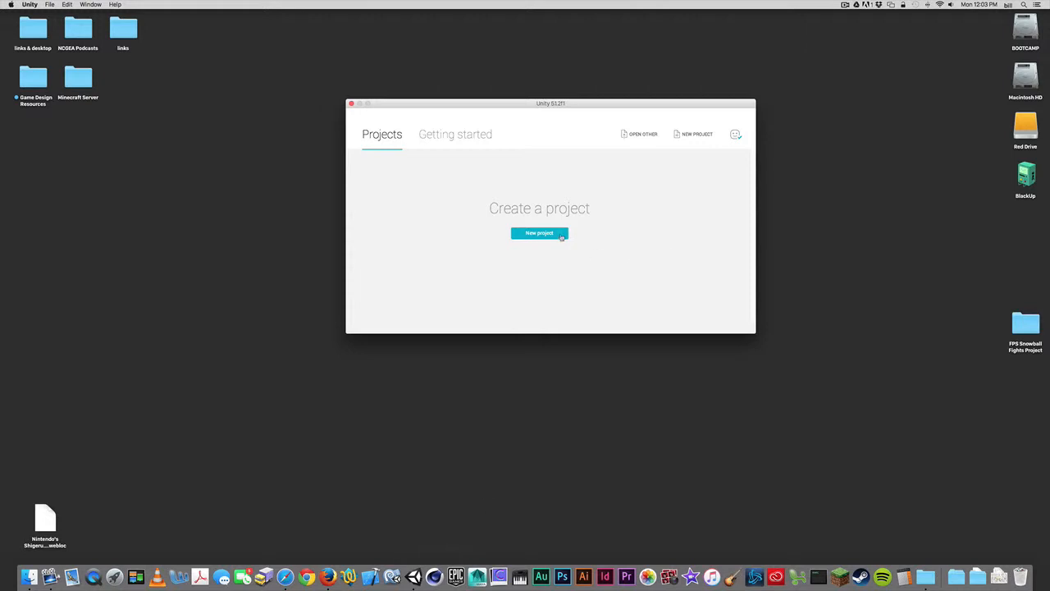
# Start a new project named Sandbox with the Desktop as its location
pyautogui.click(561, 235)
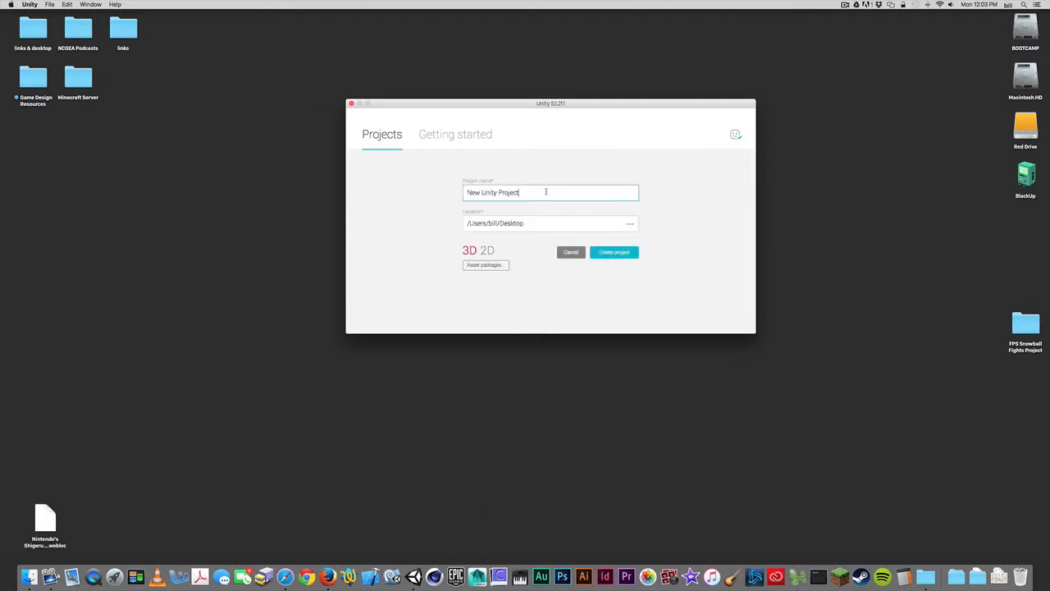
pyautogui.write('Sadbo')
pyautogui.write('n')
pyautogui.click(630, 224)
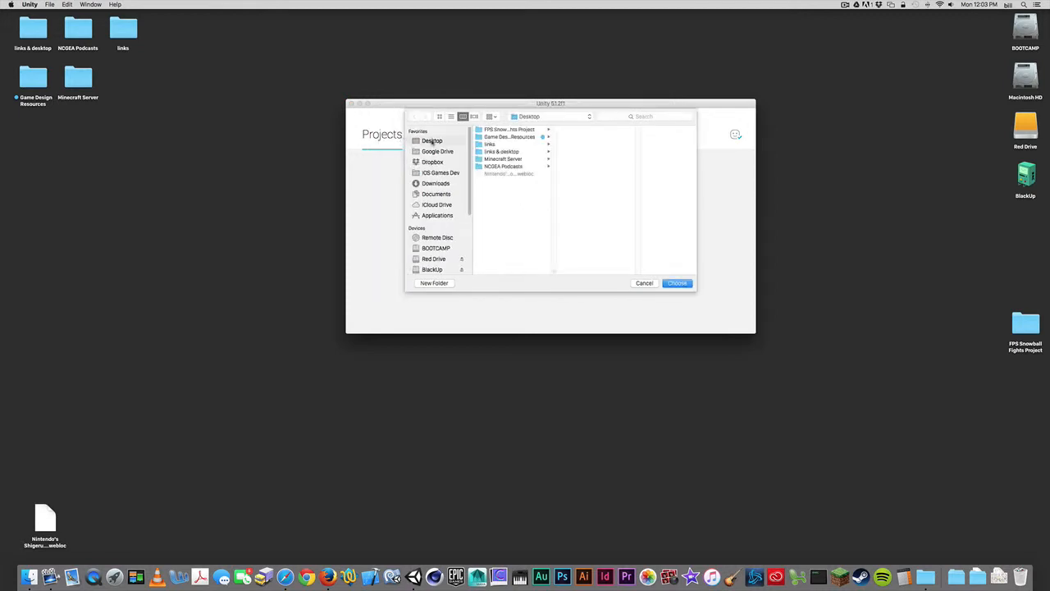
pyautogui.click(677, 283)
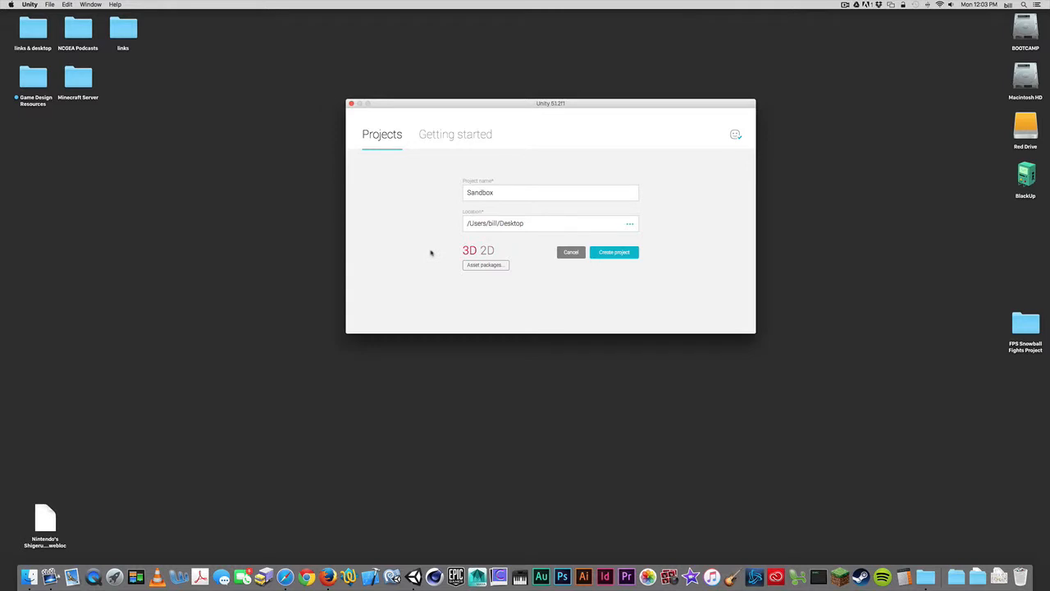
# Add the Characters, Effects, Environment and ParticleSystems asset packages and create the 3D project
pyautogui.click(485, 266)
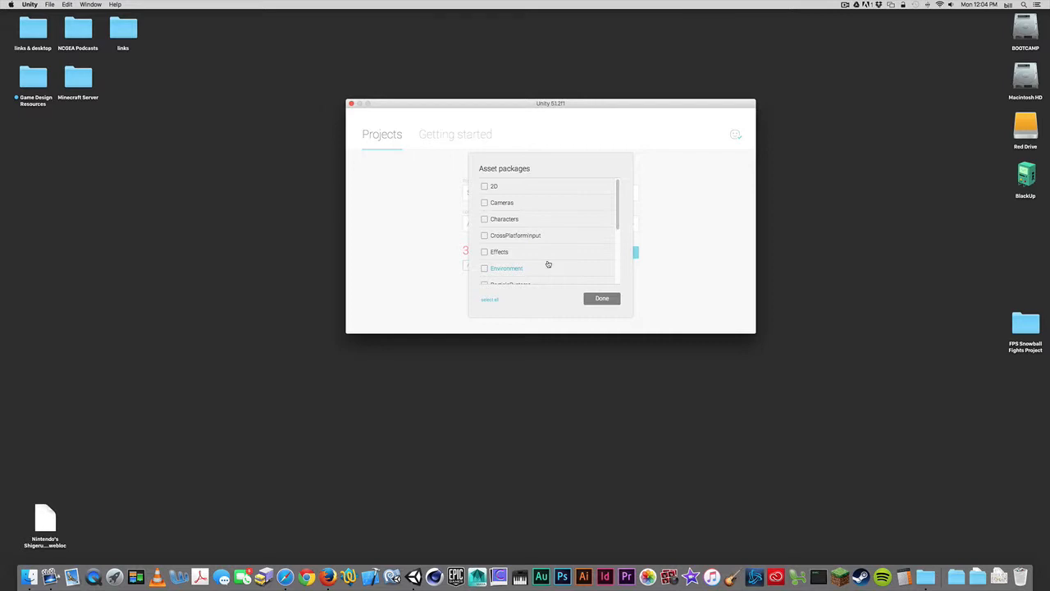
pyautogui.click(596, 298)
pyautogui.click(492, 268)
pyautogui.click(484, 219)
pyautogui.scroll(-1, 529, 232)
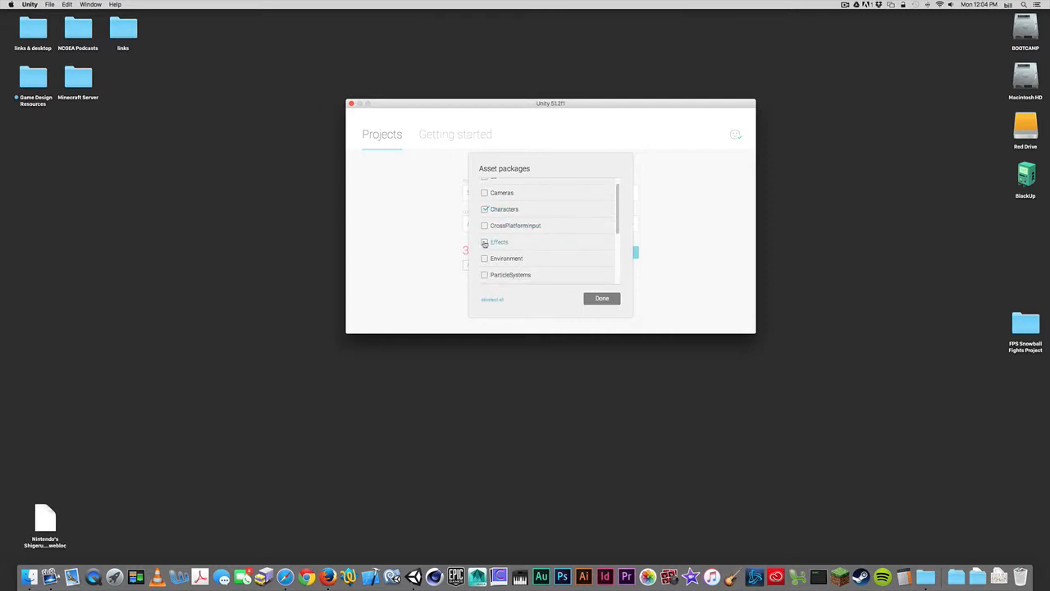
pyautogui.click(485, 242)
pyautogui.click(485, 259)
pyautogui.click(484, 276)
pyautogui.click(602, 299)
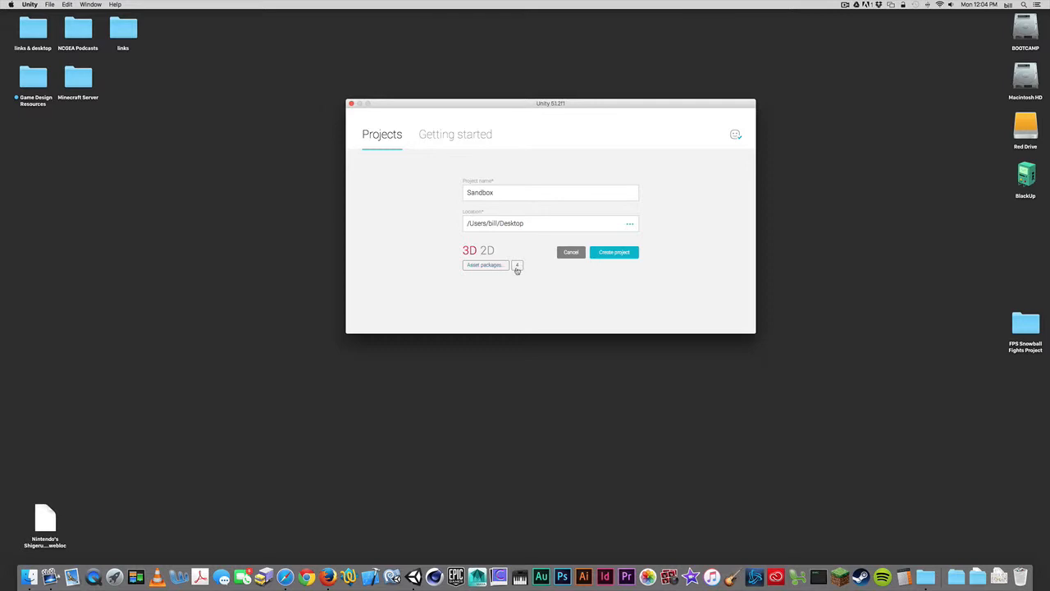
pyautogui.click(628, 256)
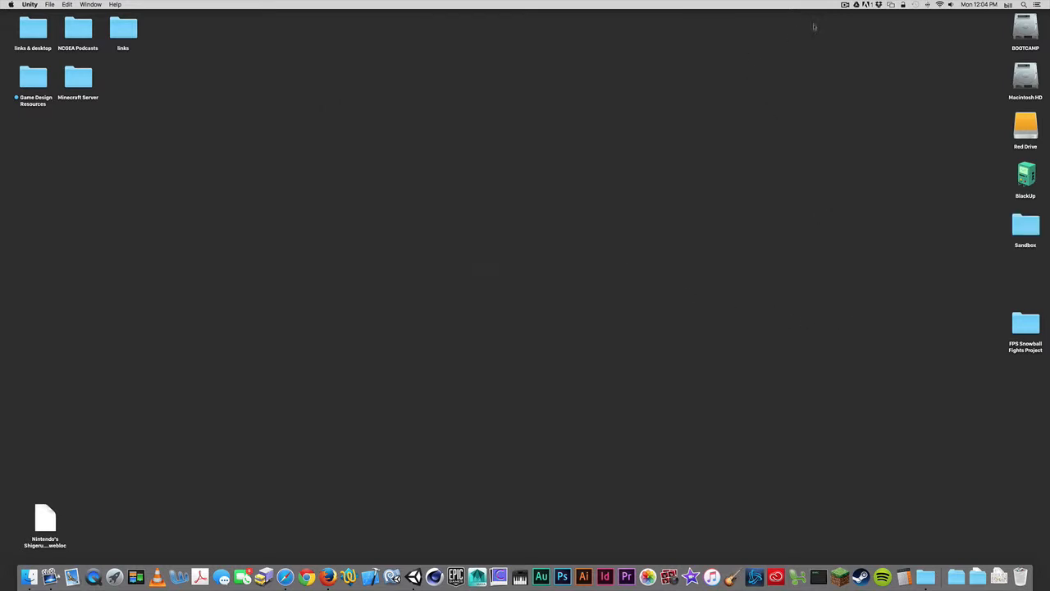
pyautogui.click(846, 6)
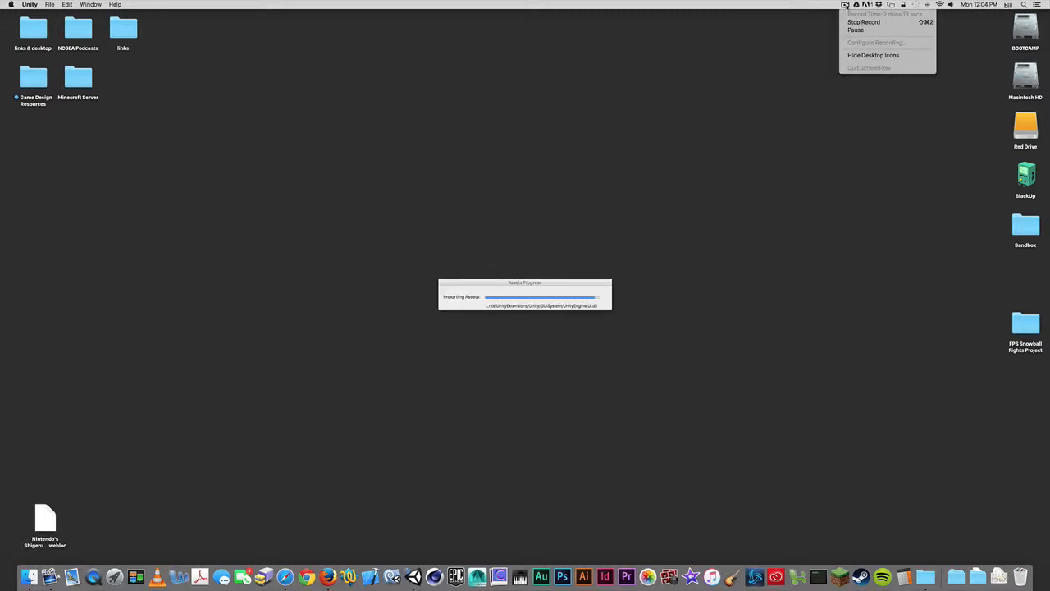
pyautogui.click(851, 32)
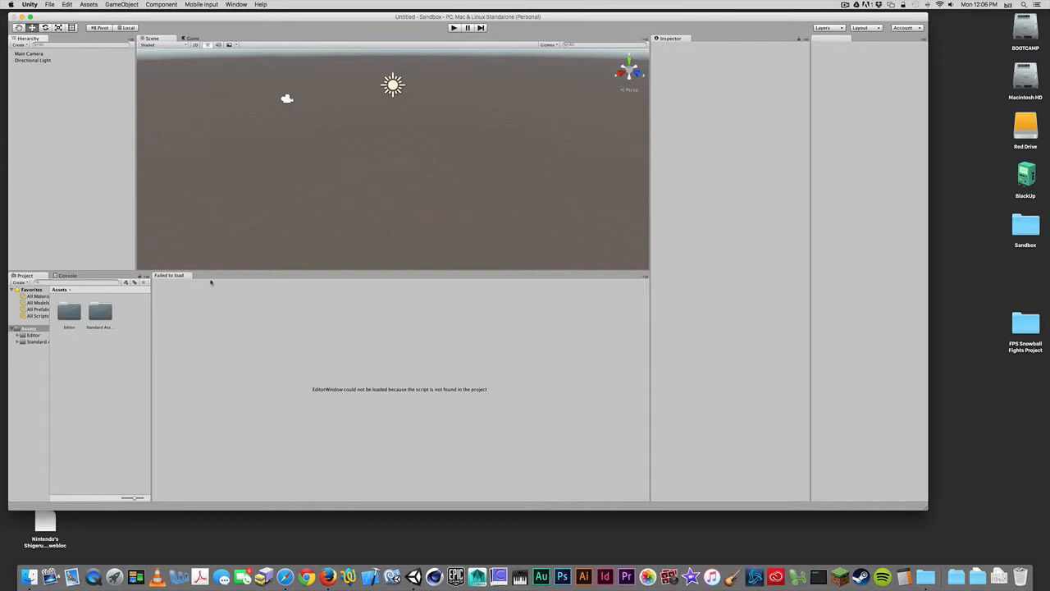
# Close the failed-to-load tab beside the Project panel and the blank tab beside the Inspector
pyautogui.click(645, 277)
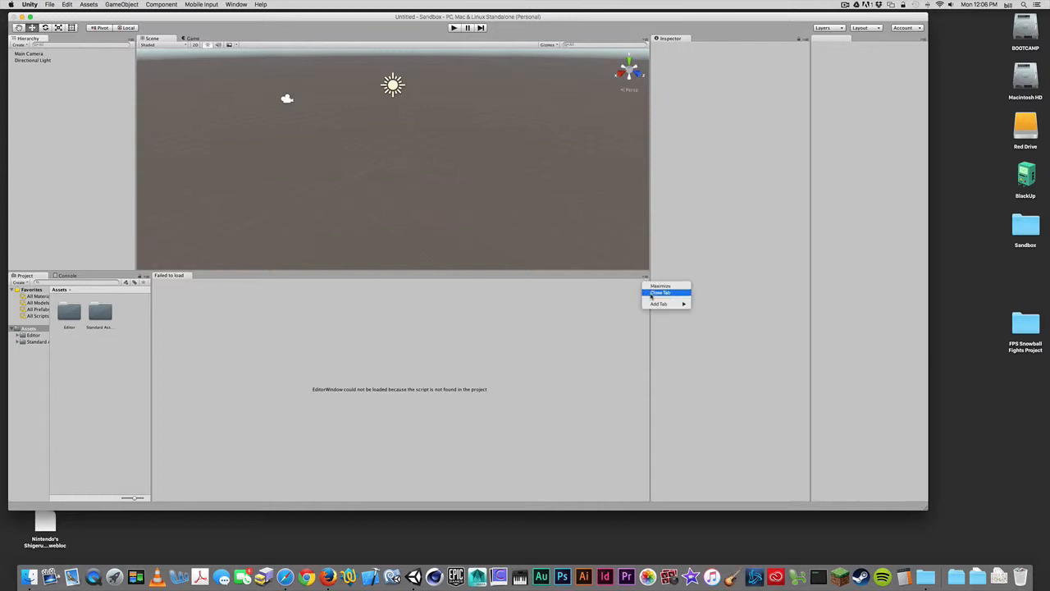
pyautogui.click(663, 292)
pyautogui.click(924, 39)
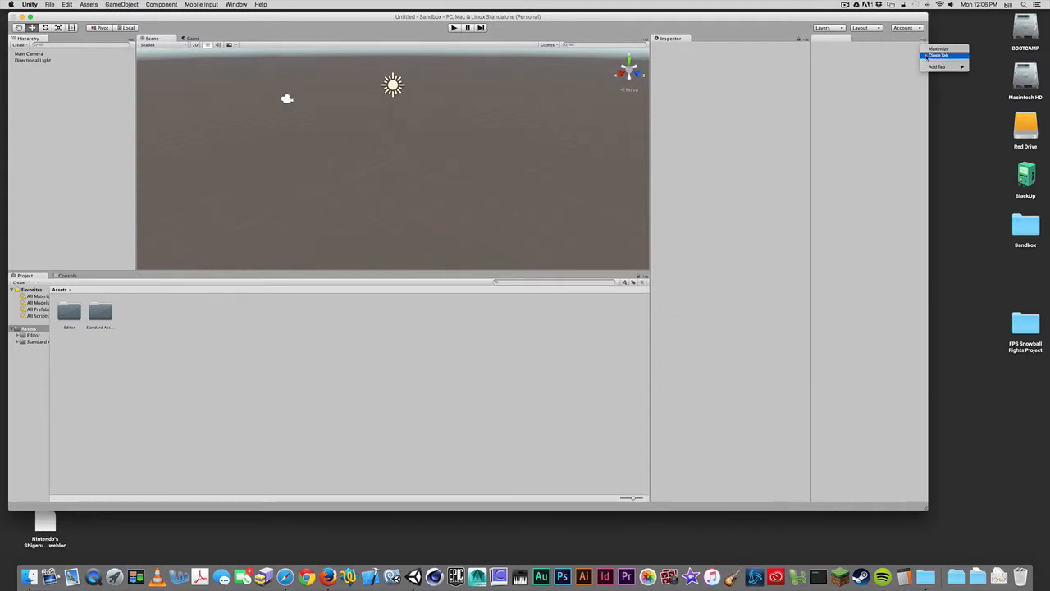
pyautogui.click(938, 55)
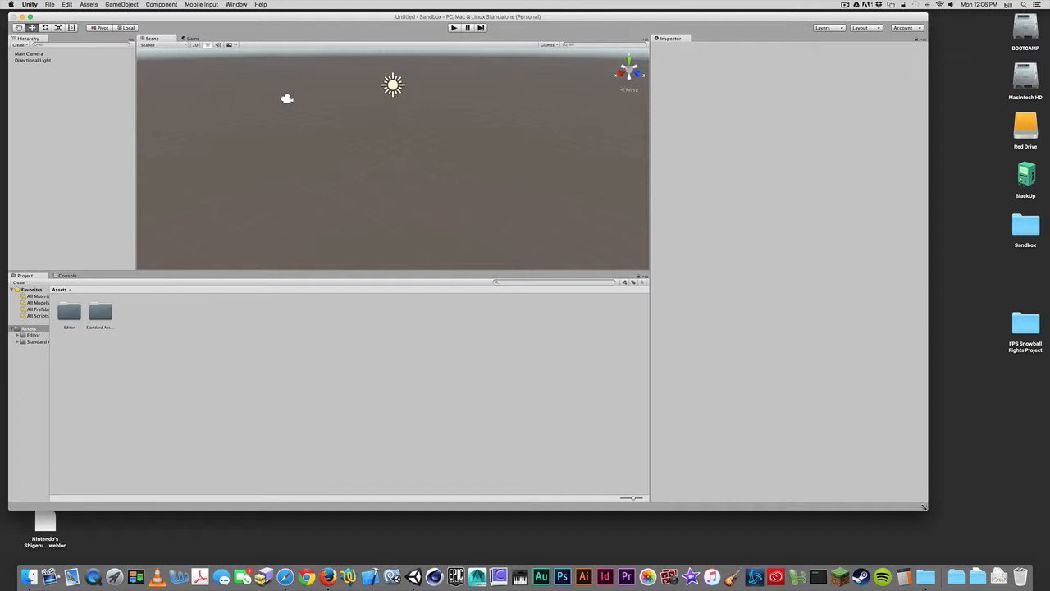
# Enlarge the editor window and narrow the Inspector to give the Scene and Project panels more width
pyautogui.moveTo(927, 507); pyautogui.dragTo(965, 535)
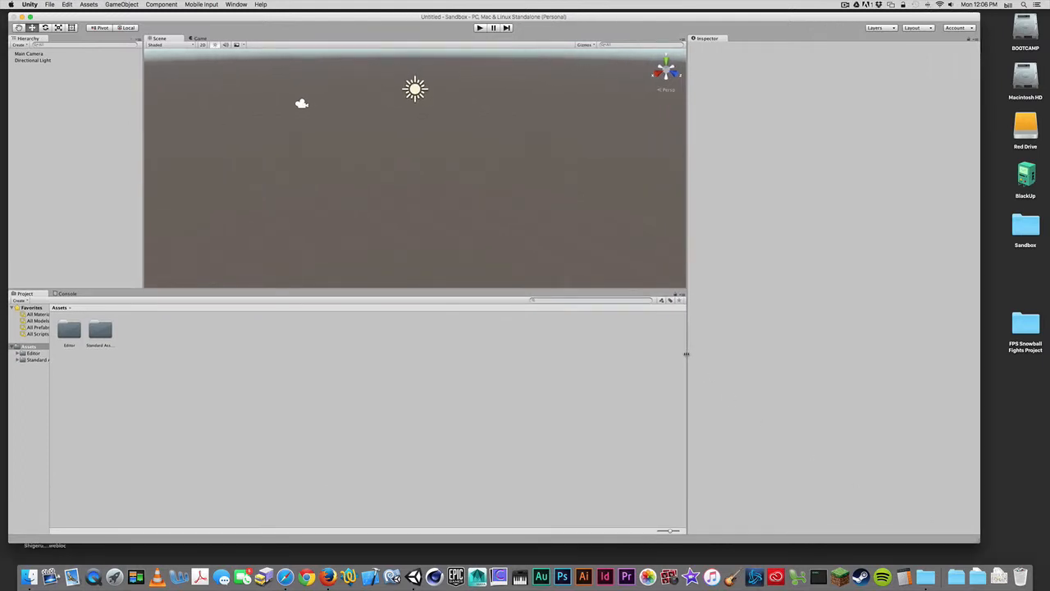
pyautogui.moveTo(689, 357); pyautogui.dragTo(751, 362)
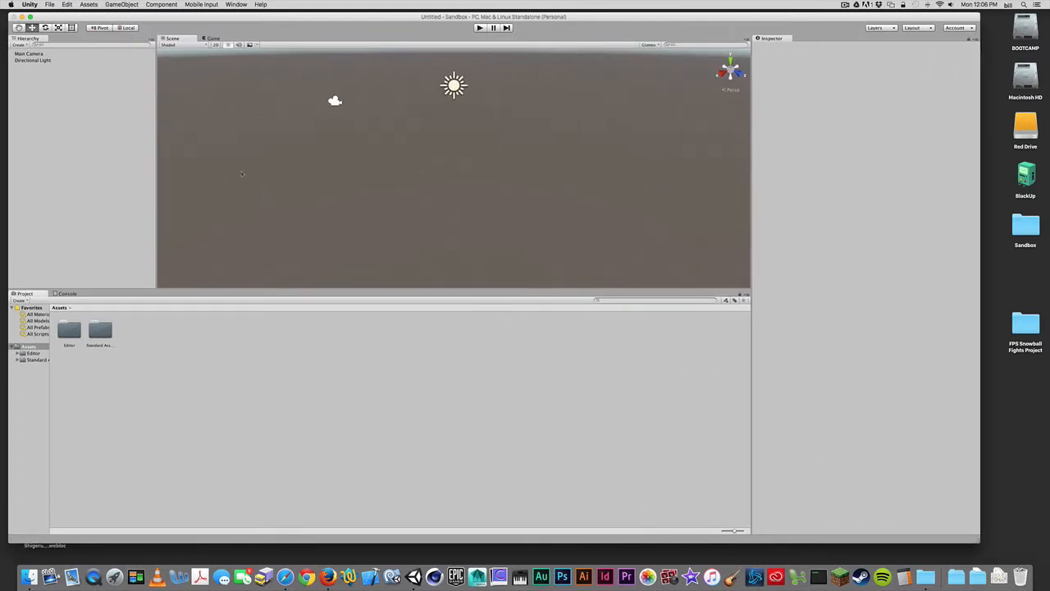
# Create a Terrain object in the scene
pyautogui.click(122, 4)
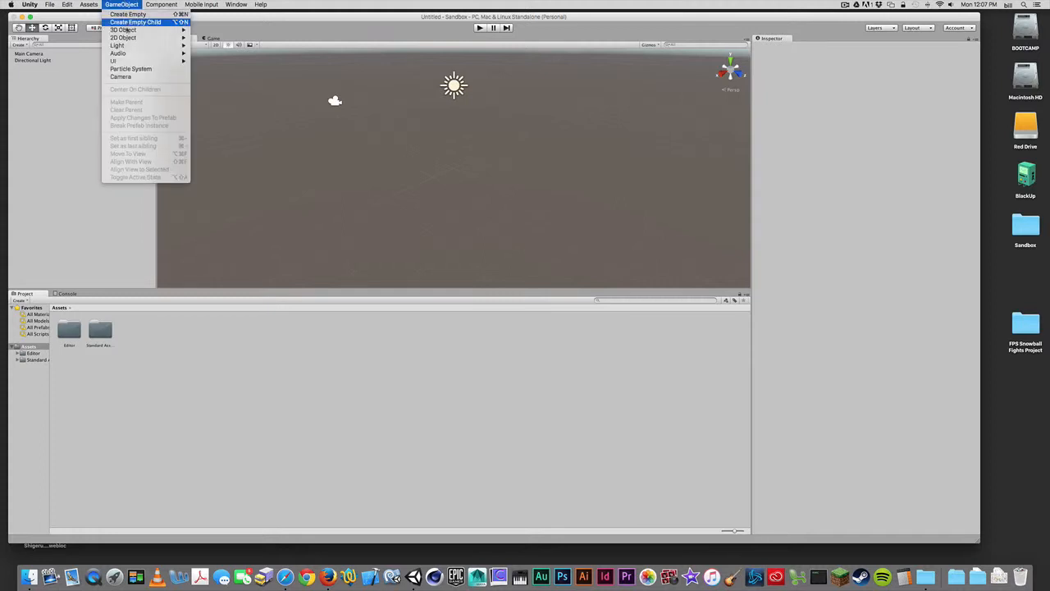
pyautogui.moveTo(127, 46)
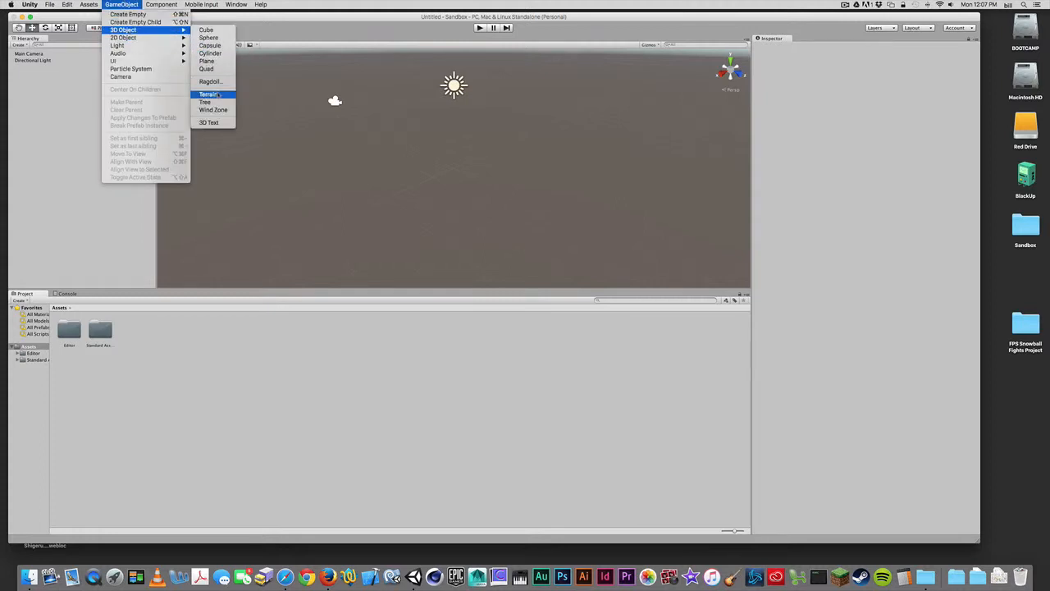
pyautogui.click(347, 170)
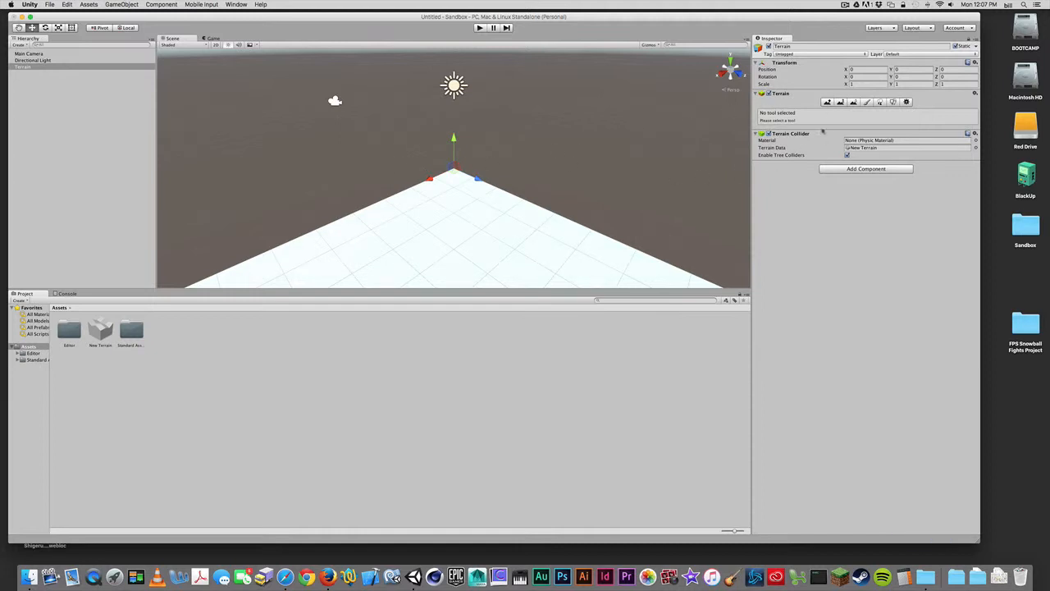
# Make the Scene view taller and adjust the view to show most of the terrain
pyautogui.scroll(-5, 451, 208)
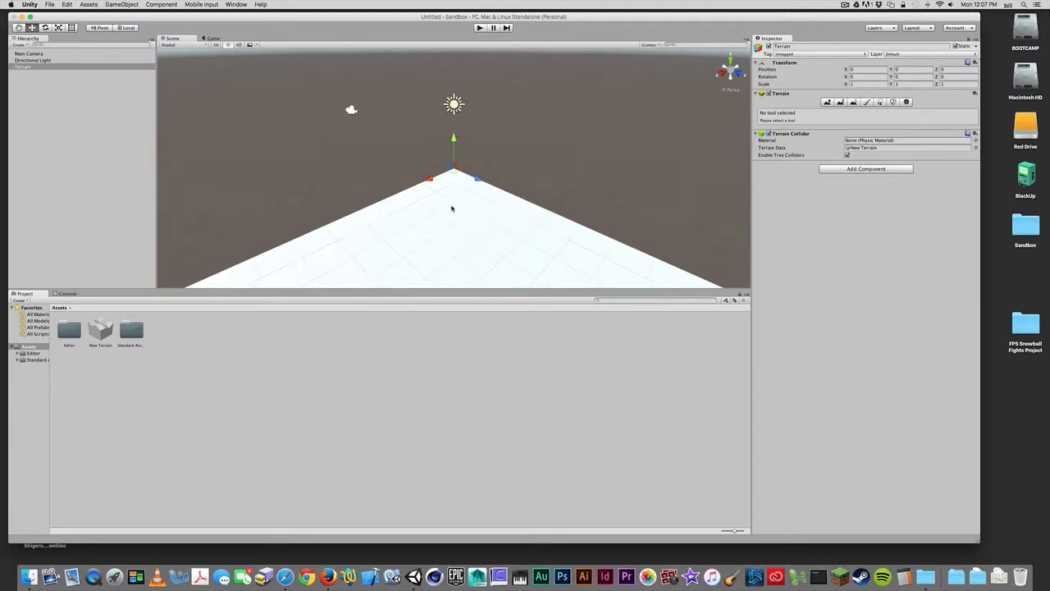
pyautogui.moveTo(424, 289); pyautogui.dragTo(429, 383)
pyautogui.scroll(-3, 461, 257)
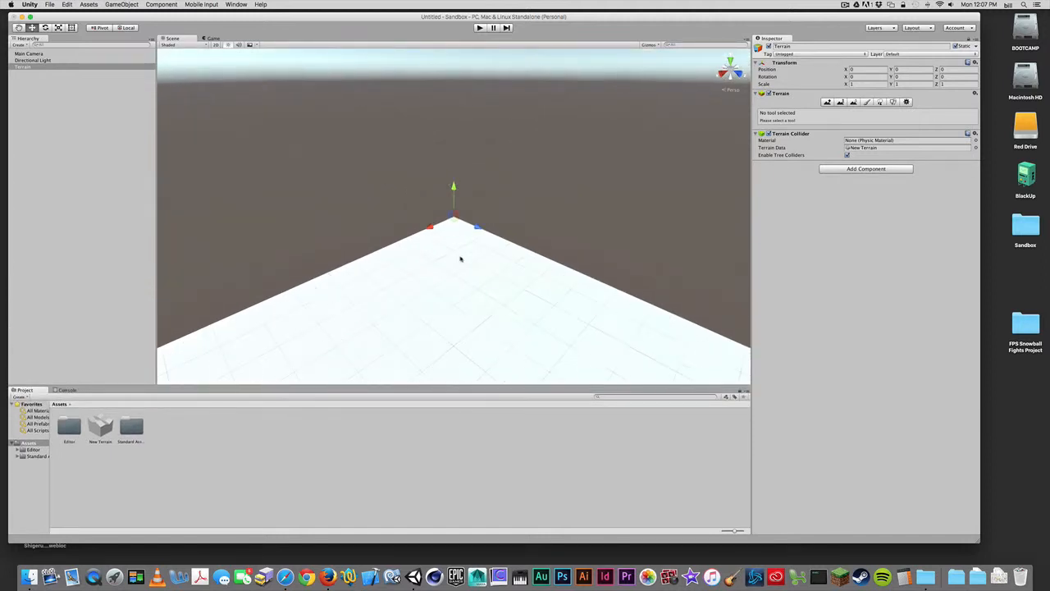
pyautogui.scroll(-3, 462, 260)
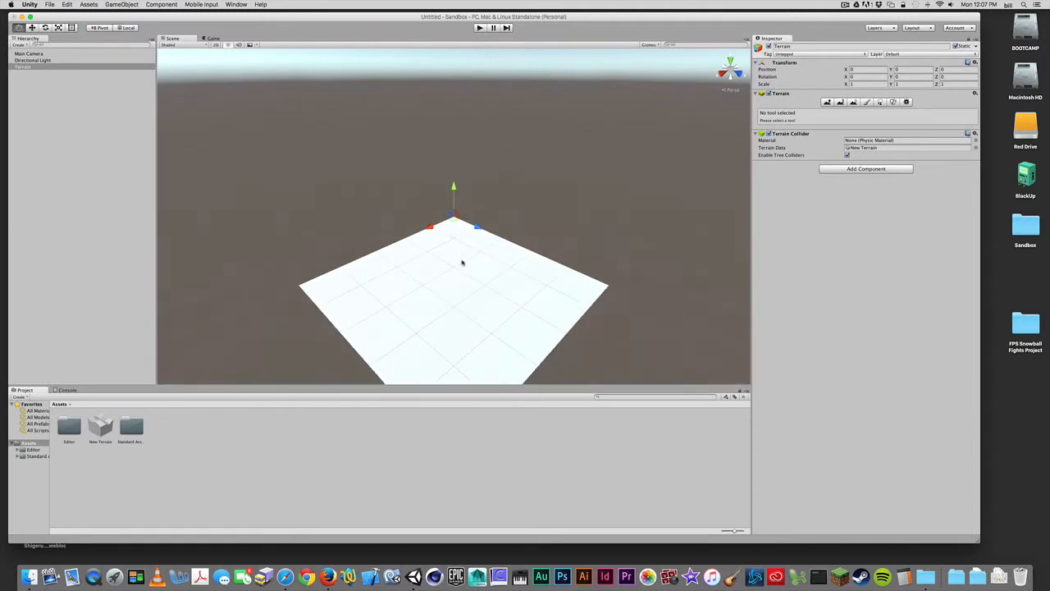
pyautogui.moveTo(461, 260); pyautogui.dragTo(464, 219, button='middle')
pyautogui.scroll(2, 464, 220)
pyautogui.scroll(-1, 465, 222)
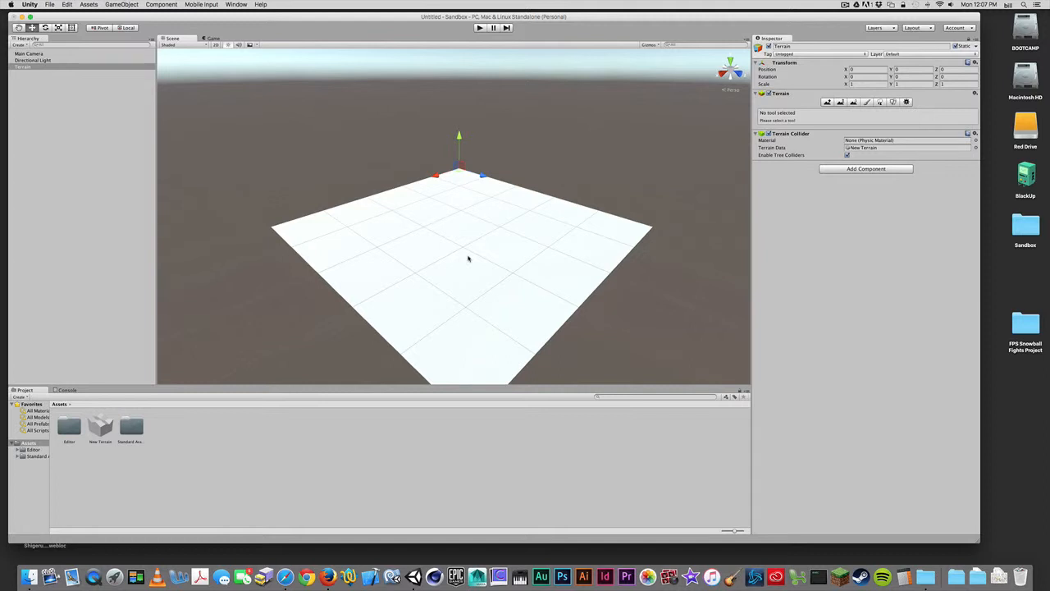
pyautogui.scroll(1, 476, 246)
pyautogui.scroll(-1, 478, 254)
pyautogui.scroll(1, 476, 257)
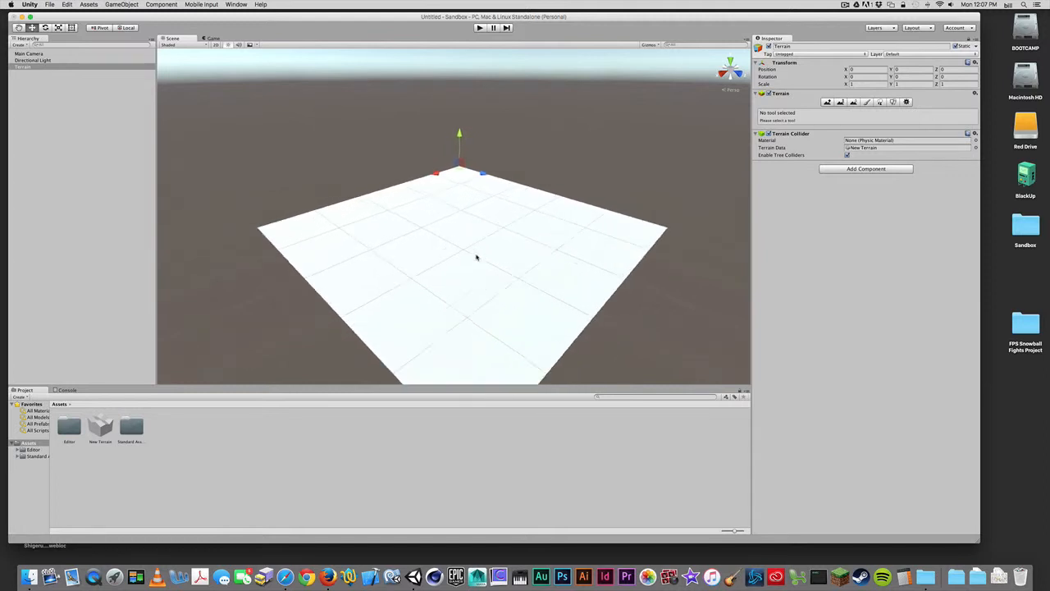
pyautogui.scroll(2, 476, 259)
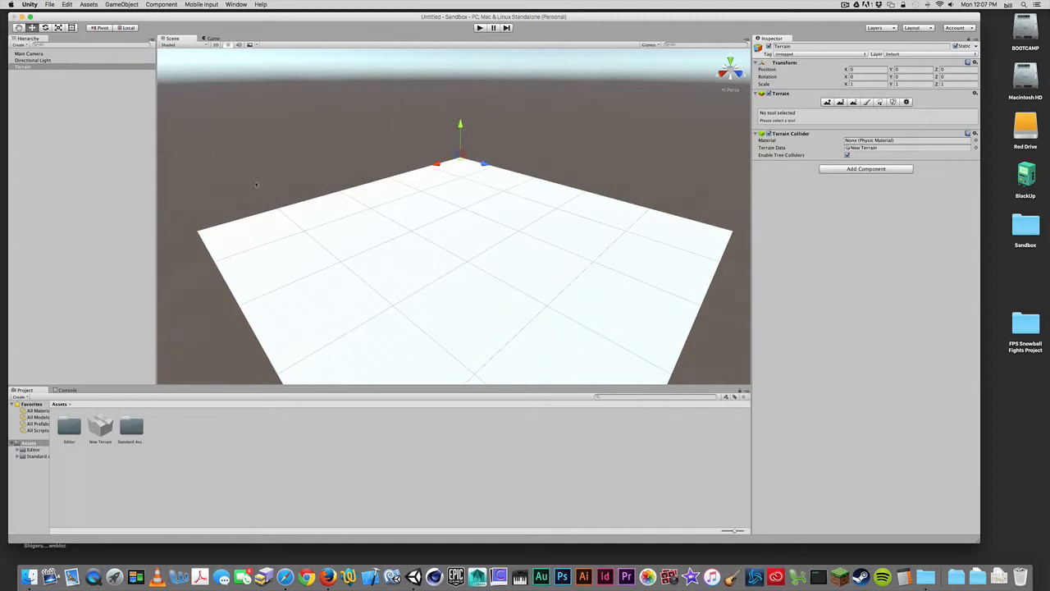
# Add a 3D cube to the scene and inspect it up close and from farther away
pyautogui.click(123, 4)
pyautogui.moveTo(134, 31)
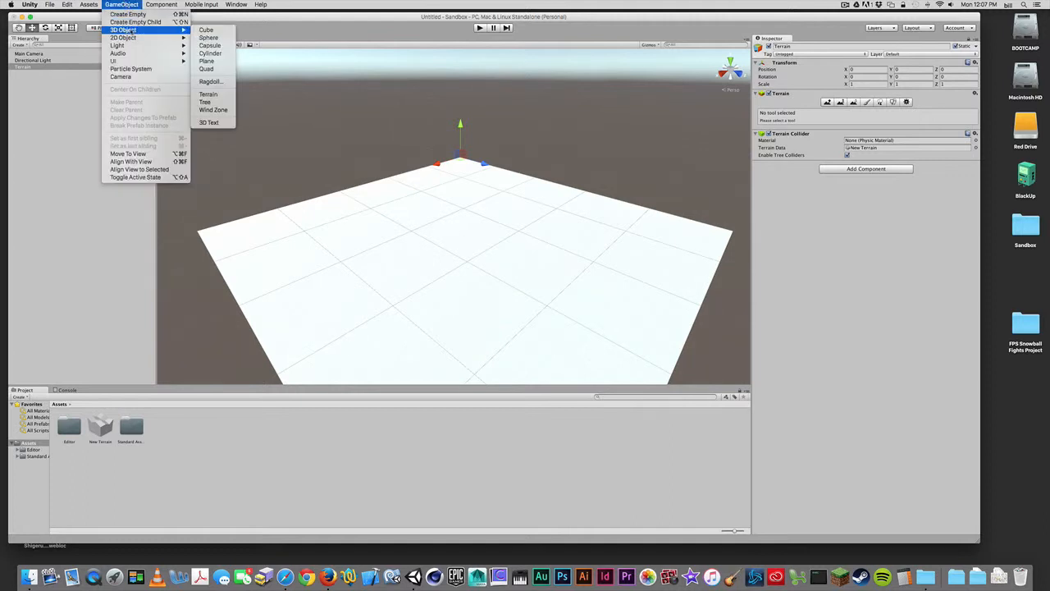
pyautogui.click(205, 30)
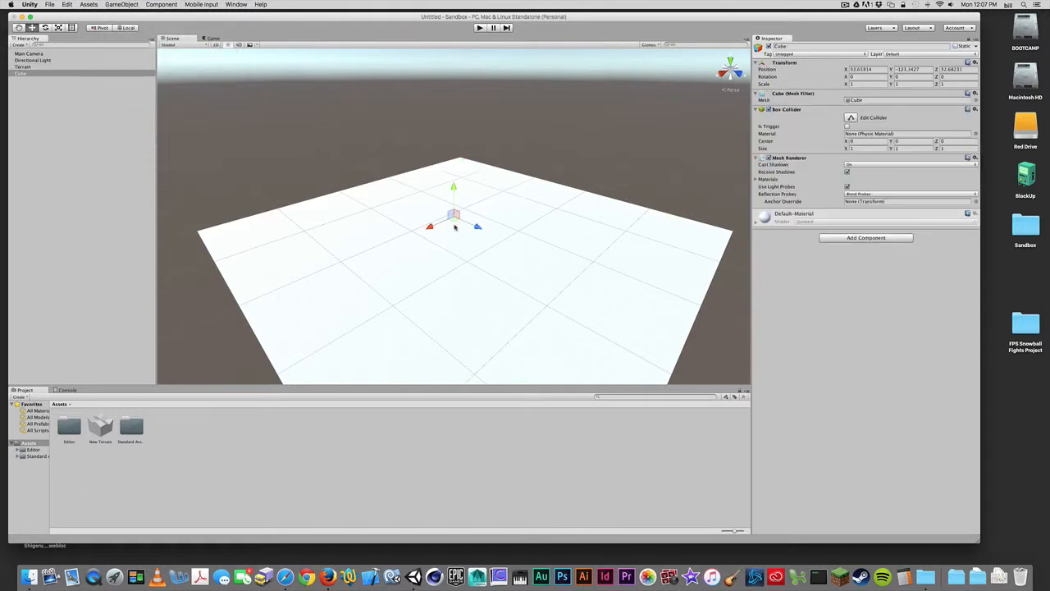
pyautogui.scroll(10, 457, 226)
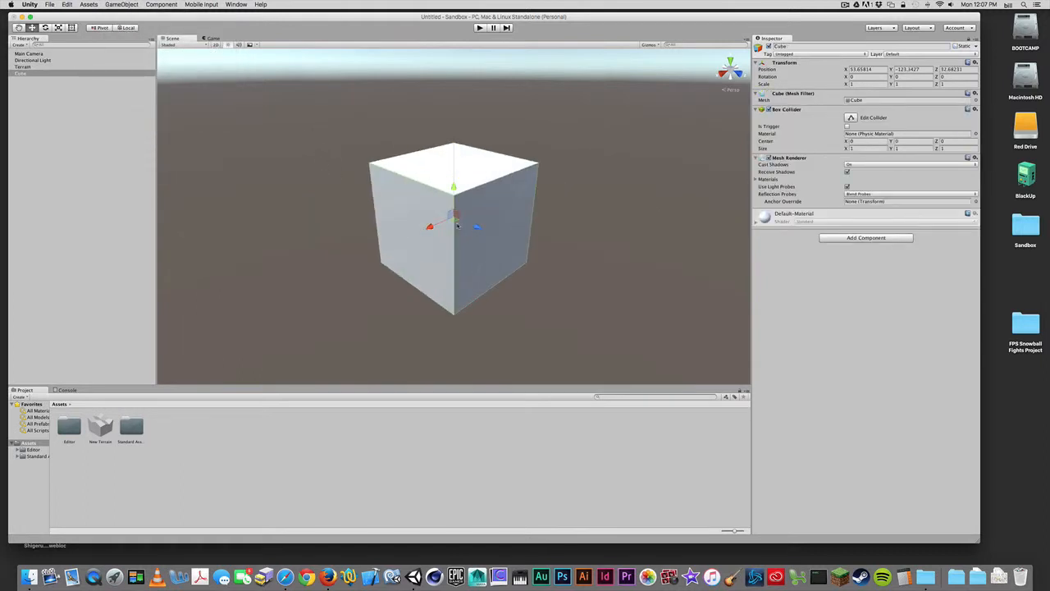
pyautogui.scroll(-5, 456, 226)
pyautogui.scroll(-3, 457, 226)
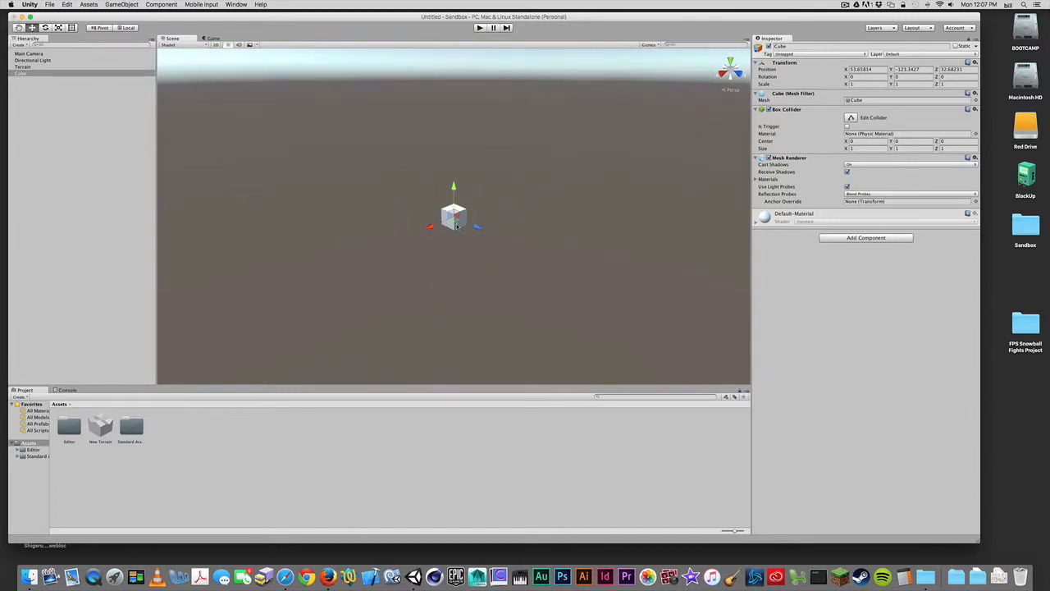
pyautogui.scroll(-5, 457, 226)
pyautogui.scroll(-1, 457, 227)
# Reset the cube's Transform and set its X position to 0, placing it at the origin
pyautogui.click(851, 69)
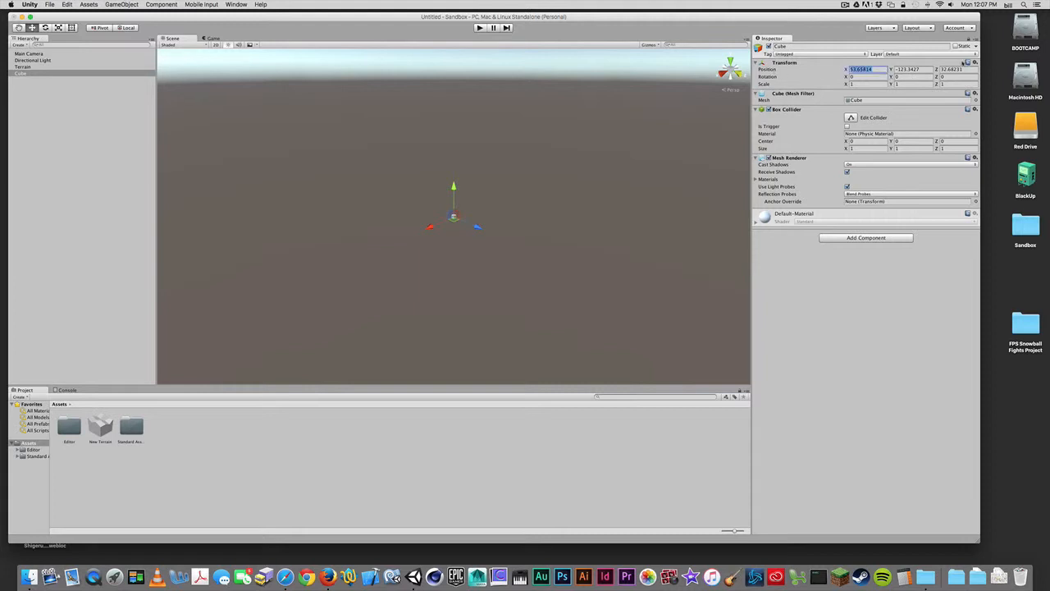
pyautogui.click(974, 64)
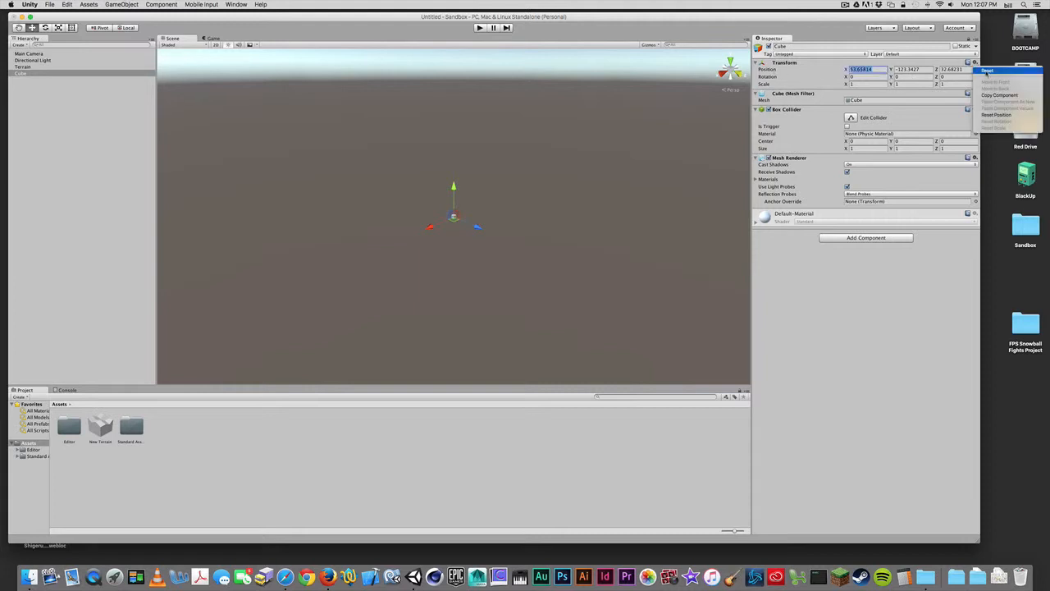
pyautogui.click(991, 71)
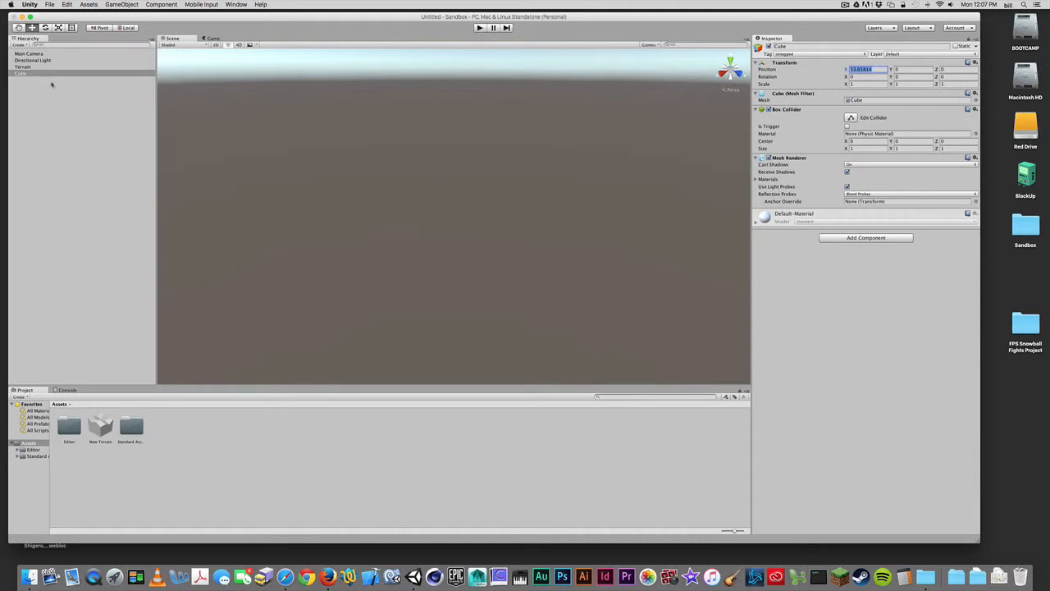
pyautogui.write('0')
pyautogui.click(402, 179)
# Select the cube and frame it in the Scene view, checking its placement at the terrain's corner
pyautogui.click(46, 74)
pyautogui.press('f')
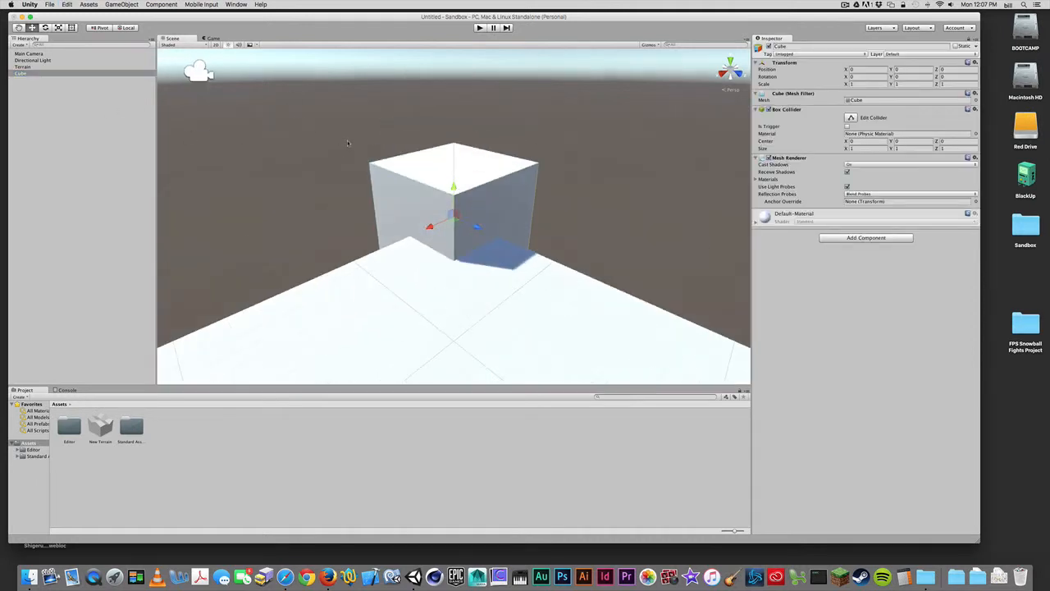
pyautogui.scroll(-10, 402, 168)
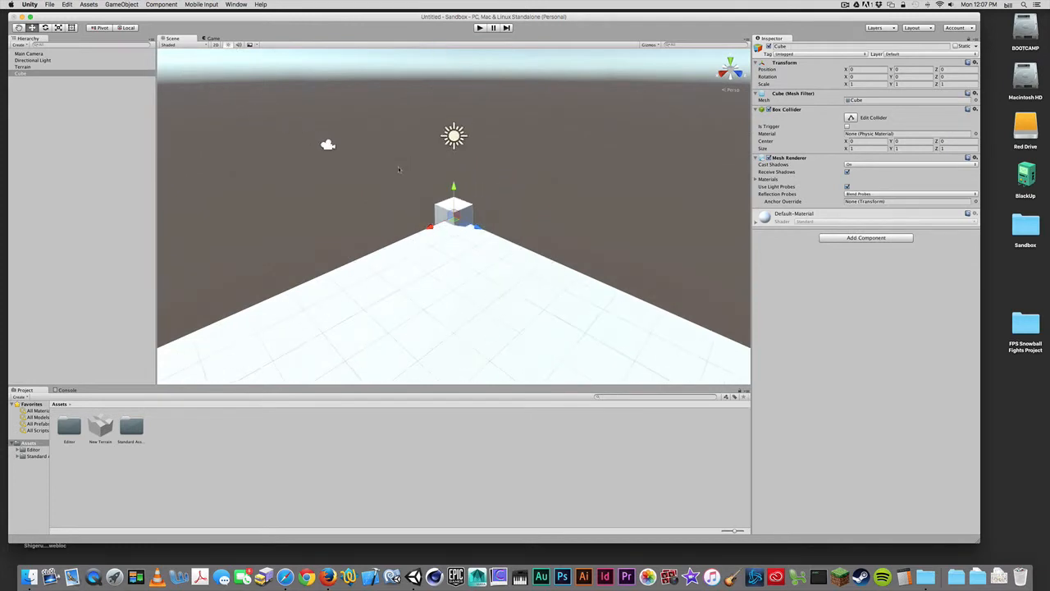
pyautogui.click(96, 150)
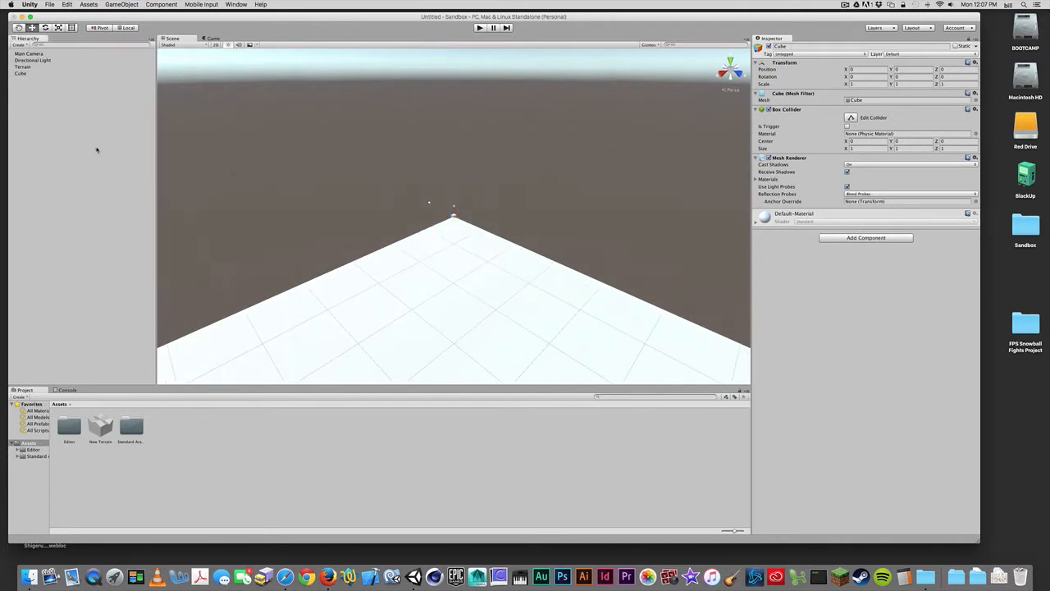
pyautogui.click(25, 74)
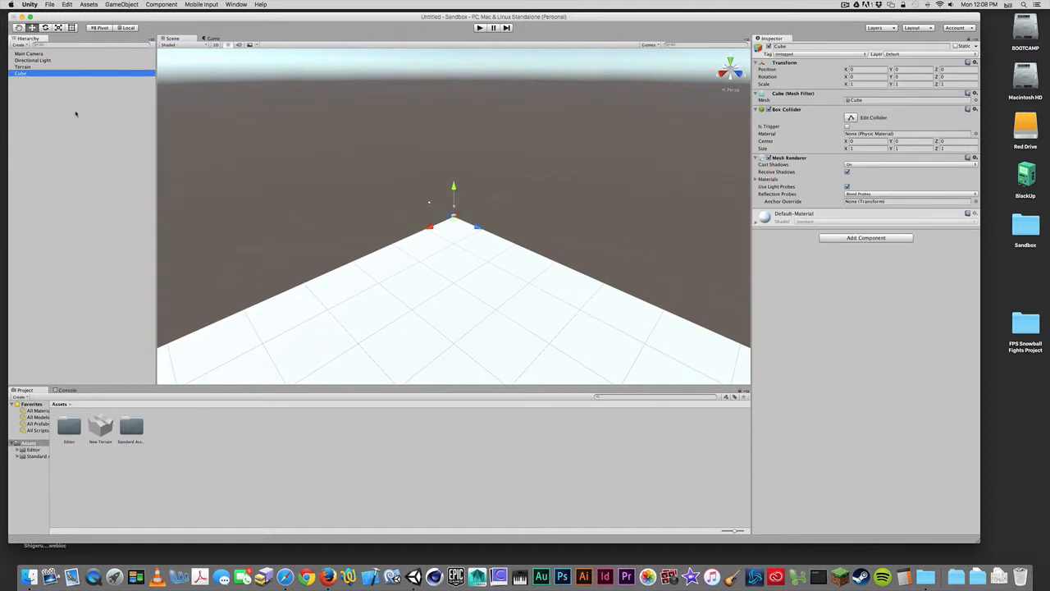
pyautogui.press('f')
pyautogui.press('f')
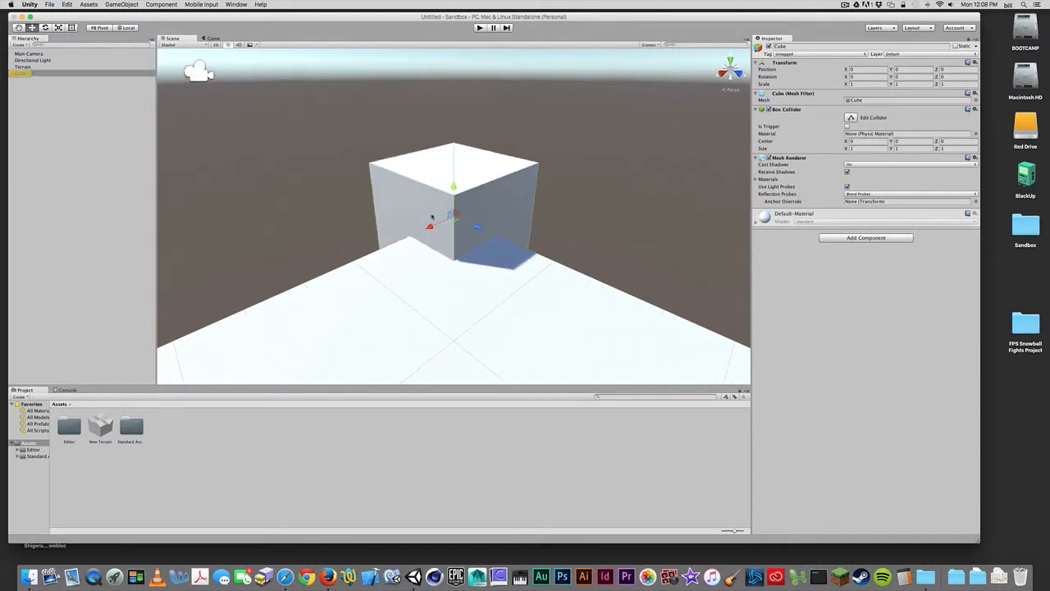
# Move the cube across the ground from the terrain's corner to near its middle, at about X 276.2, Z 289.2
pyautogui.scroll(-6, 431, 214)
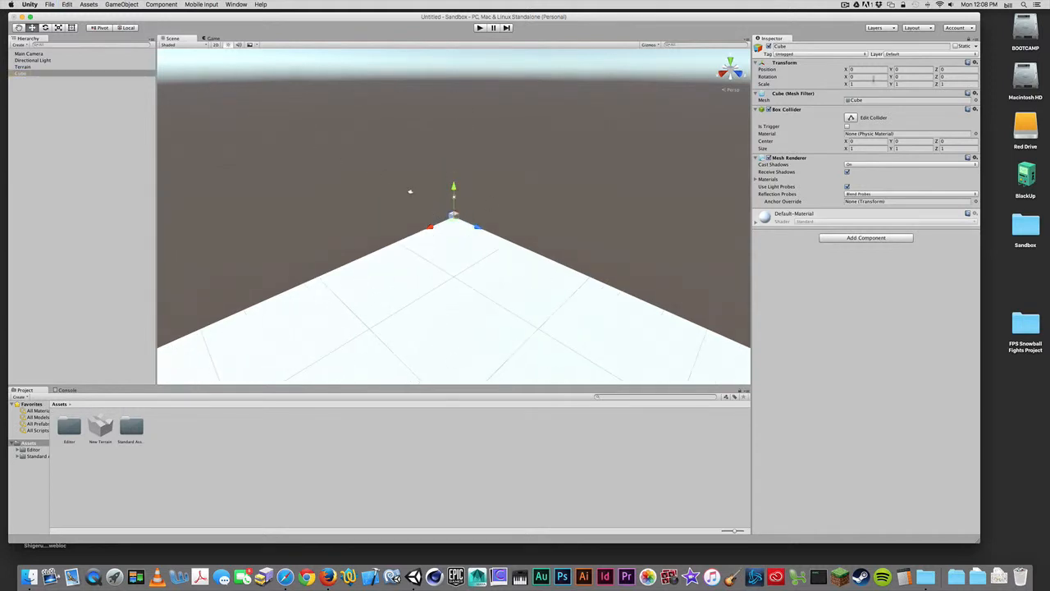
pyautogui.click(22, 66)
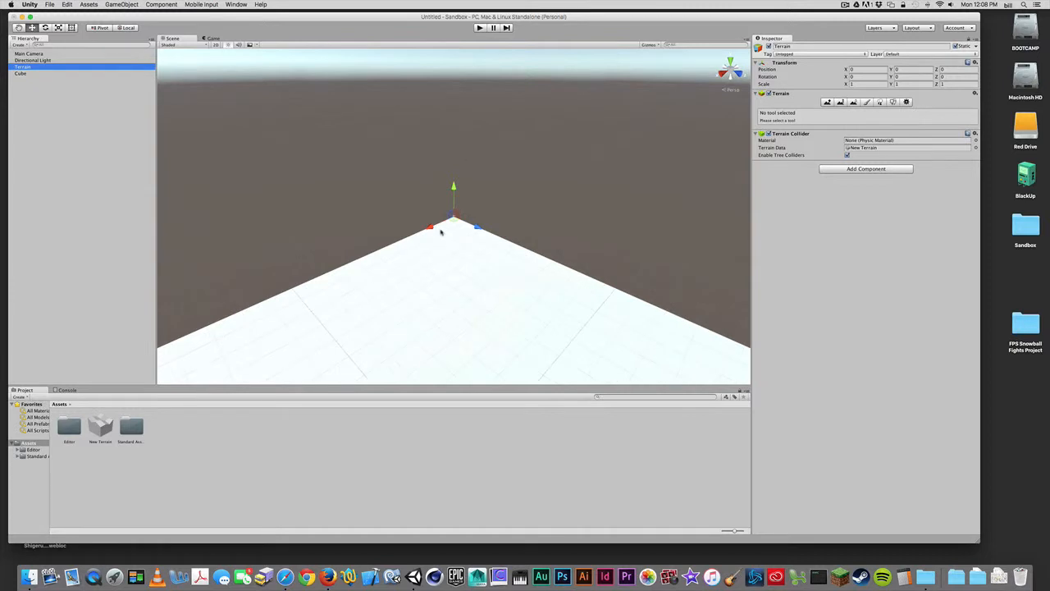
pyautogui.scroll(-2, 439, 234)
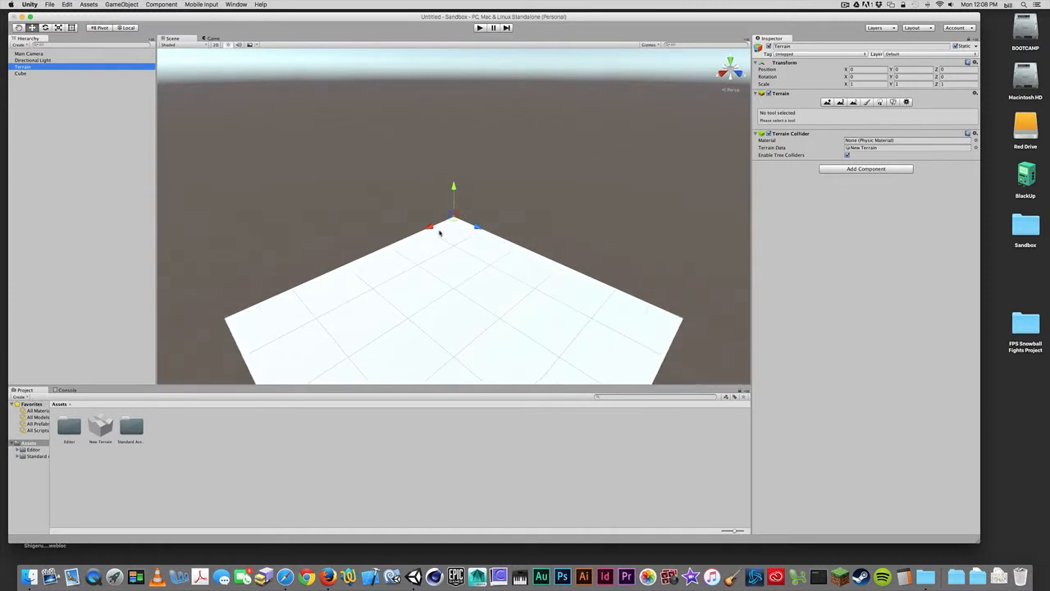
pyautogui.click(25, 73)
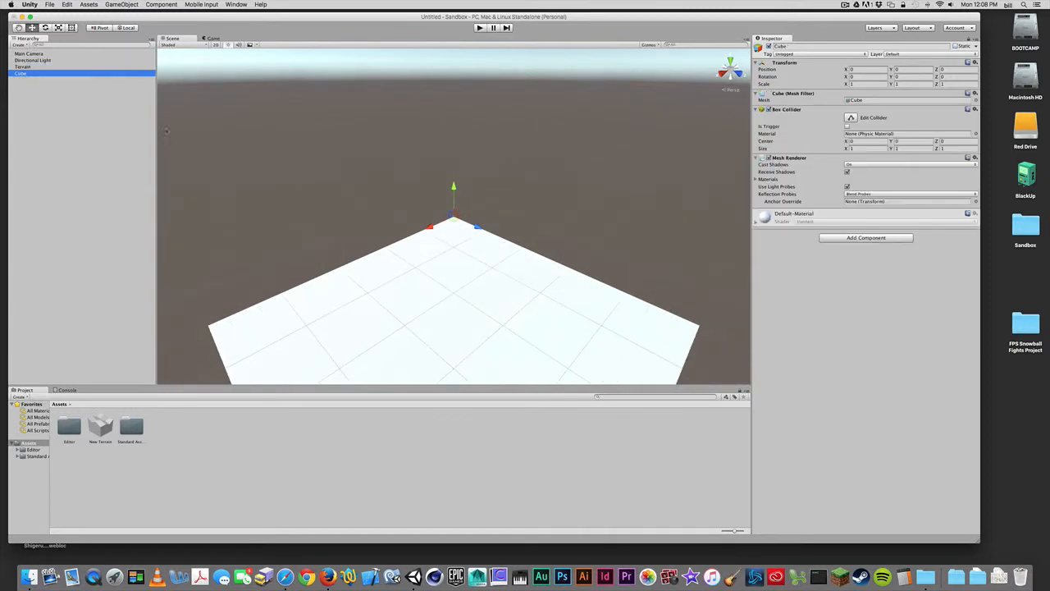
pyautogui.moveTo(453, 221); pyautogui.dragTo(462, 360)
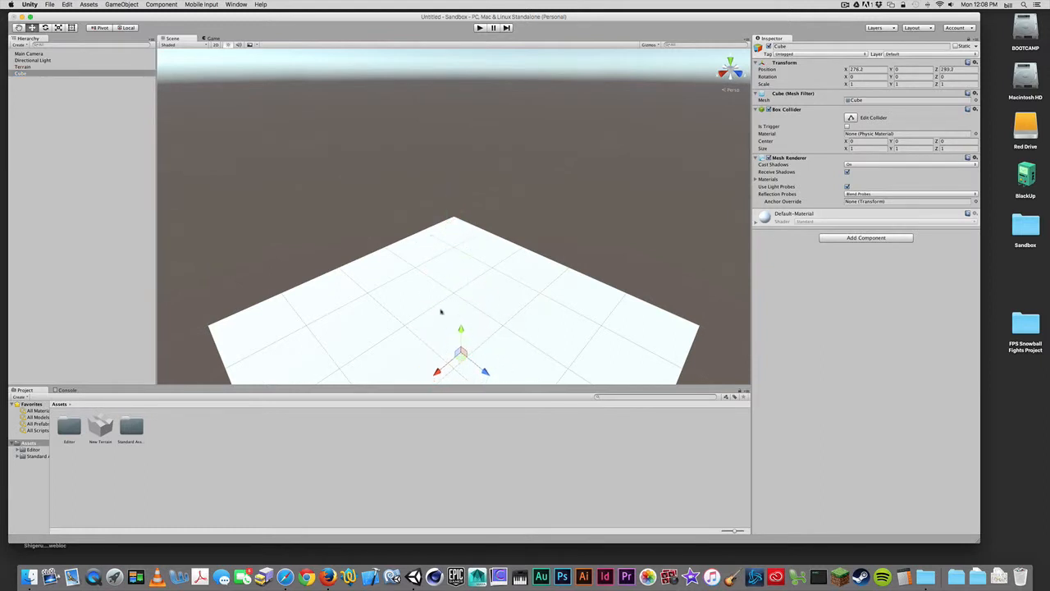
# Frame the cube in the Scene view and raise it to about Y 0.705 above the terrain
pyautogui.scroll(-3, 443, 323)
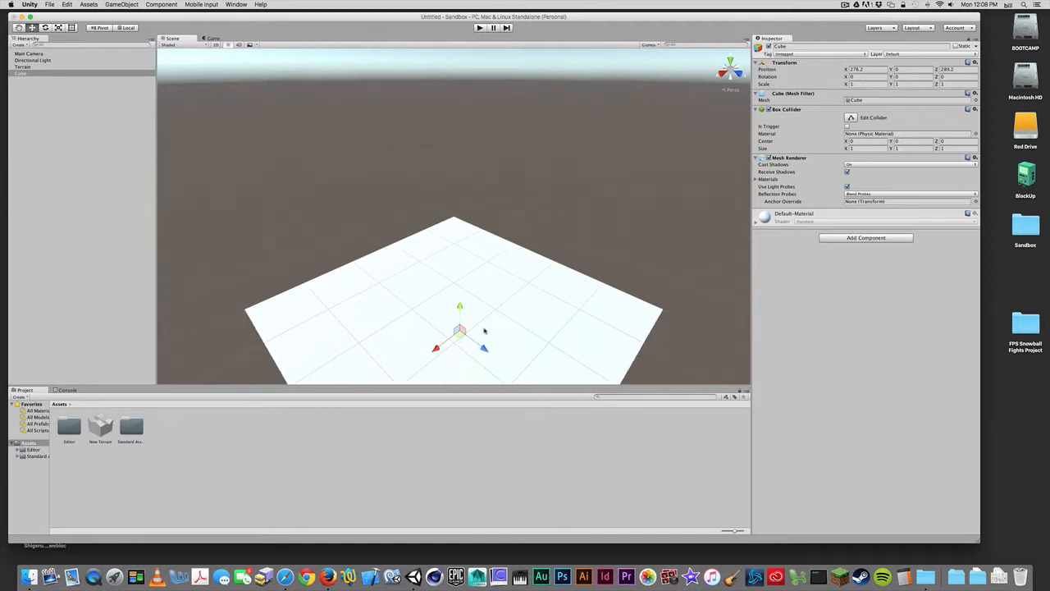
pyautogui.keyDown('alt'); pyautogui.moveTo(475, 332); pyautogui.dragTo(475, 308); pyautogui.keyUp('alt')
pyautogui.press('f')
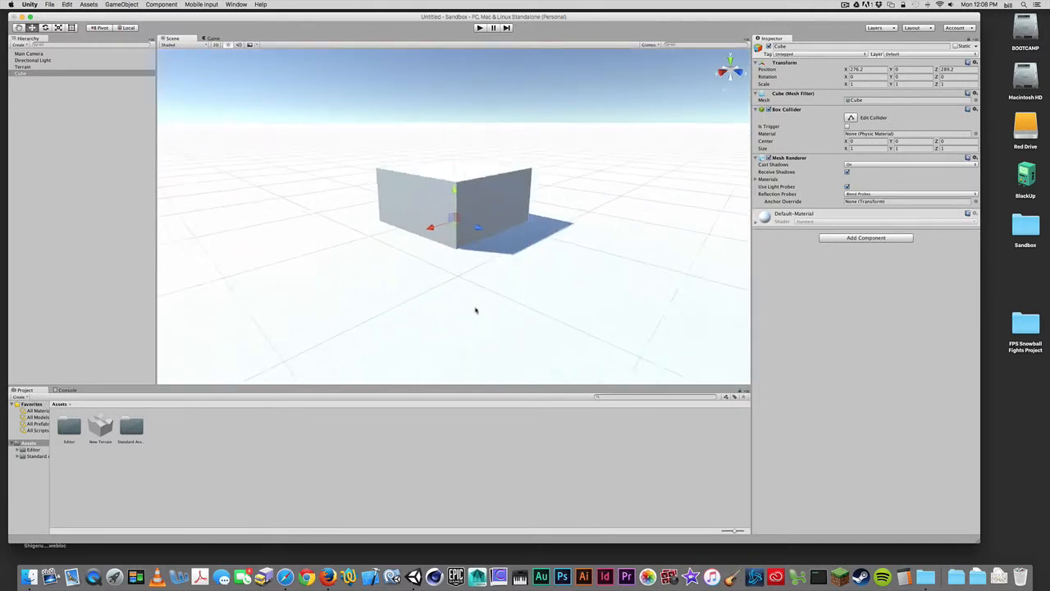
pyautogui.moveTo(451, 207); pyautogui.dragTo(451, 121)
pyautogui.scroll(3, 468, 163)
pyautogui.scroll(-10, 468, 163)
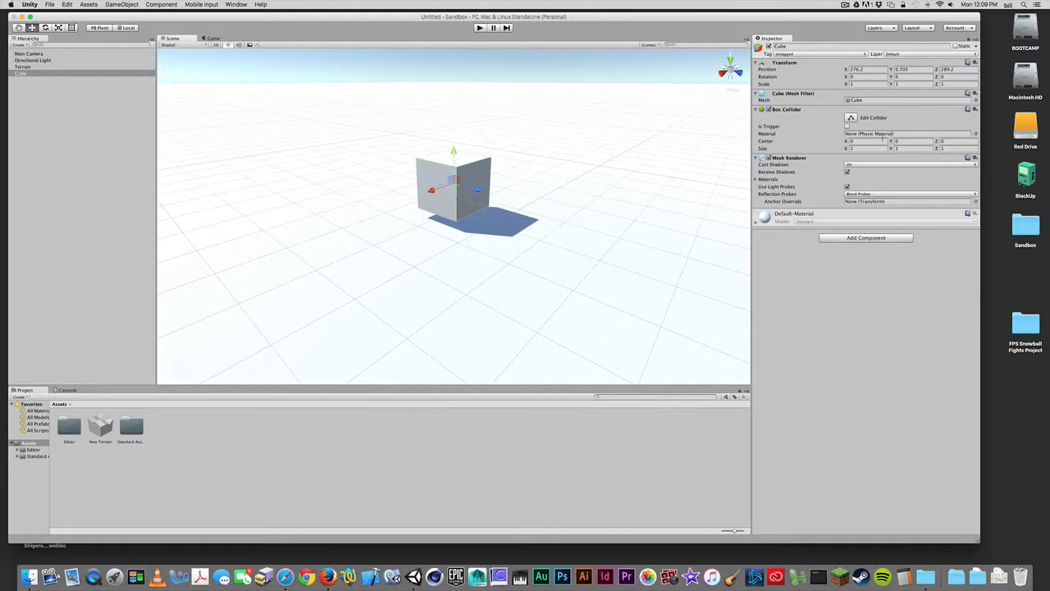
# Set the cube's Y scale to 2 and raise it to about Y 1.041 so its base clears the terrain
pyautogui.click(897, 84)
pyautogui.write('2')
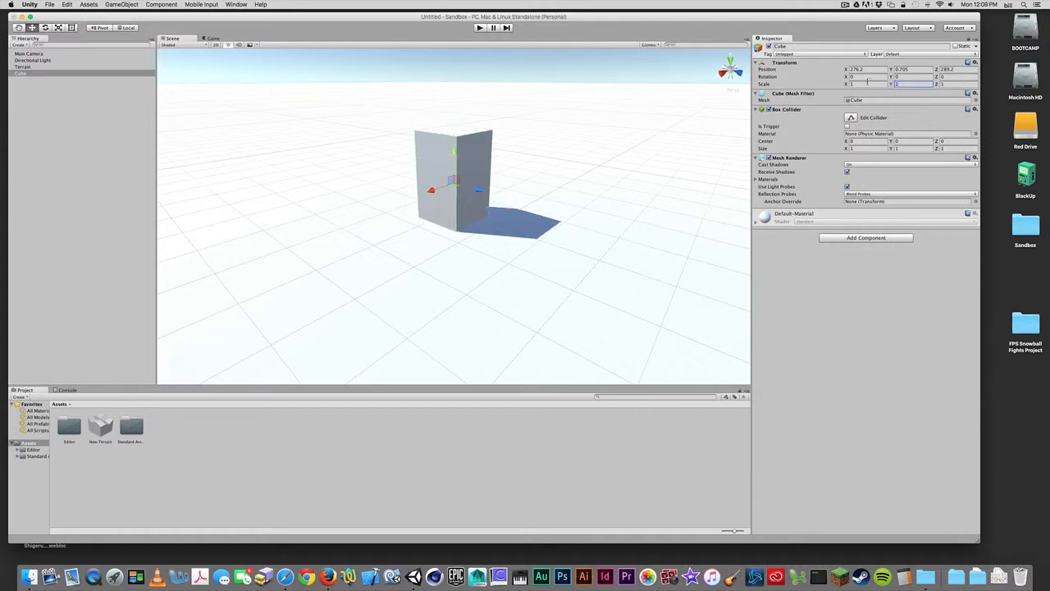
pyautogui.moveTo(453, 152); pyautogui.dragTo(458, 137)
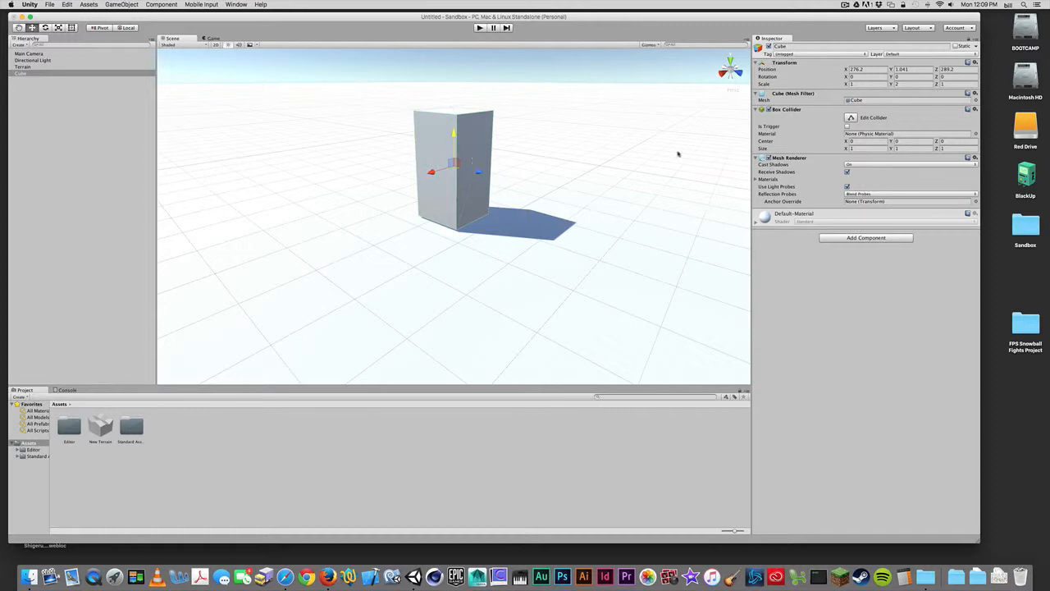
# Compare the cube with the whole terrain, and check the width and length in the Terrain Settings
pyautogui.scroll(-2, 439, 220)
pyautogui.scroll(-10, 439, 220)
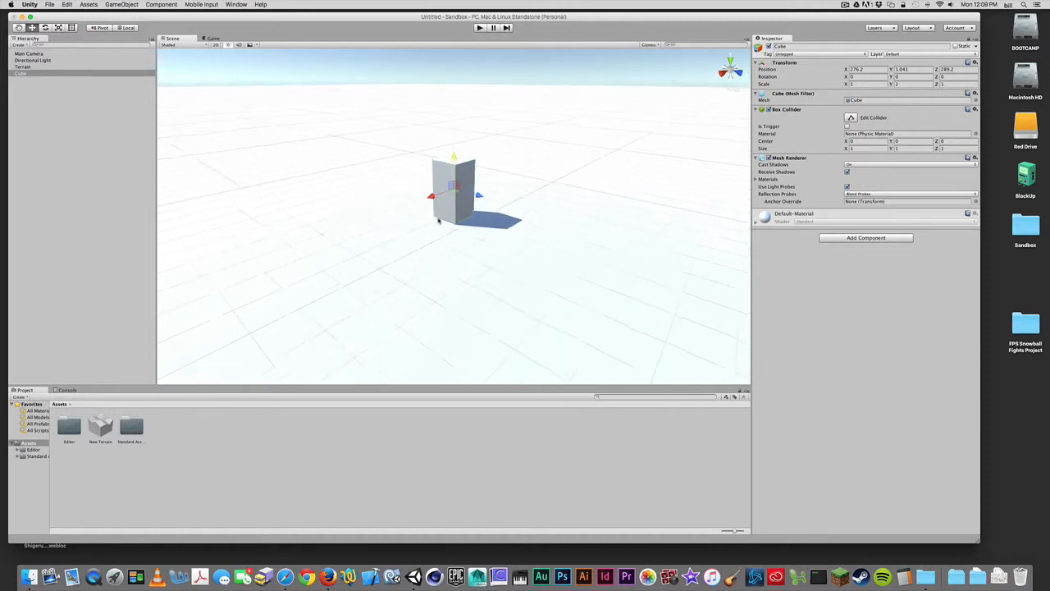
pyautogui.scroll(-10, 439, 220)
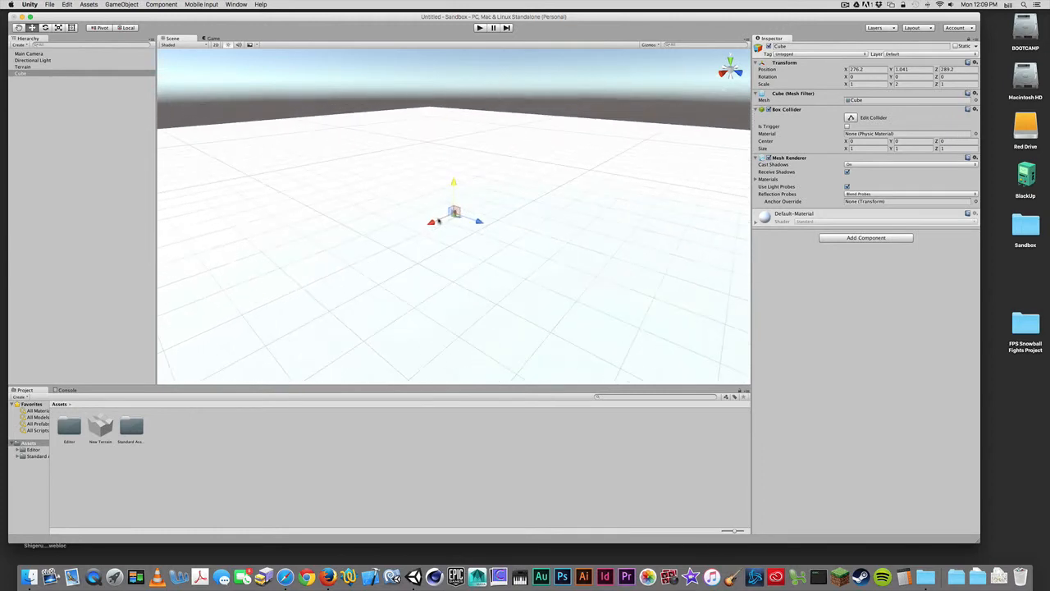
pyautogui.scroll(-3, 439, 220)
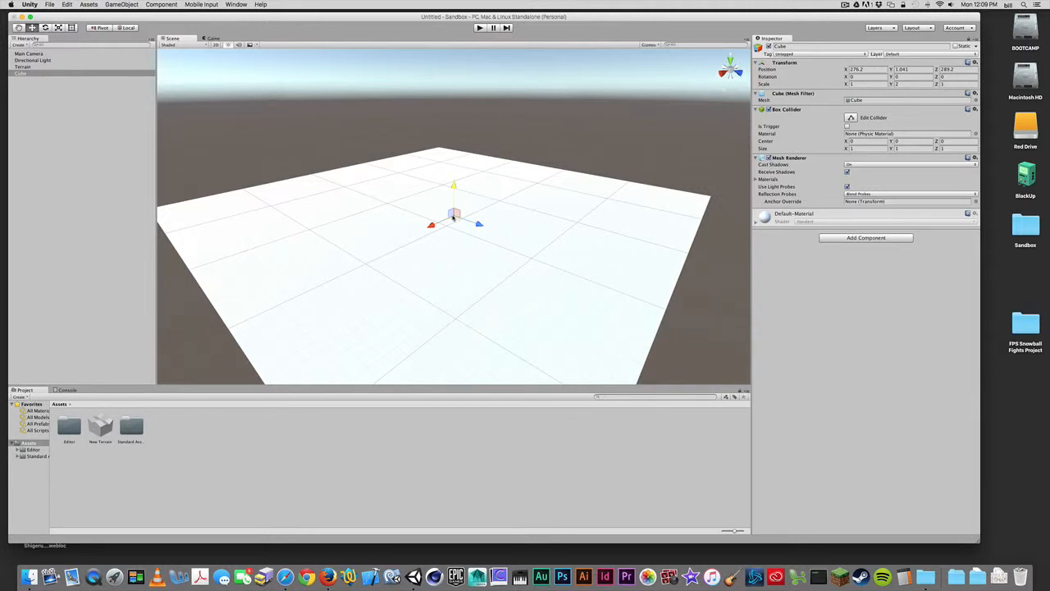
pyautogui.scroll(-3, 453, 217)
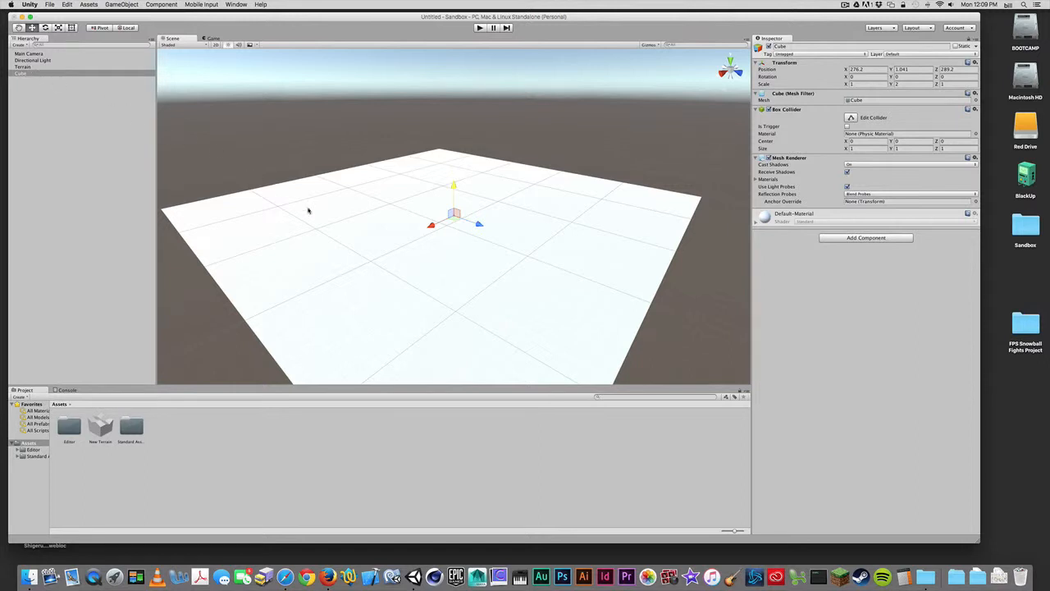
pyautogui.click(25, 66)
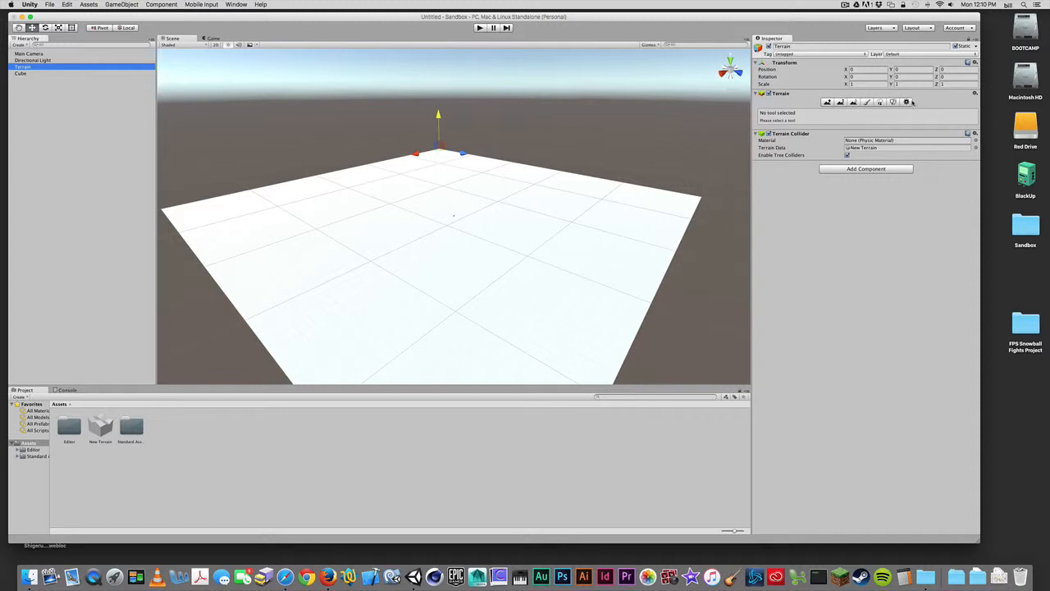
pyautogui.click(907, 102)
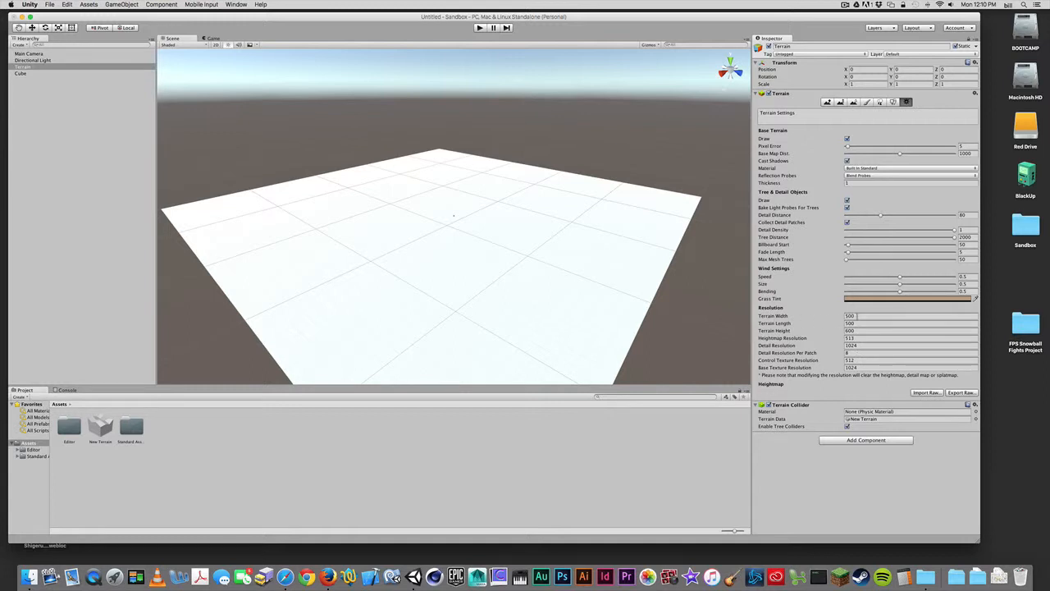
pyautogui.click(856, 316)
pyautogui.click(859, 323)
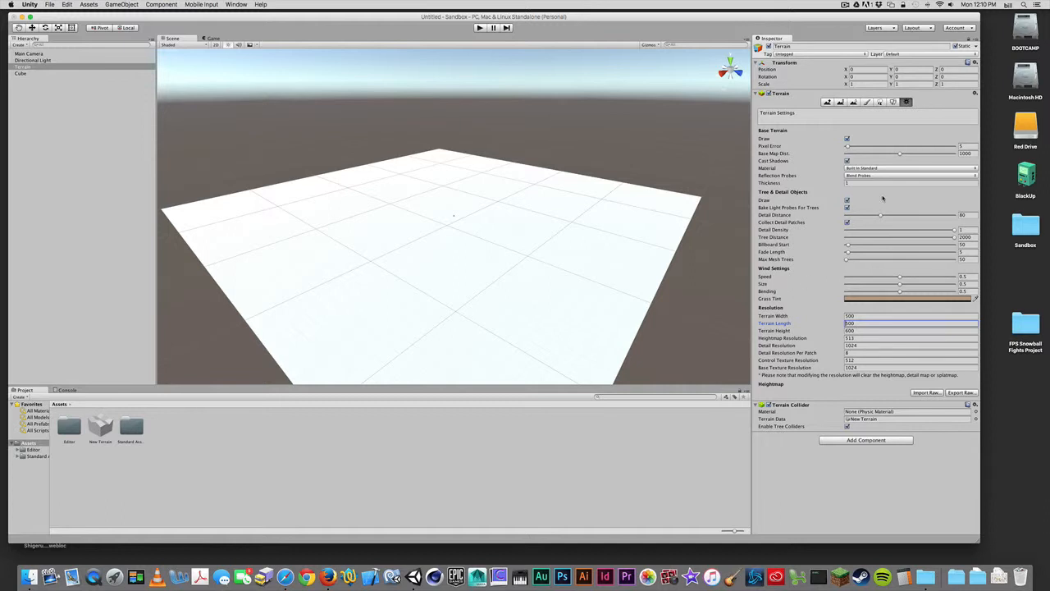
# Raise hills and a tall peak with the Raise / Lower Terrain tool, using the soft round brush at size 100 and opacity 28
pyautogui.click(827, 102)
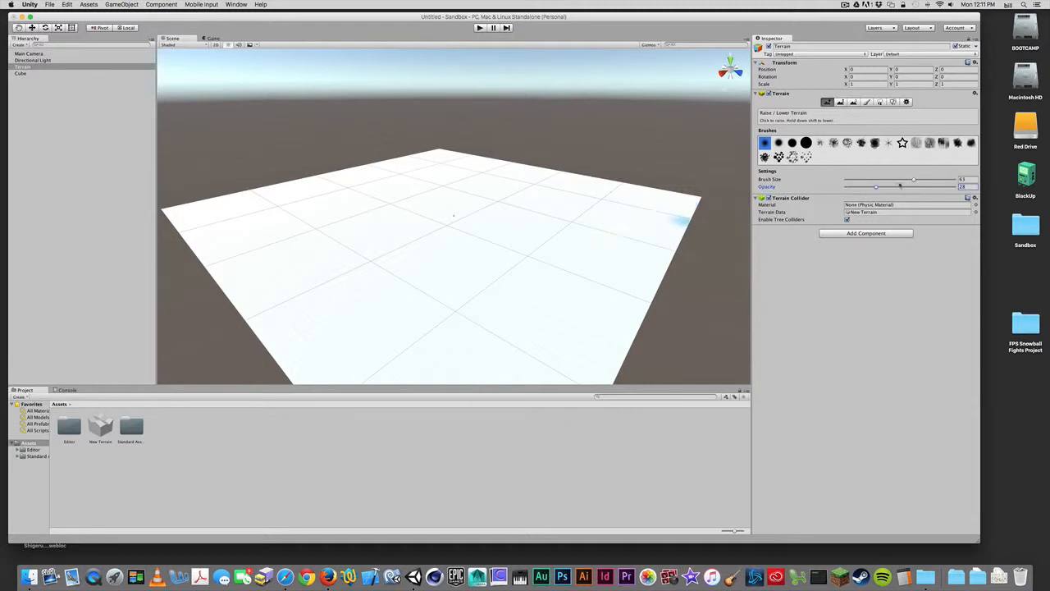
pyautogui.moveTo(916, 181); pyautogui.dragTo(940, 182)
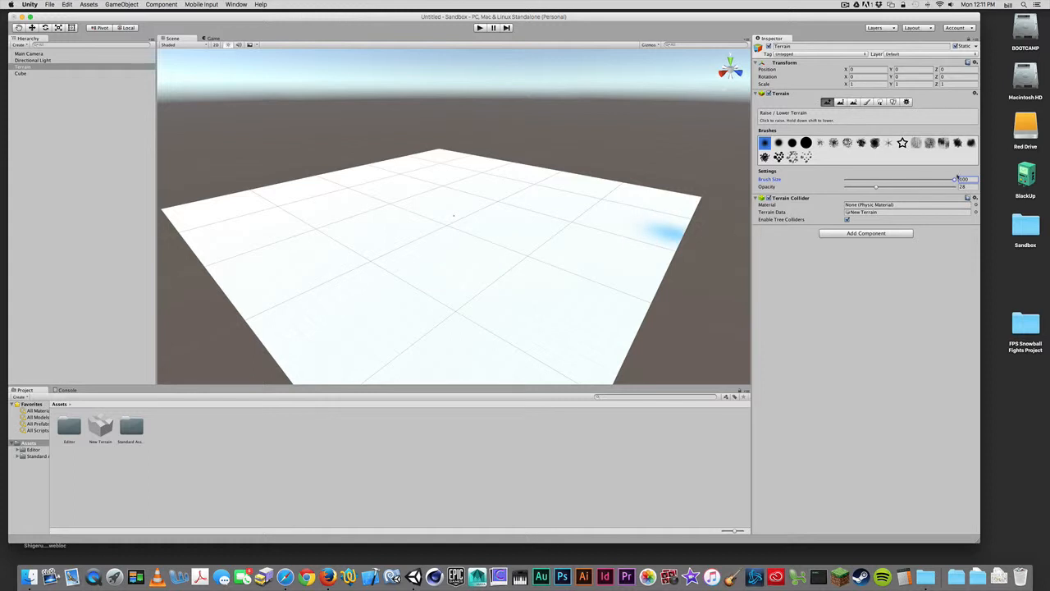
pyautogui.moveTo(944, 182); pyautogui.dragTo(955, 180)
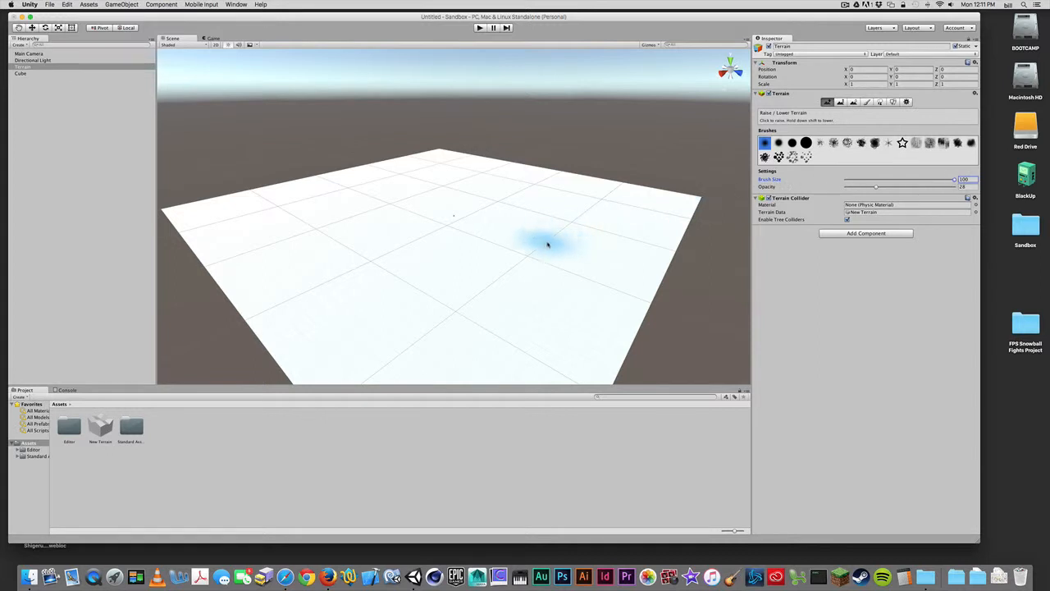
pyautogui.moveTo(585, 232)
pyautogui.mouseDown()
pyautogui.moveTo(561, 225)
pyautogui.moveTo(479, 259)
pyautogui.moveTo(364, 260)
pyautogui.moveTo(363, 218)
pyautogui.moveTo(475, 182)
pyautogui.moveTo(500, 206)
pyautogui.moveTo(574, 183)
pyautogui.moveTo(632, 205)
pyautogui.moveTo(623, 269)
pyautogui.moveTo(474, 331)
pyautogui.moveTo(500, 286)
pyautogui.moveTo(475, 299)
pyautogui.moveTo(549, 284)
pyautogui.moveTo(534, 314)
pyautogui.moveTo(459, 319)
pyautogui.moveTo(438, 301)
pyautogui.mouseUp()
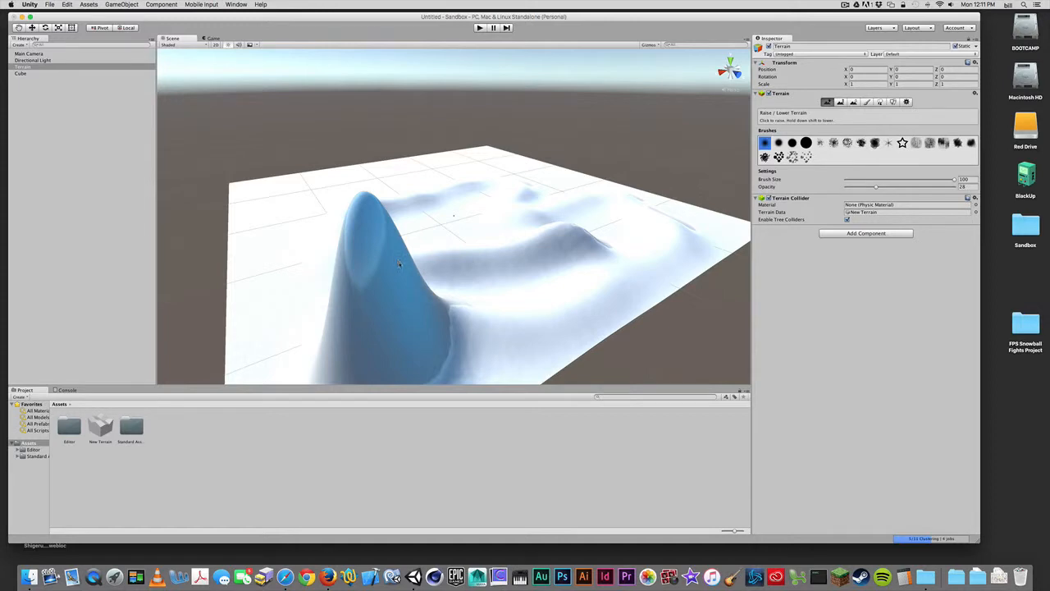
# Set the brush opacity to 8, raise a small peak among the far hills, and roughen the surrounding slopes with a speckled brush
pyautogui.moveTo(876, 188); pyautogui.dragTo(875, 190)
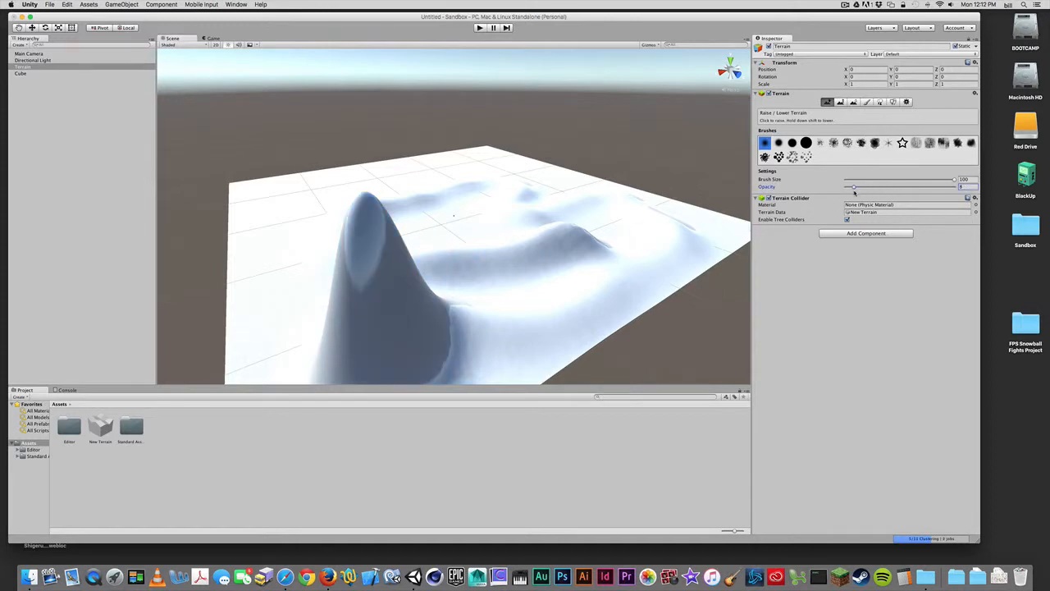
pyautogui.moveTo(480, 211)
pyautogui.mouseDown()
pyautogui.moveTo(484, 227)
pyautogui.moveTo(474, 224)
pyautogui.moveTo(555, 196)
pyautogui.moveTo(513, 171)
pyautogui.moveTo(468, 174)
pyautogui.moveTo(448, 190)
pyautogui.moveTo(447, 212)
pyautogui.mouseUp()
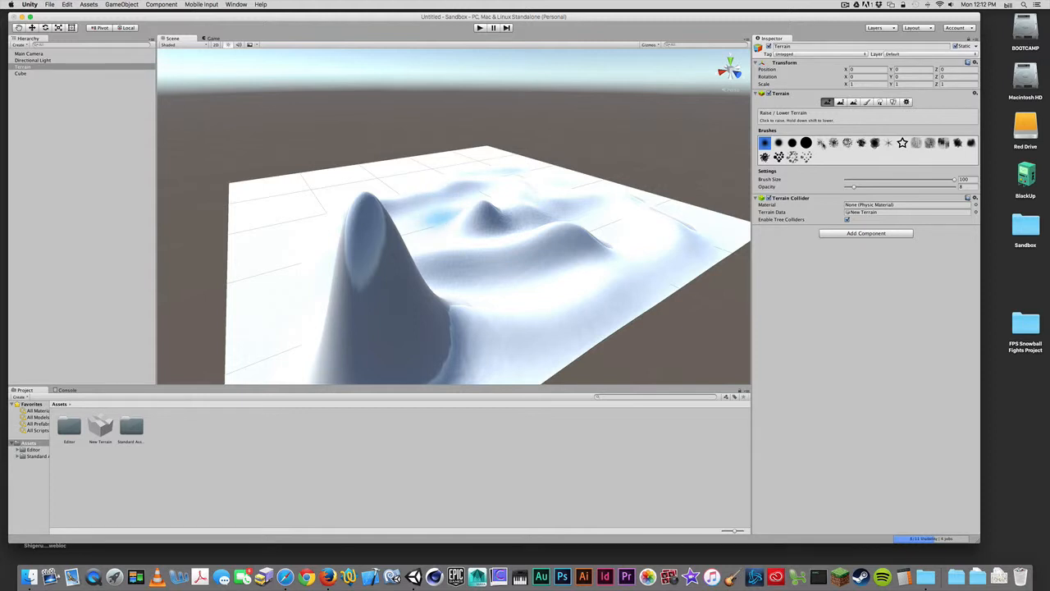
pyautogui.click(833, 143)
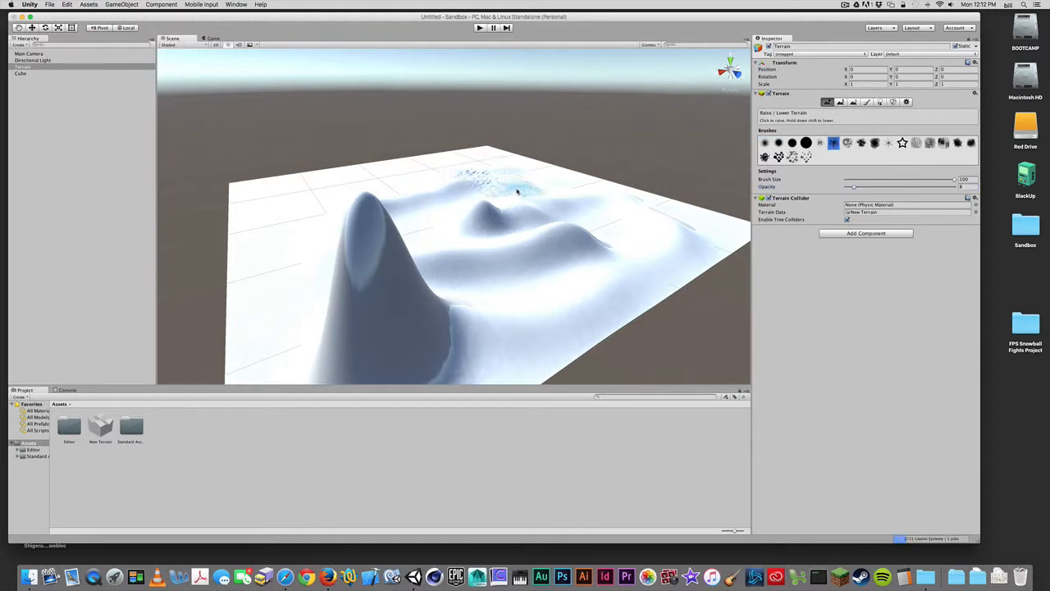
pyautogui.moveTo(517, 192)
pyautogui.mouseDown()
pyautogui.moveTo(599, 220)
pyautogui.moveTo(584, 246)
pyautogui.moveTo(619, 215)
pyautogui.moveTo(499, 206)
pyautogui.moveTo(481, 223)
pyautogui.moveTo(512, 248)
pyautogui.moveTo(624, 265)
pyautogui.moveTo(650, 243)
pyautogui.mouseUp()
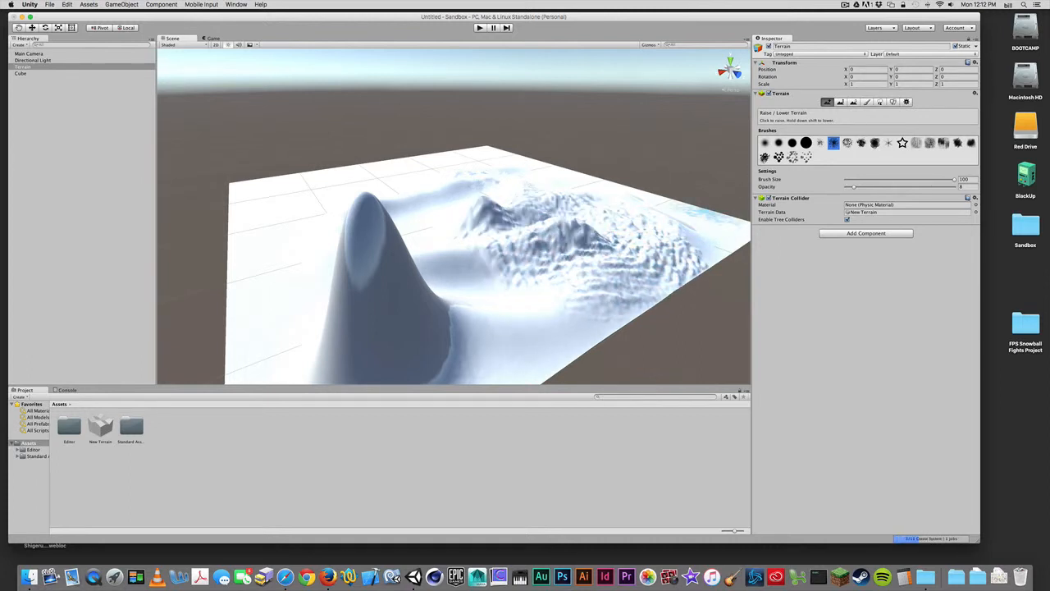
# Lower the ground beside the rough hills and cut down the tall foreground peak with the soft round brush
pyautogui.click(765, 143)
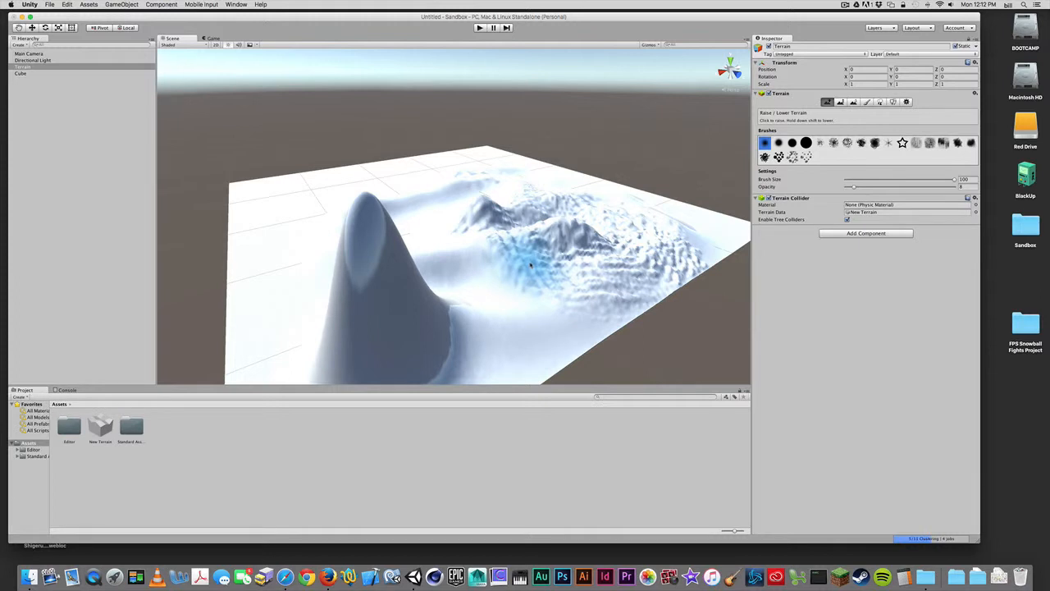
pyautogui.moveTo(531, 265)
pyautogui.keyDown('shift'); pyautogui.mouseDown()
pyautogui.moveTo(539, 280)
pyautogui.moveTo(498, 279)
pyautogui.moveTo(520, 282)
pyautogui.moveTo(516, 290)
pyautogui.mouseUp(); pyautogui.keyUp('shift')
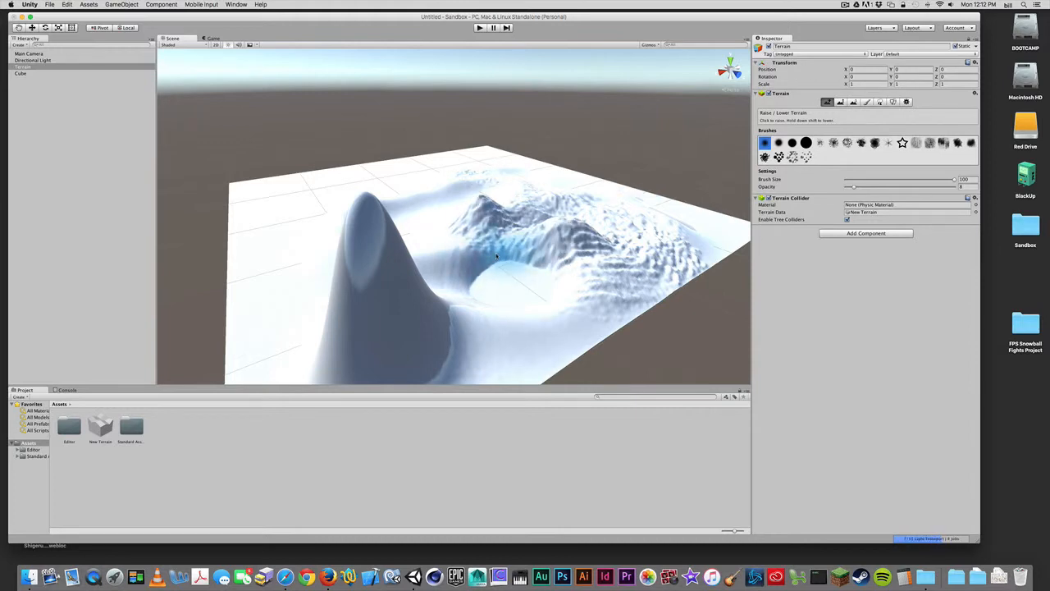
pyautogui.moveTo(495, 256)
pyautogui.mouseDown()
pyautogui.moveTo(466, 246)
pyautogui.moveTo(473, 261)
pyautogui.moveTo(461, 256)
pyautogui.mouseUp()
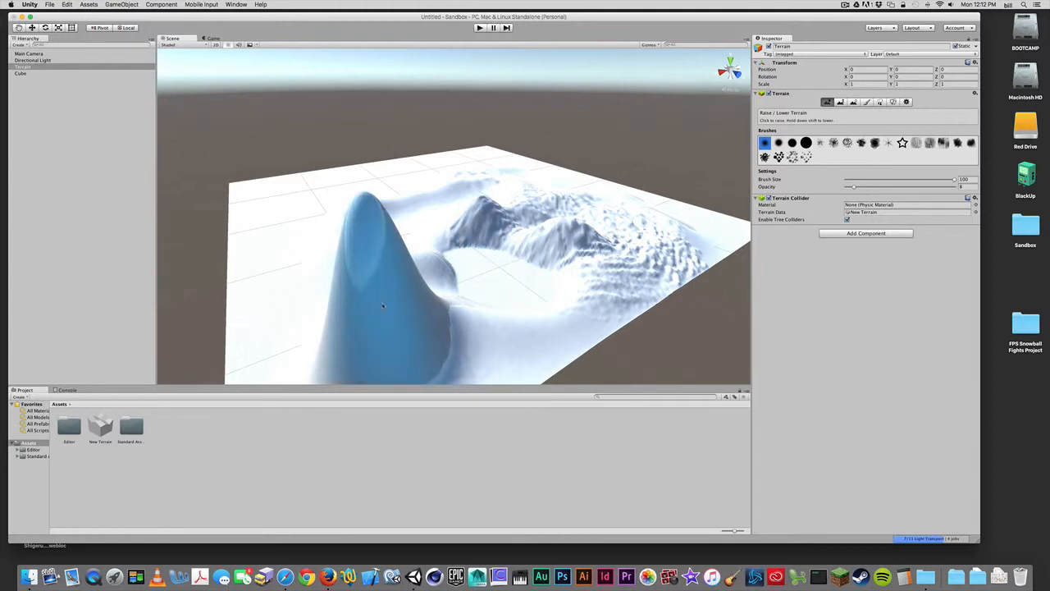
pyautogui.moveTo(382, 317)
pyautogui.keyDown('shift'); pyautogui.mouseDown()
pyautogui.moveTo(391, 326)
pyautogui.moveTo(370, 321)
pyautogui.moveTo(386, 335)
pyautogui.moveTo(485, 301)
pyautogui.moveTo(493, 279)
pyautogui.moveTo(493, 307)
pyautogui.moveTo(316, 309)
pyautogui.moveTo(230, 271)
pyautogui.moveTo(177, 294)
pyautogui.moveTo(187, 292)
pyautogui.mouseUp(); pyautogui.keyUp('shift')
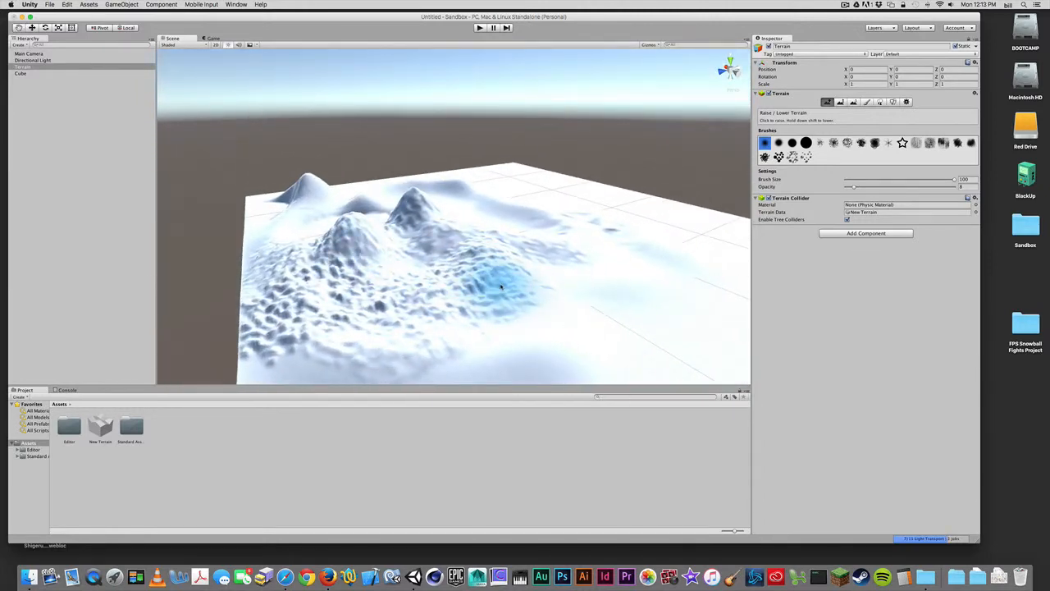
# Use Paint Height to form a flat plateau at height 30 beside the rough hills, and a lower ledge at height 24 along its end
pyautogui.click(840, 102)
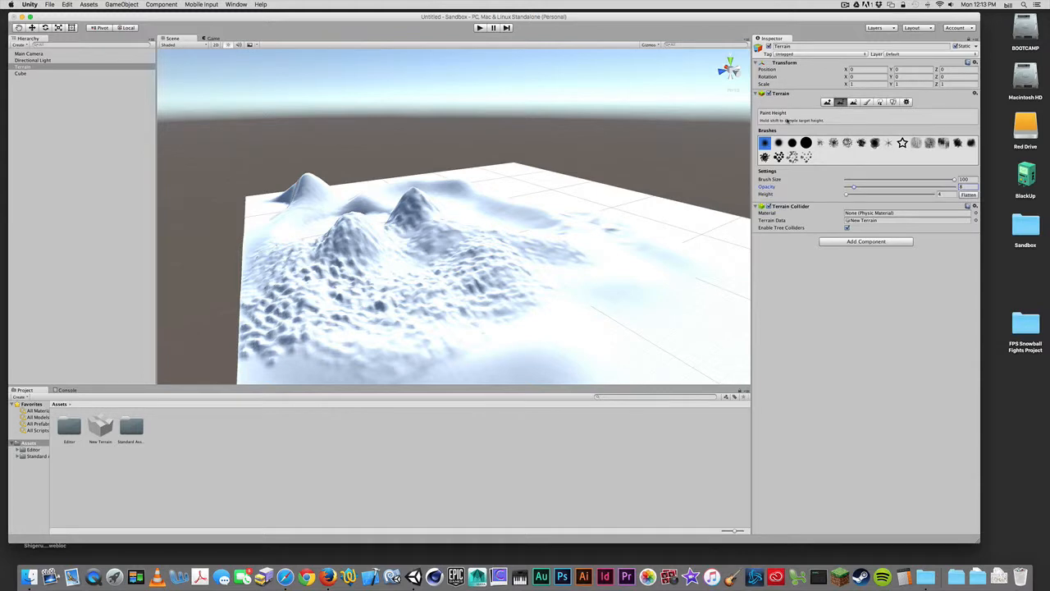
pyautogui.click(827, 102)
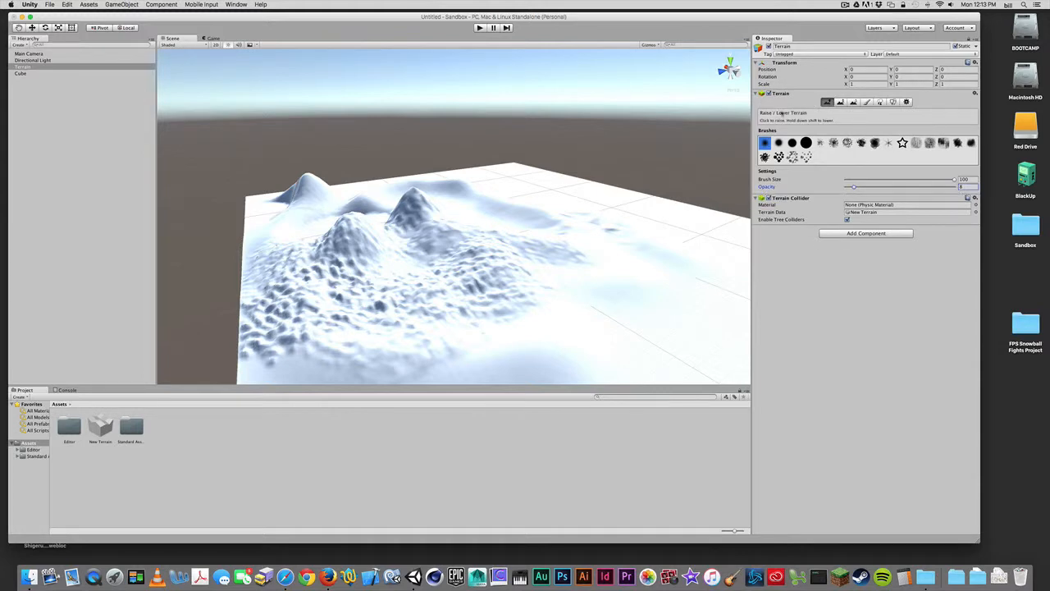
pyautogui.click(841, 102)
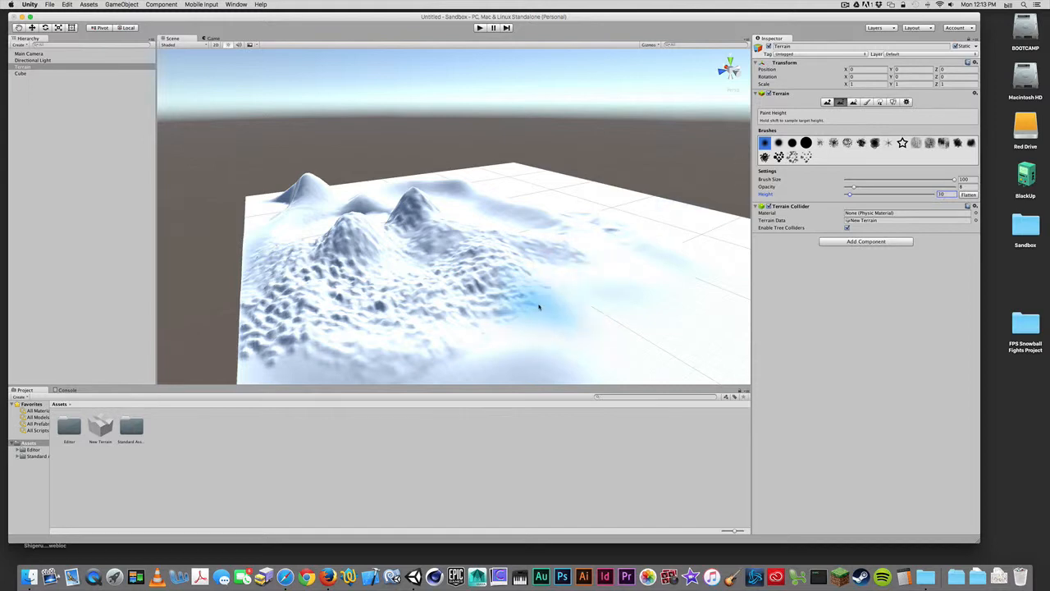
pyautogui.moveTo(541, 297)
pyautogui.mouseDown()
pyautogui.moveTo(541, 272)
pyautogui.moveTo(440, 289)
pyautogui.moveTo(527, 282)
pyautogui.mouseUp()
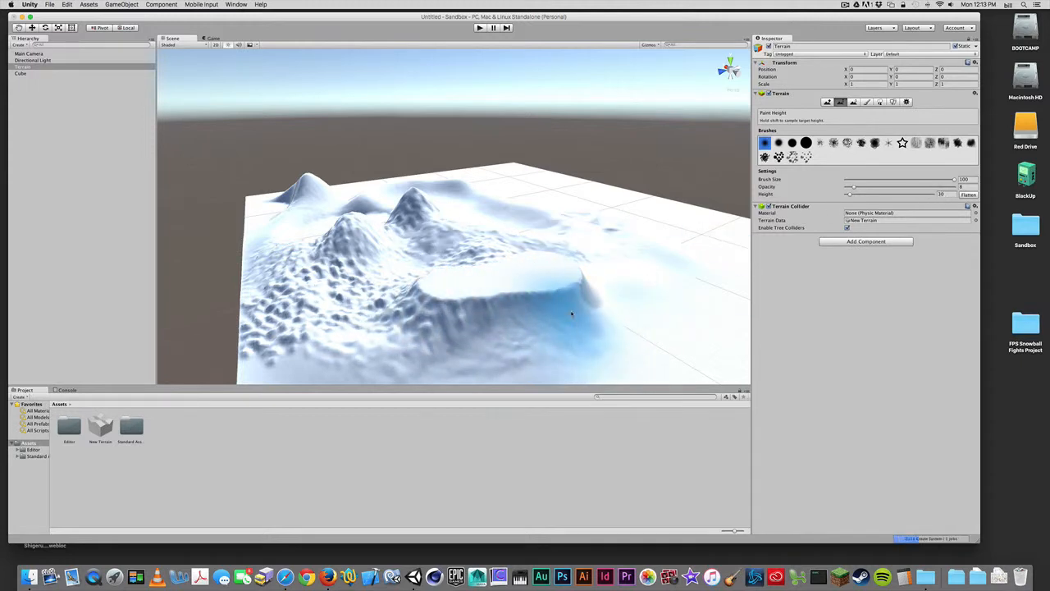
pyautogui.keyDown('alt'); pyautogui.moveTo(564, 322); pyautogui.dragTo(511, 314); pyautogui.keyUp('alt')
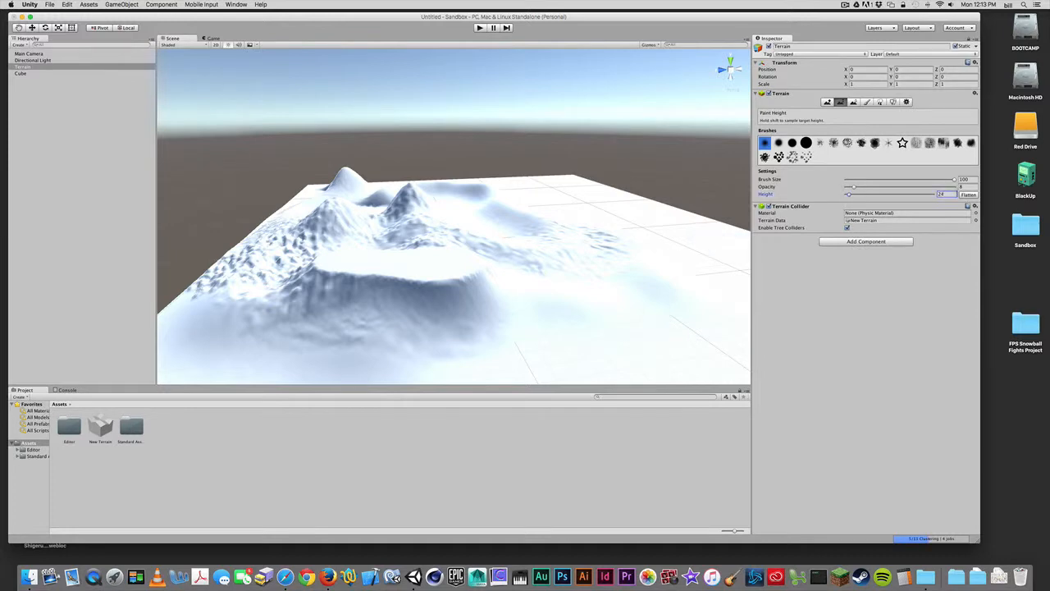
pyautogui.moveTo(468, 277); pyautogui.dragTo(462, 292)
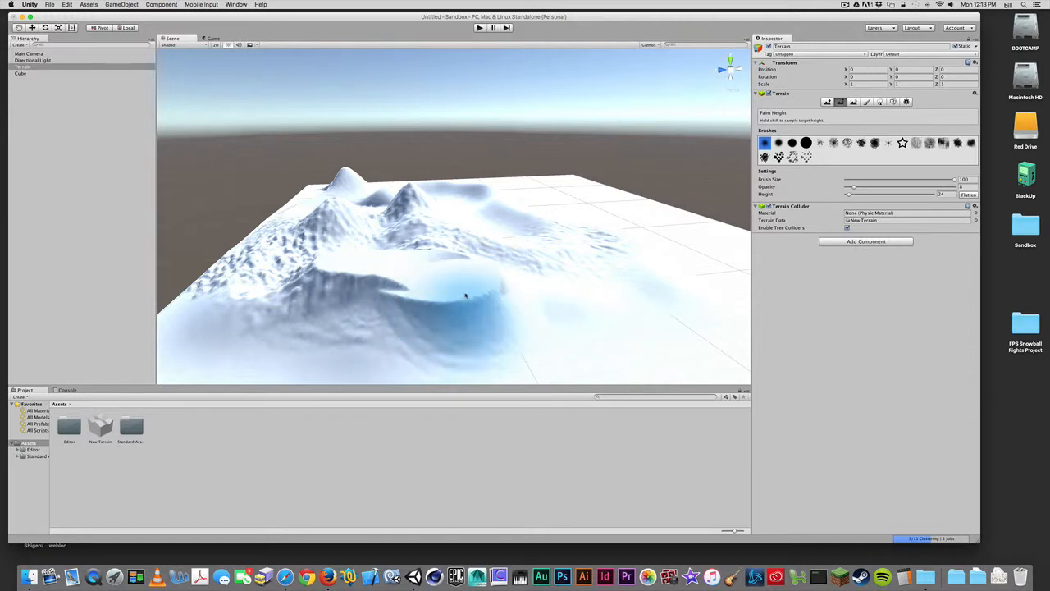
# Paint a flat plateau at height 13 beyond the ledge, and cut its near part down to height 1
pyautogui.click(849, 197)
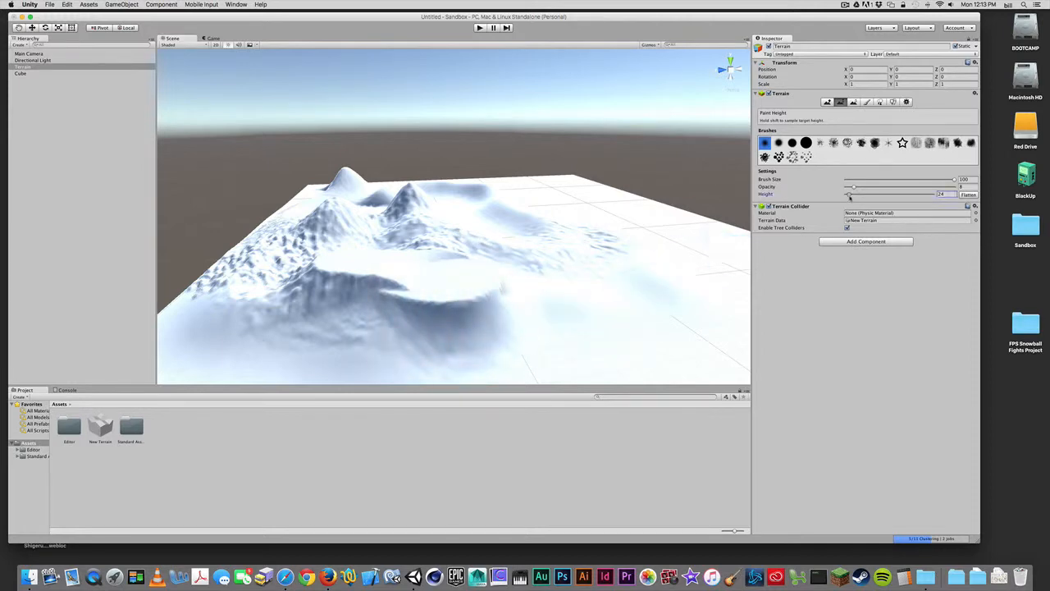
pyautogui.moveTo(578, 275)
pyautogui.mouseDown()
pyautogui.moveTo(572, 284)
pyautogui.moveTo(551, 268)
pyautogui.moveTo(648, 276)
pyautogui.moveTo(546, 239)
pyautogui.moveTo(476, 246)
pyautogui.moveTo(511, 230)
pyautogui.moveTo(585, 238)
pyautogui.mouseUp()
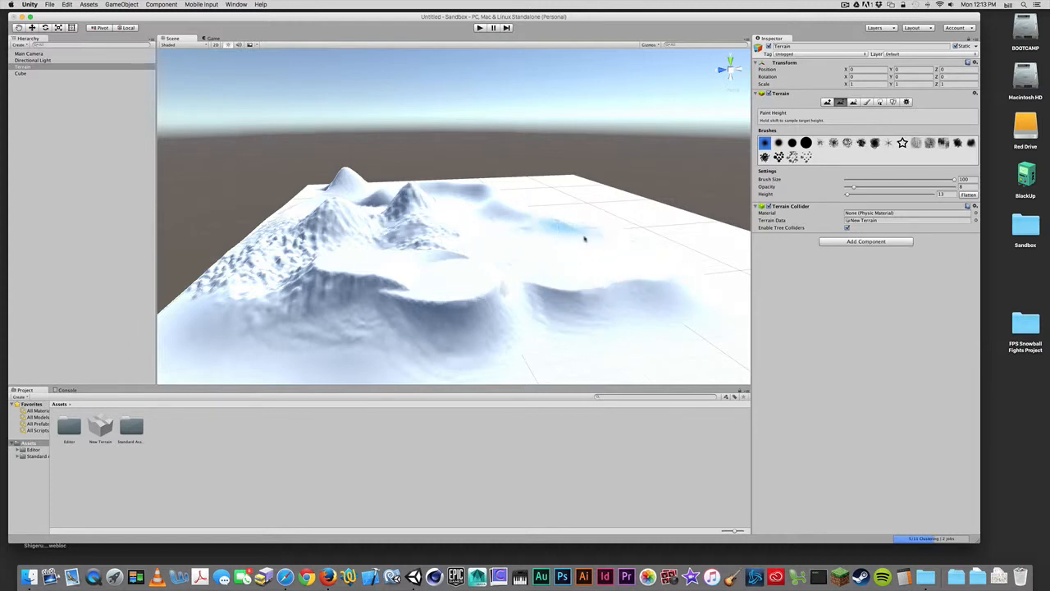
pyautogui.click(927, 195)
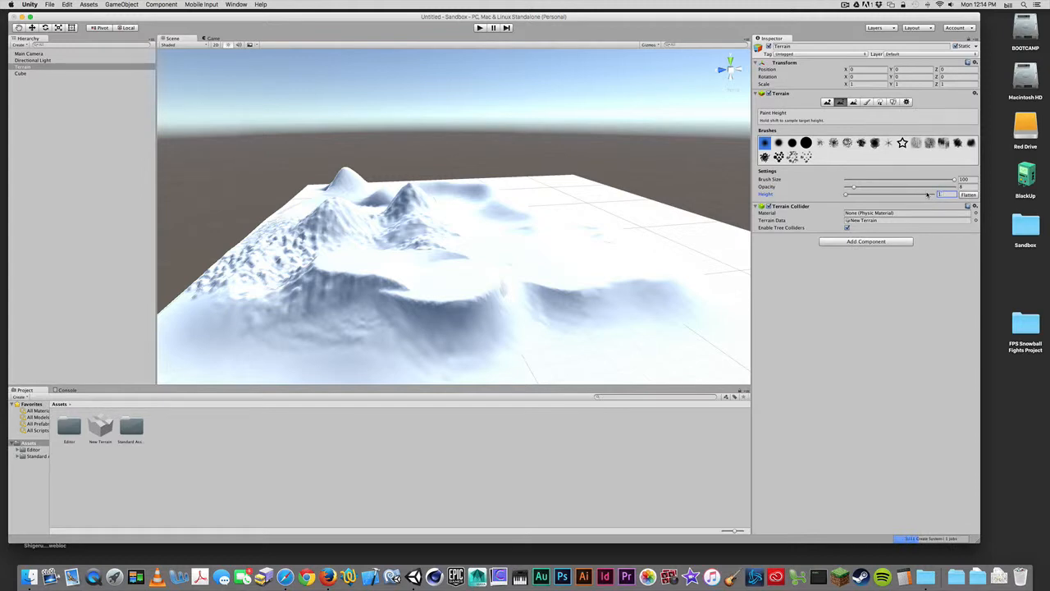
pyautogui.moveTo(550, 292)
pyautogui.mouseDown()
pyautogui.moveTo(604, 331)
pyautogui.moveTo(656, 279)
pyautogui.moveTo(621, 300)
pyautogui.moveTo(562, 311)
pyautogui.mouseUp()
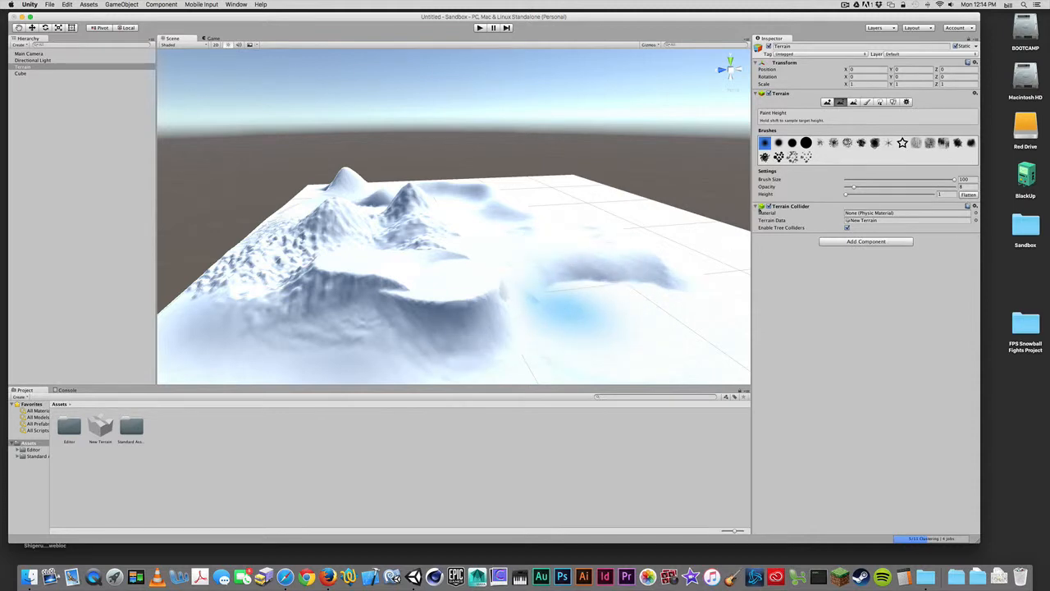
# Use Paint Height to form a plateau beside the ledge at the ledge's sampled height, with a lower shelf at height 7
pyautogui.click(828, 102)
pyautogui.click(840, 102)
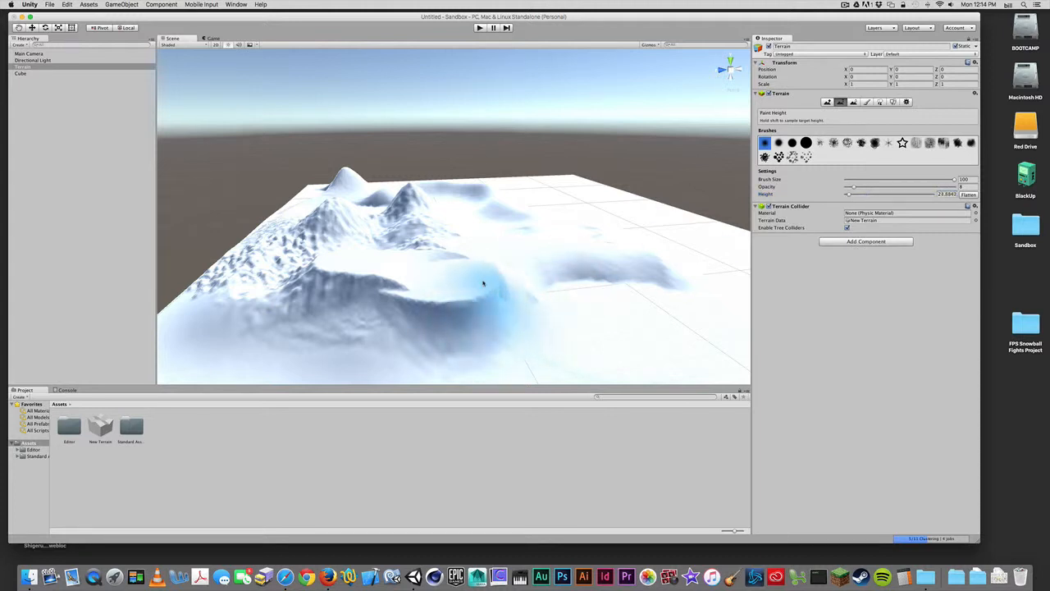
pyautogui.keyDown('shift'); pyautogui.click(560, 292); pyautogui.keyUp('shift')
pyautogui.moveTo(560, 292)
pyautogui.mouseDown()
pyautogui.moveTo(537, 278)
pyautogui.moveTo(629, 265)
pyautogui.moveTo(636, 273)
pyautogui.moveTo(618, 264)
pyautogui.mouseUp()
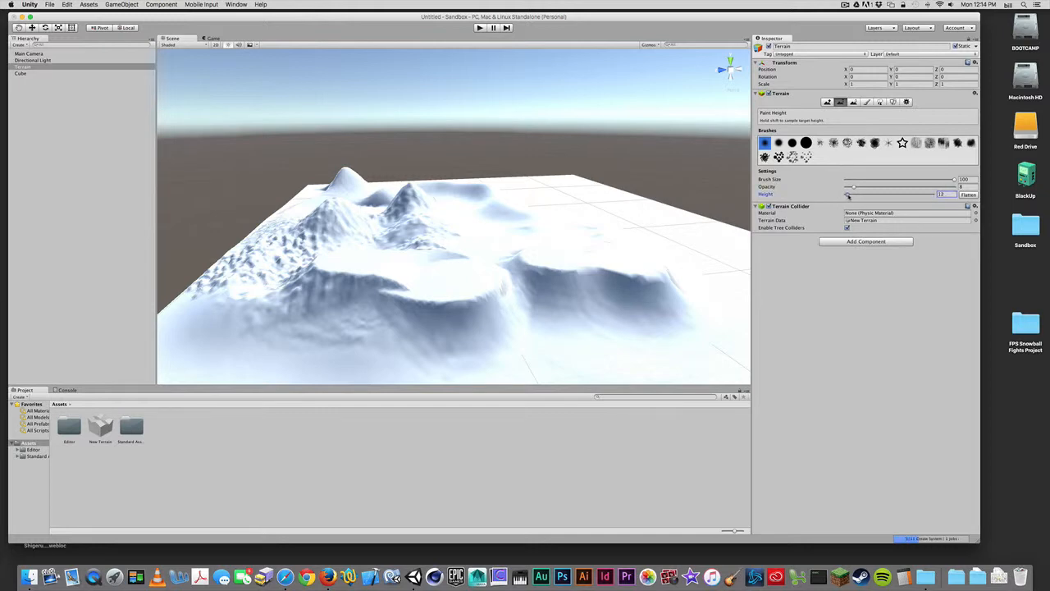
pyautogui.moveTo(584, 271)
pyautogui.mouseDown()
pyautogui.moveTo(625, 299)
pyautogui.moveTo(641, 291)
pyautogui.moveTo(633, 281)
pyautogui.moveTo(651, 293)
pyautogui.mouseUp()
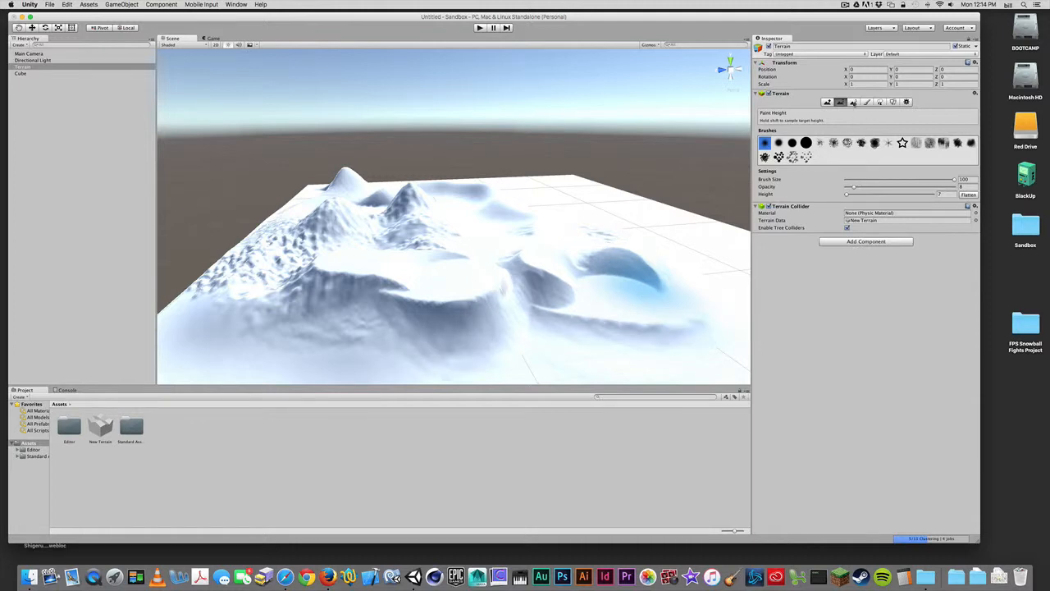
# Smooth the rough ground in front of the speckled hills using Smooth Height at brush size 59 and opacity 92
pyautogui.click(853, 102)
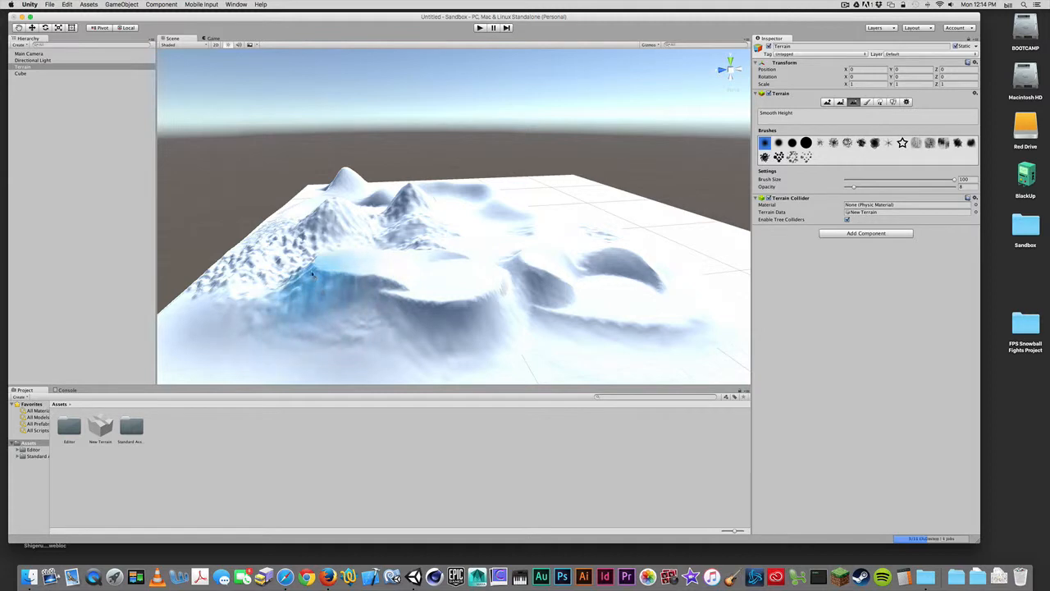
pyautogui.moveTo(311, 274)
pyautogui.keyDown('alt'); pyautogui.mouseDown()
pyautogui.moveTo(365, 271)
pyautogui.moveTo(402, 289)
pyautogui.moveTo(370, 341)
pyautogui.mouseUp(); pyautogui.keyUp('alt')
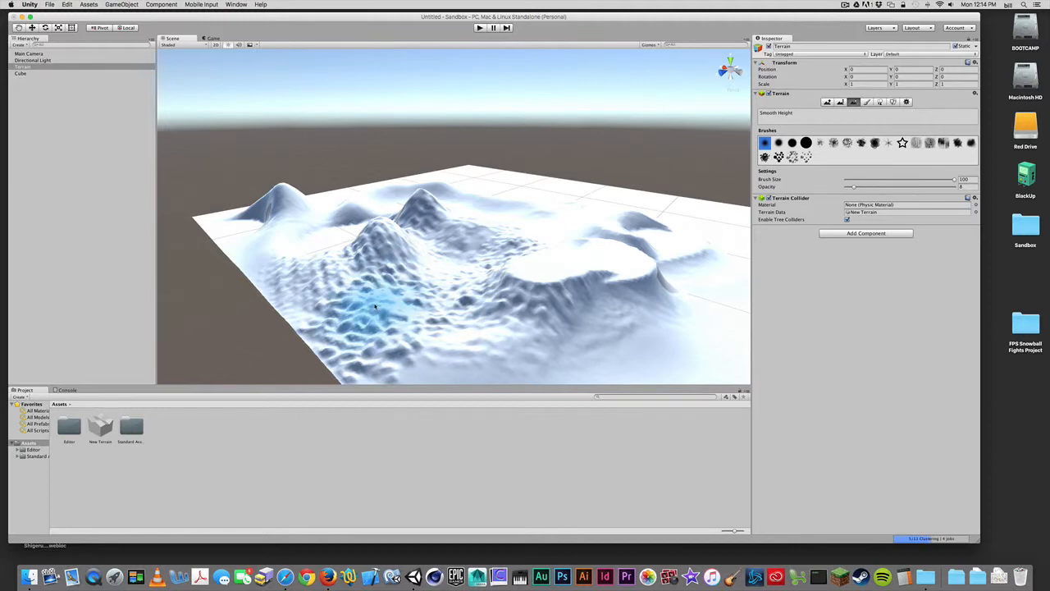
pyautogui.scroll(5, 387, 294)
pyautogui.keyDown('alt'); pyautogui.moveTo(387, 294); pyautogui.dragTo(425, 298); pyautogui.keyUp('alt')
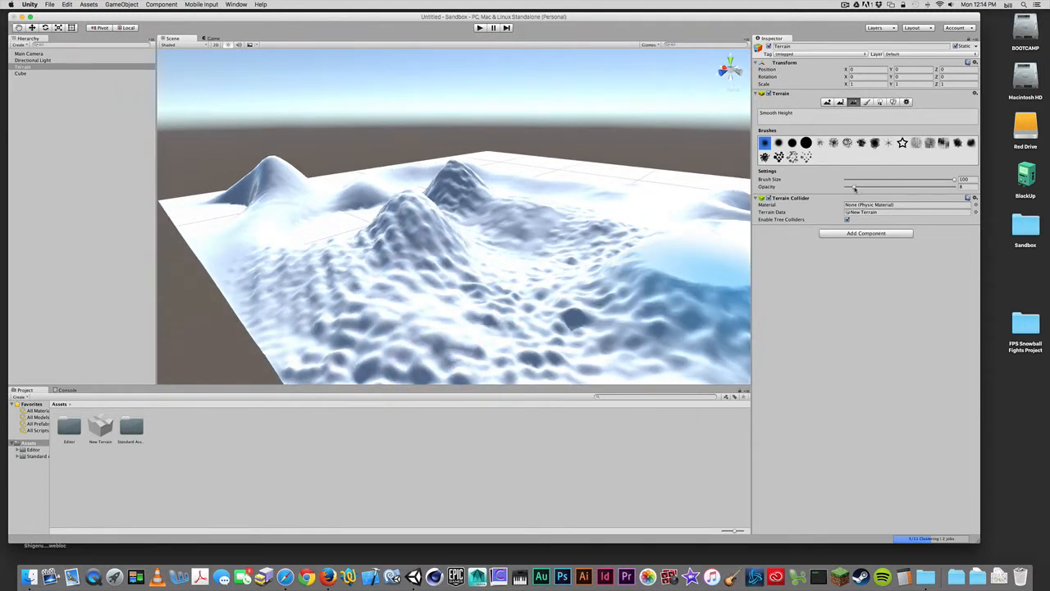
pyautogui.moveTo(855, 188)
pyautogui.mouseDown()
pyautogui.moveTo(946, 191)
pyautogui.moveTo(909, 180)
pyautogui.mouseUp()
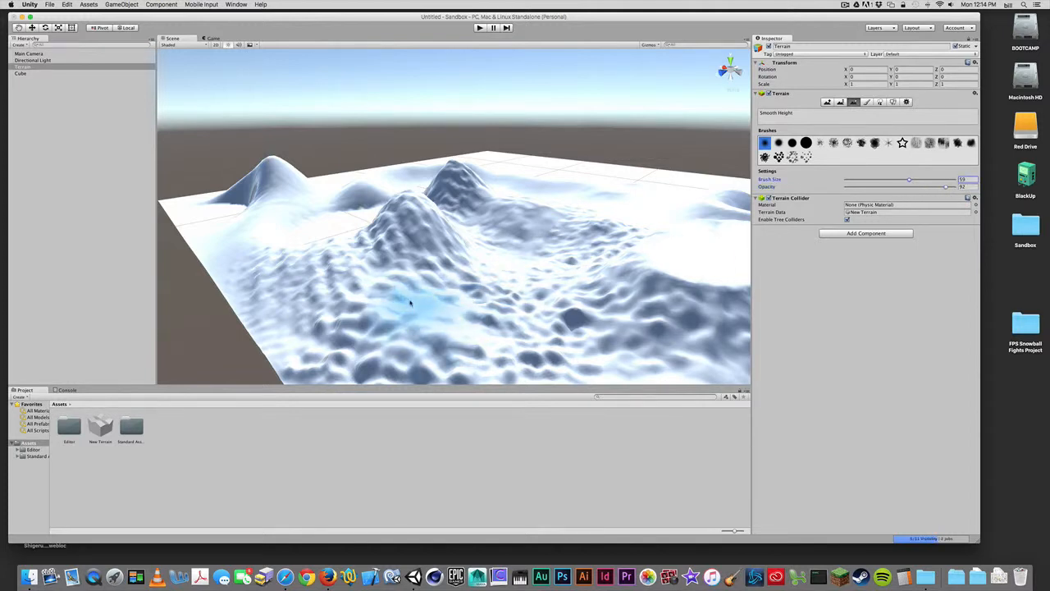
pyautogui.moveTo(361, 304)
pyautogui.mouseDown()
pyautogui.moveTo(402, 301)
pyautogui.moveTo(422, 311)
pyautogui.moveTo(470, 291)
pyautogui.moveTo(492, 322)
pyautogui.moveTo(549, 314)
pyautogui.moveTo(516, 368)
pyautogui.moveTo(424, 359)
pyautogui.moveTo(626, 328)
pyautogui.moveTo(586, 286)
pyautogui.moveTo(506, 284)
pyautogui.moveTo(493, 306)
pyautogui.moveTo(463, 310)
pyautogui.moveTo(520, 297)
pyautogui.mouseUp()
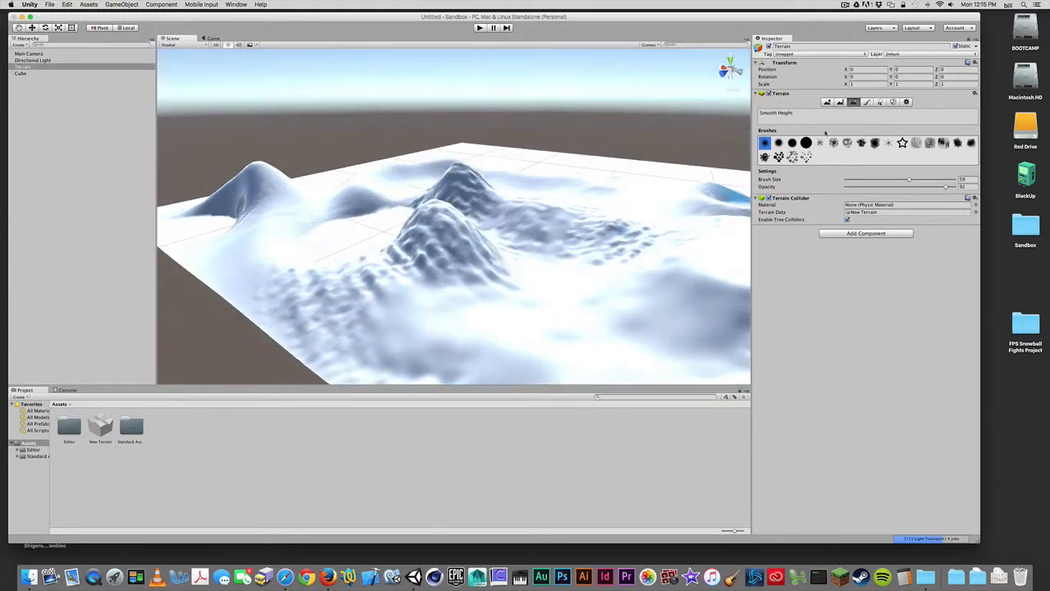
# Raise a steep, spiky rock mass beside the rough hill with the Raise / Lower Terrain tool and a splatter-shaped brush
pyautogui.click(828, 103)
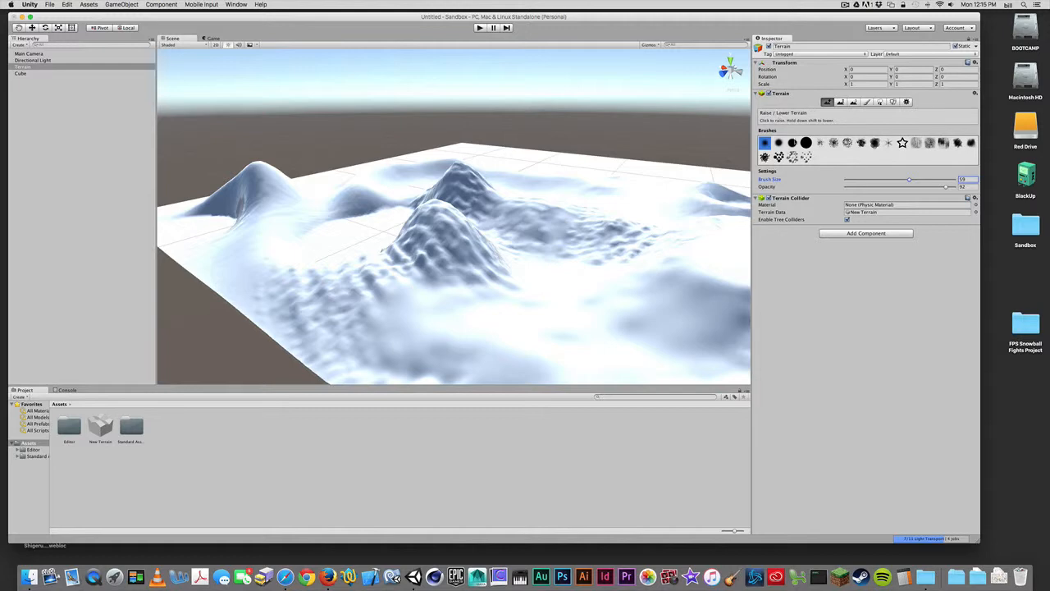
pyautogui.click(764, 156)
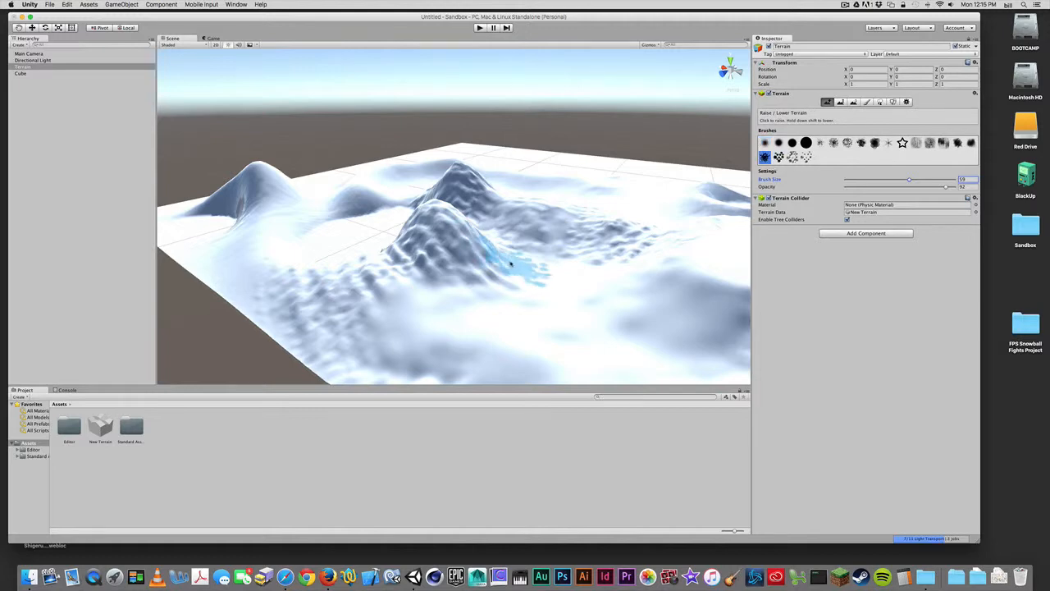
pyautogui.moveTo(510, 264)
pyautogui.mouseDown()
pyautogui.moveTo(527, 304)
pyautogui.moveTo(504, 329)
pyautogui.moveTo(496, 312)
pyautogui.mouseUp()
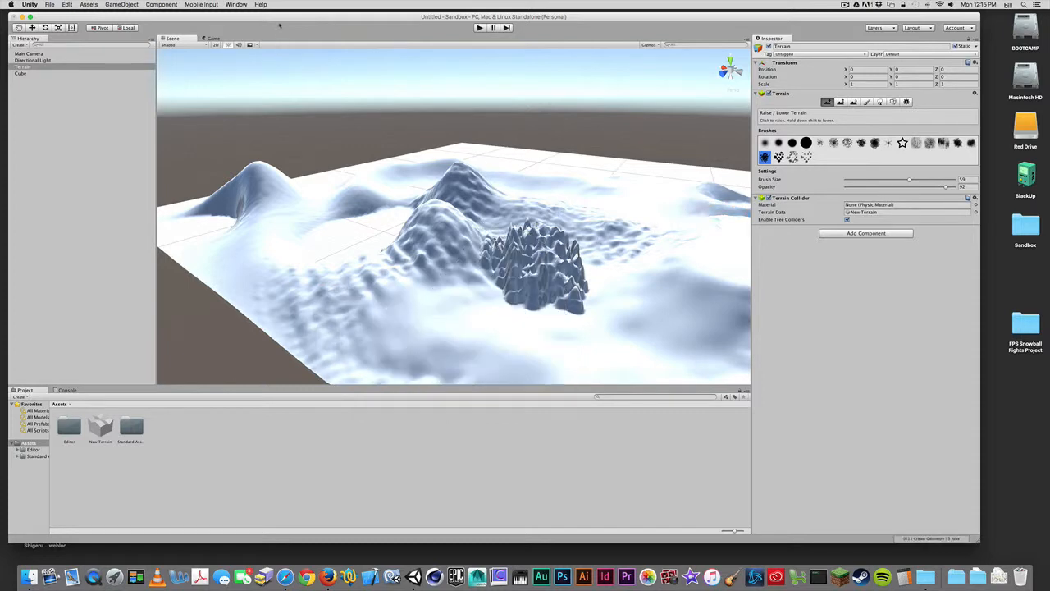
pyautogui.press('super+z')
pyautogui.press('super+a')
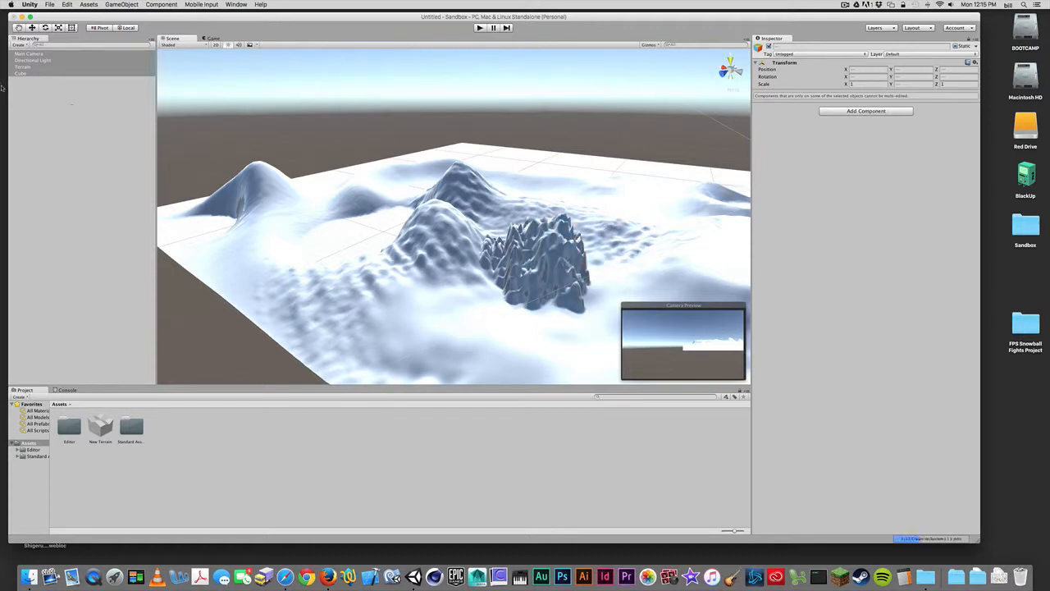
# Reselect the Terrain and reshape the spiky mass into a rounded hill with the soft round brush at opacity 27
pyautogui.click(21, 67)
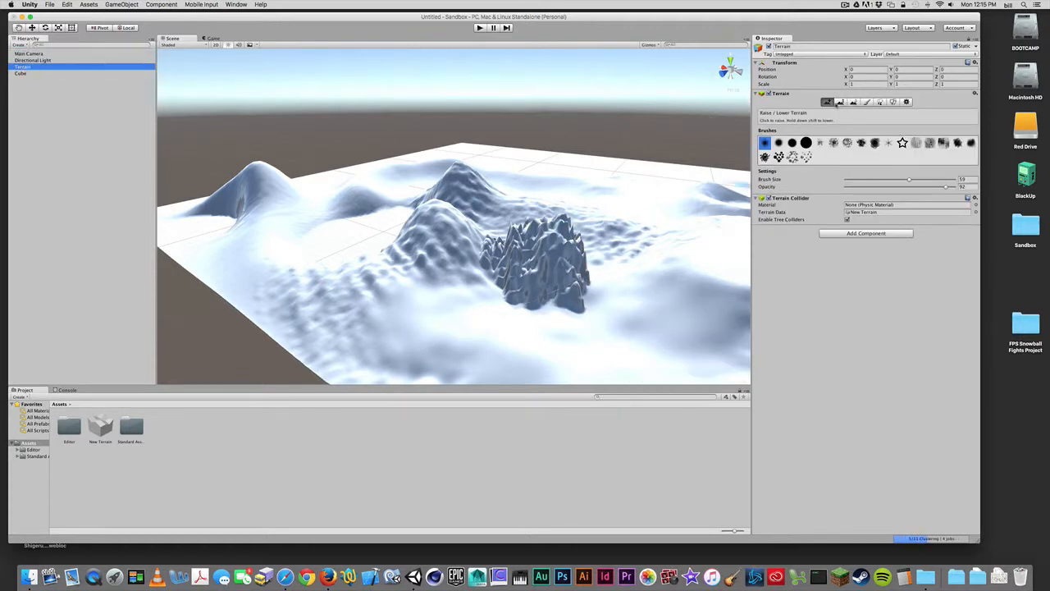
pyautogui.click(826, 102)
pyautogui.moveTo(574, 271)
pyautogui.keyDown('shift'); pyautogui.mouseDown()
pyautogui.moveTo(525, 271)
pyautogui.moveTo(537, 292)
pyautogui.moveTo(521, 298)
pyautogui.moveTo(511, 277)
pyautogui.moveTo(555, 293)
pyautogui.moveTo(563, 282)
pyautogui.moveTo(601, 277)
pyautogui.moveTo(533, 271)
pyautogui.moveTo(541, 279)
pyautogui.mouseUp(); pyautogui.keyUp('shift')
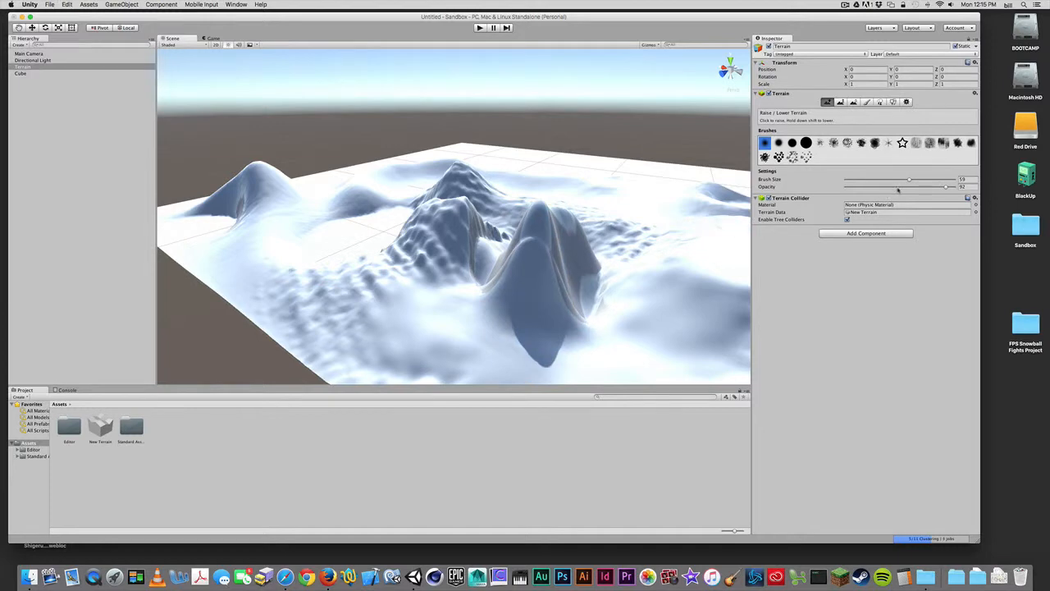
pyautogui.press('super+z')
pyautogui.moveTo(946, 187); pyautogui.dragTo(875, 188)
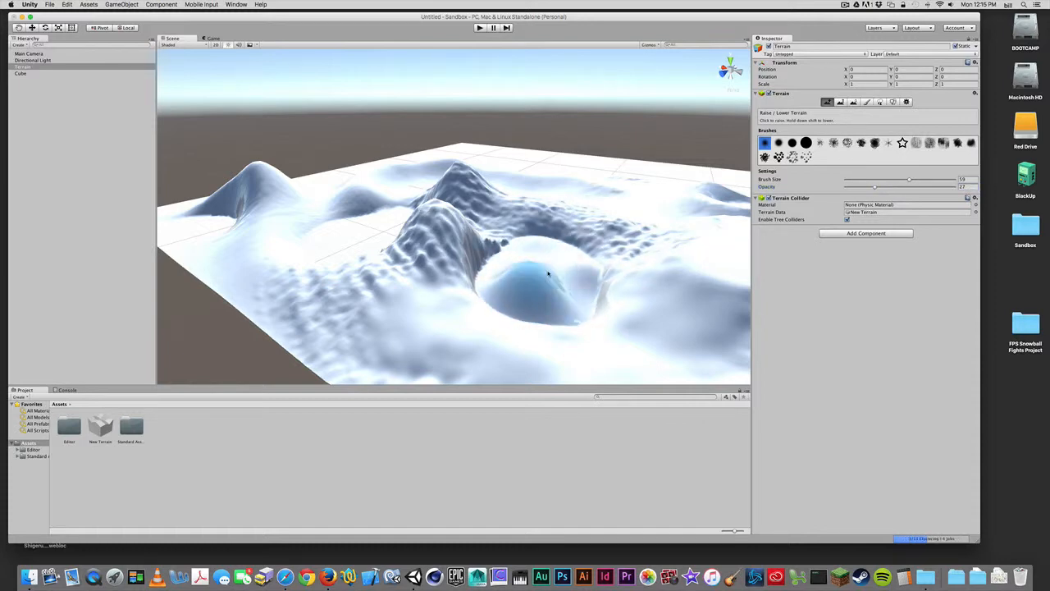
pyautogui.moveTo(549, 274); pyautogui.dragTo(546, 276)
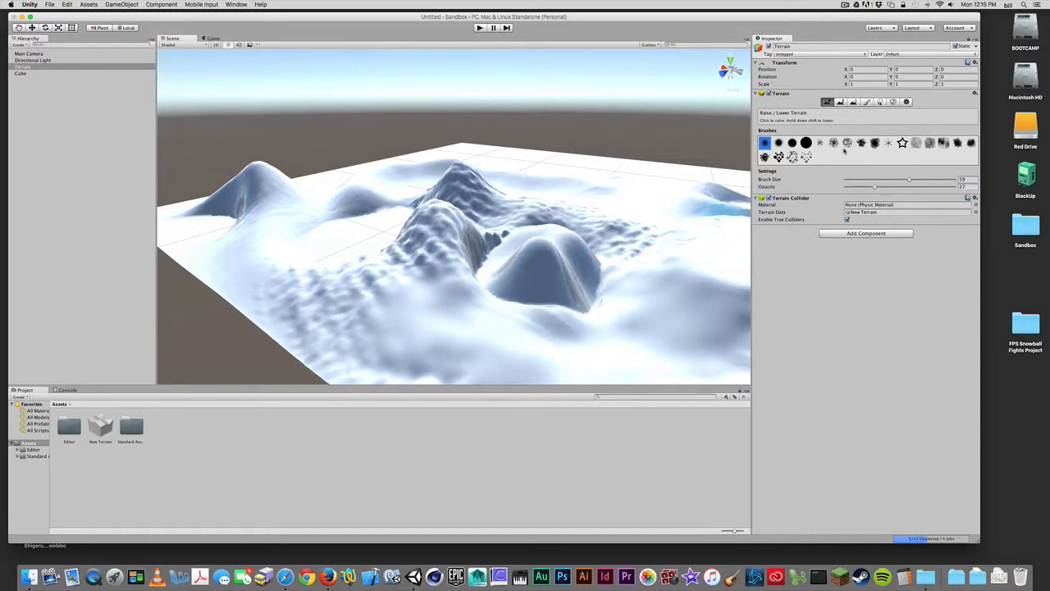
# Roughen the rounded hill into jagged slopes with a speckled brush, and soften them using Smooth Height with the soft round brush
pyautogui.click(847, 144)
pyautogui.moveTo(625, 229)
pyautogui.mouseDown()
pyautogui.moveTo(536, 268)
pyautogui.moveTo(588, 297)
pyautogui.moveTo(696, 292)
pyautogui.moveTo(660, 273)
pyautogui.mouseUp()
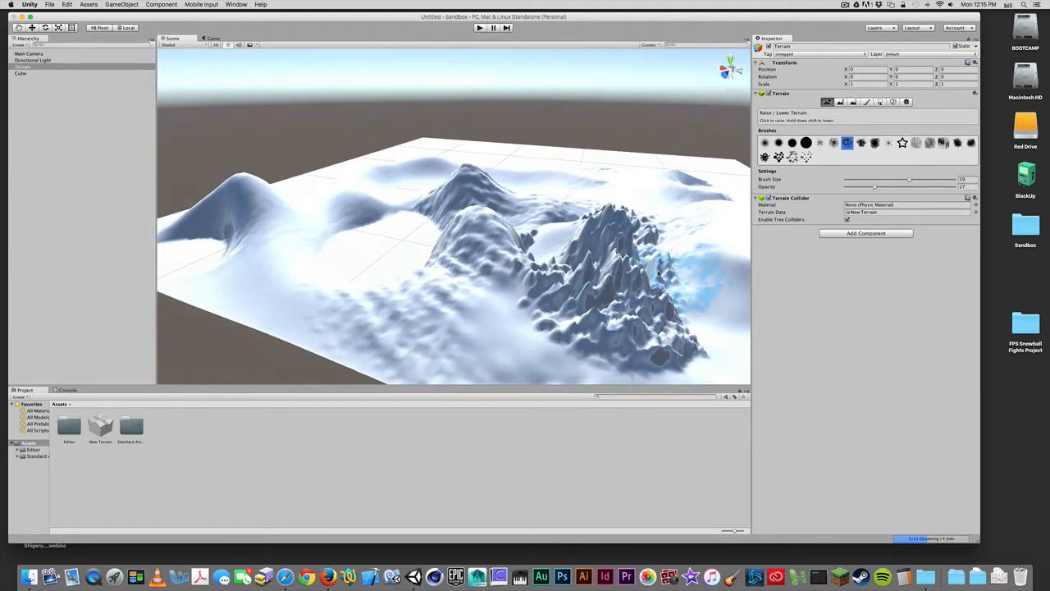
pyautogui.click(854, 101)
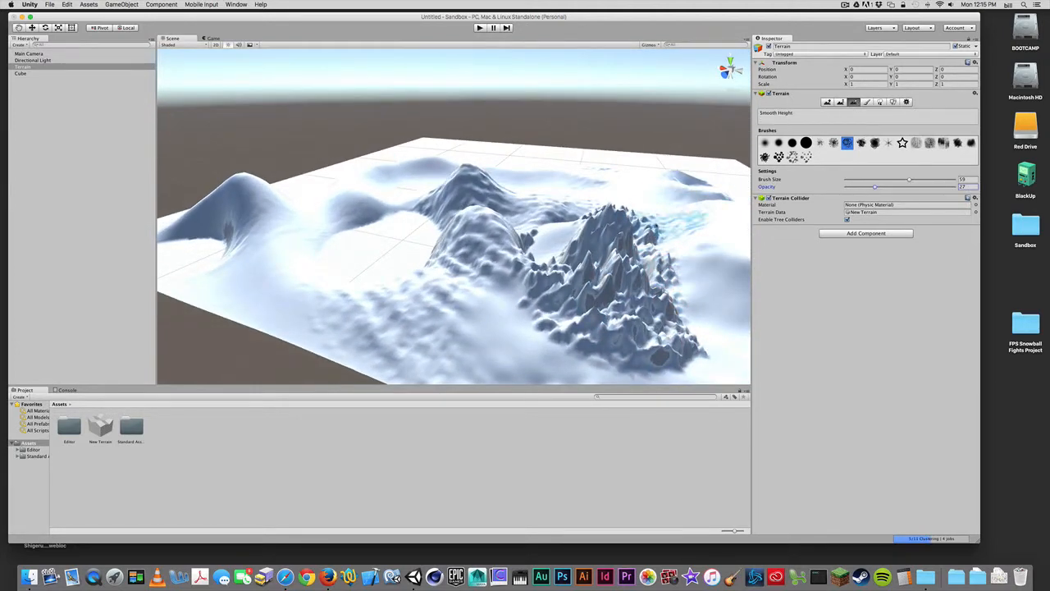
pyautogui.click(765, 143)
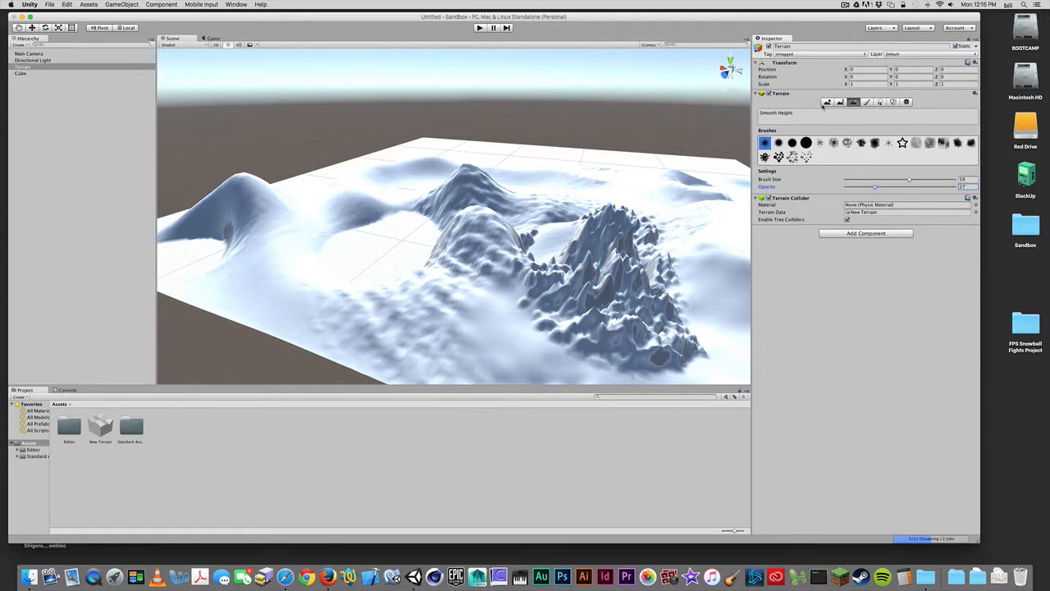
pyautogui.moveTo(595, 324)
pyautogui.mouseDown()
pyautogui.moveTo(578, 305)
pyautogui.moveTo(632, 343)
pyautogui.moveTo(625, 240)
pyautogui.moveTo(632, 283)
pyautogui.moveTo(664, 275)
pyautogui.moveTo(672, 320)
pyautogui.moveTo(595, 350)
pyautogui.moveTo(694, 333)
pyautogui.moveTo(628, 304)
pyautogui.moveTo(639, 298)
pyautogui.moveTo(623, 326)
pyautogui.moveTo(569, 328)
pyautogui.moveTo(629, 293)
pyautogui.moveTo(628, 248)
pyautogui.moveTo(551, 246)
pyautogui.moveTo(575, 300)
pyautogui.moveTo(534, 276)
pyautogui.moveTo(423, 321)
pyautogui.moveTo(469, 297)
pyautogui.moveTo(432, 294)
pyautogui.mouseUp()
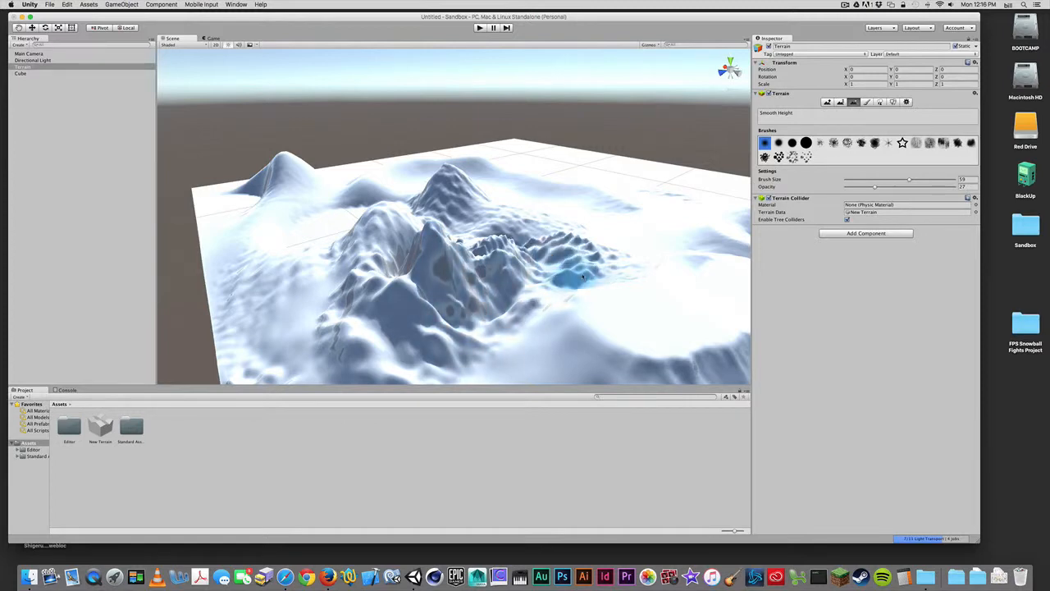
pyautogui.moveTo(581, 276)
pyautogui.mouseDown()
pyautogui.moveTo(501, 258)
pyautogui.moveTo(502, 269)
pyautogui.moveTo(537, 230)
pyautogui.moveTo(507, 220)
pyautogui.moveTo(471, 228)
pyautogui.moveTo(436, 205)
pyautogui.moveTo(516, 262)
pyautogui.mouseUp()
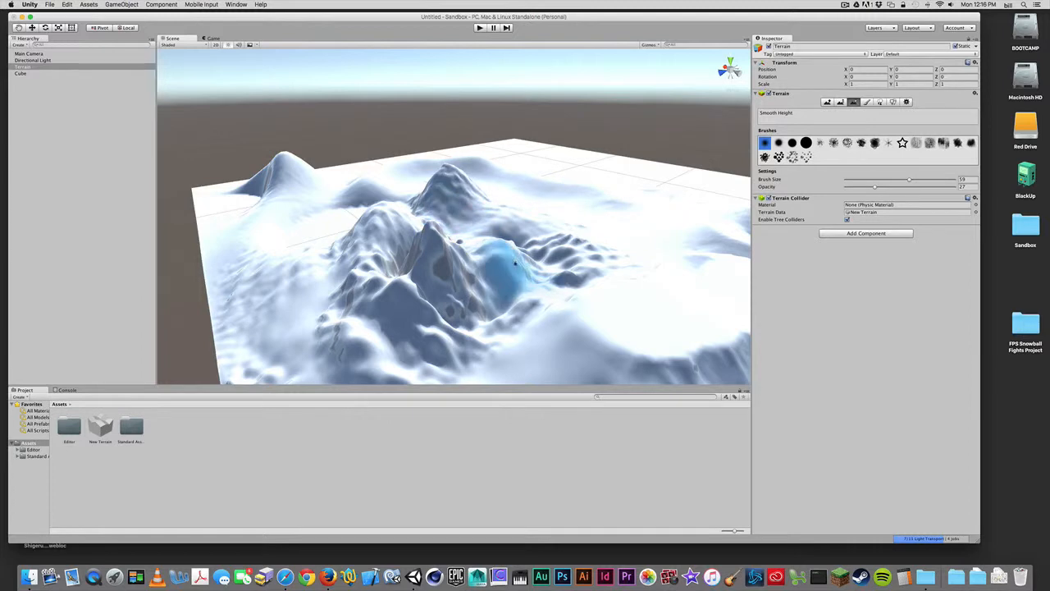
# Switch to Paint Texture and start adding a terrain texture, moving the Add Terrain Texture dialog further into view
pyautogui.click(867, 102)
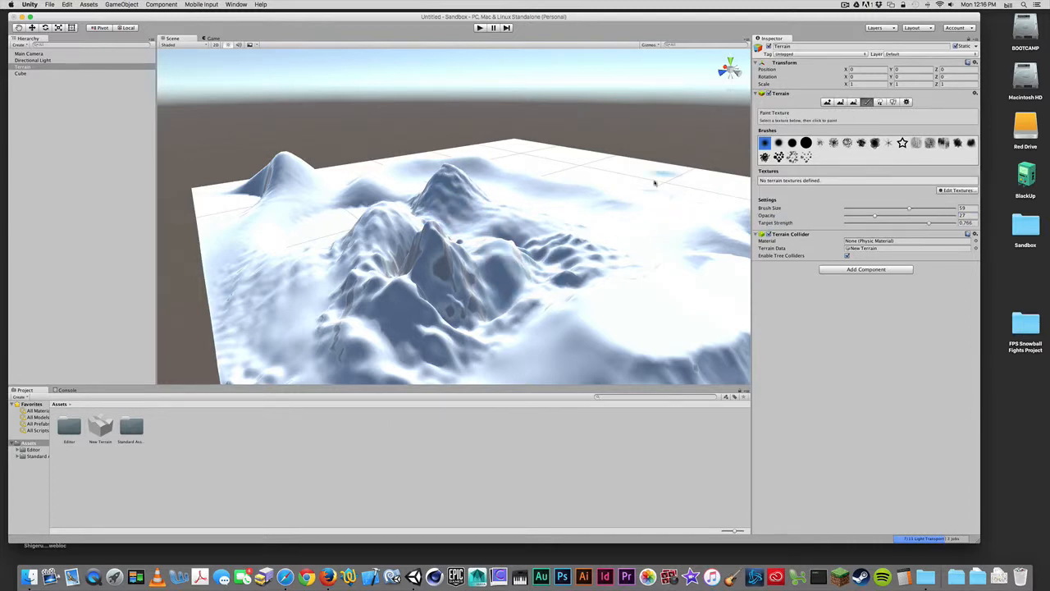
pyautogui.moveTo(494, 262)
pyautogui.keyDown('alt'); pyautogui.mouseDown()
pyautogui.moveTo(514, 274)
pyautogui.moveTo(517, 254)
pyautogui.mouseUp(); pyautogui.keyUp('alt')
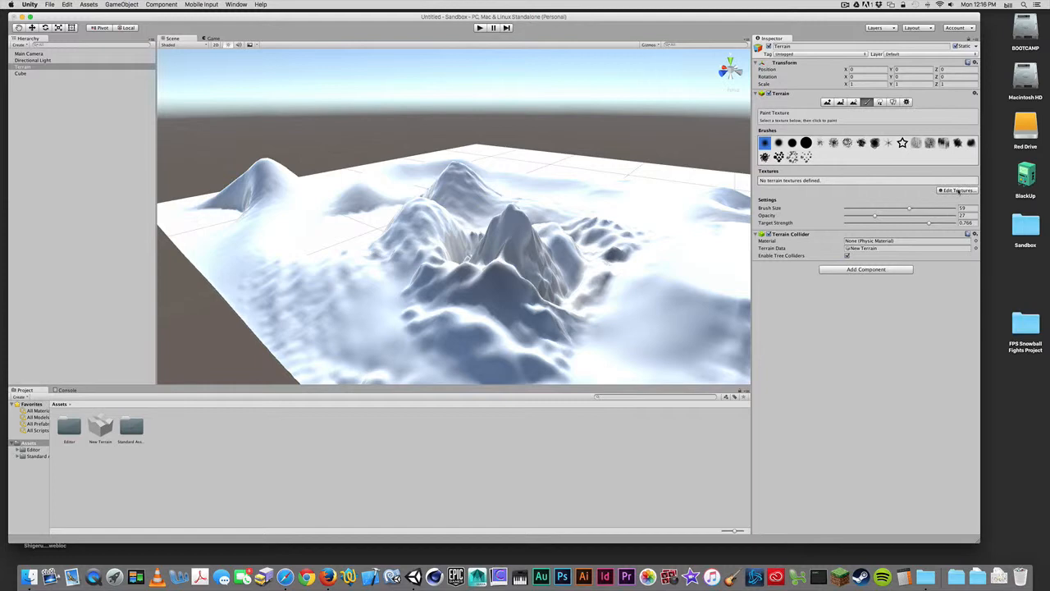
pyautogui.click(958, 191)
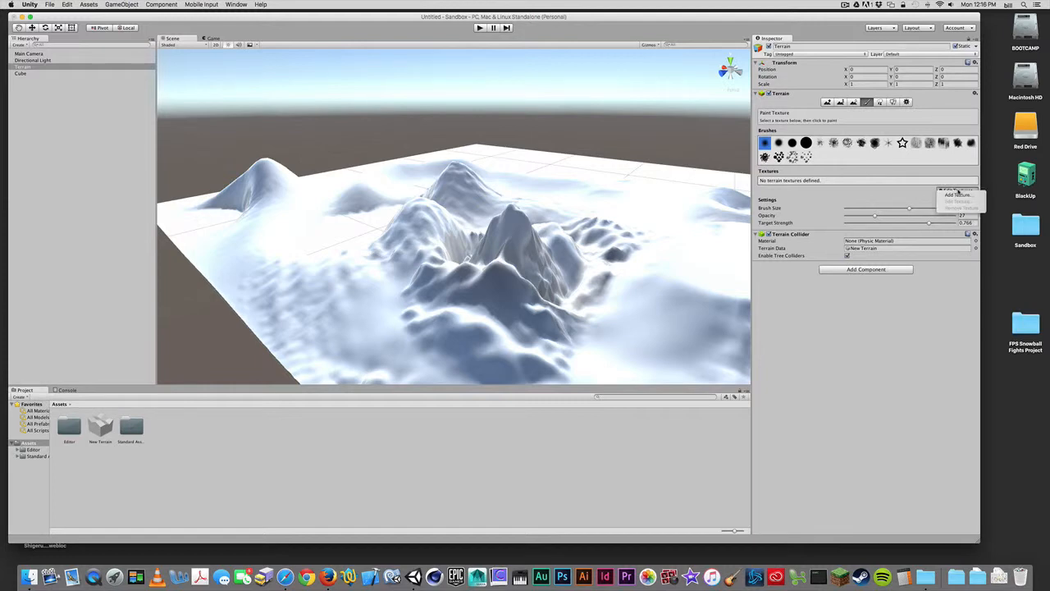
pyautogui.click(957, 195)
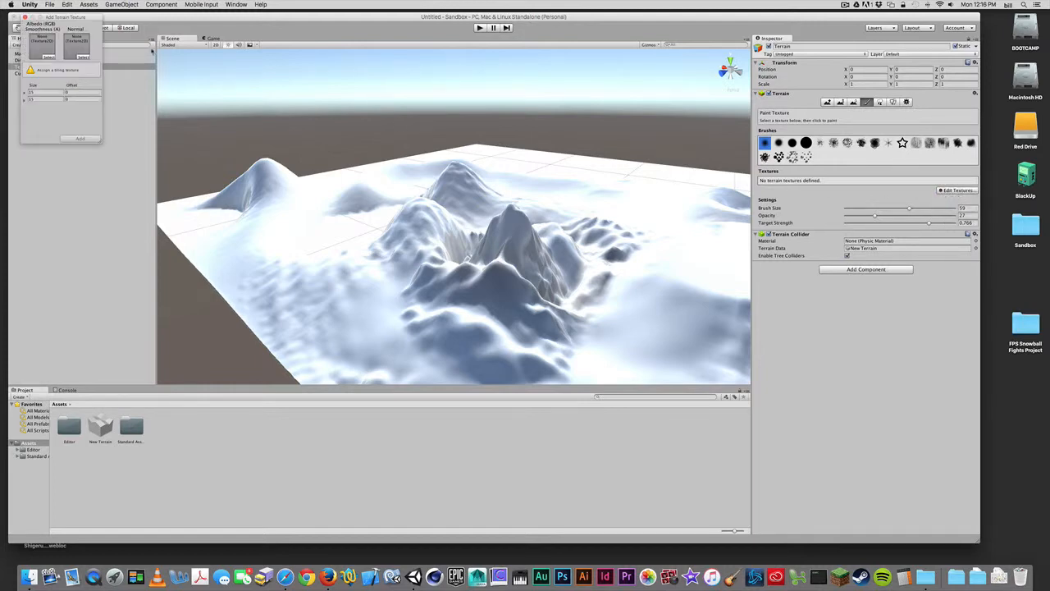
pyautogui.moveTo(80, 15); pyautogui.dragTo(173, 39)
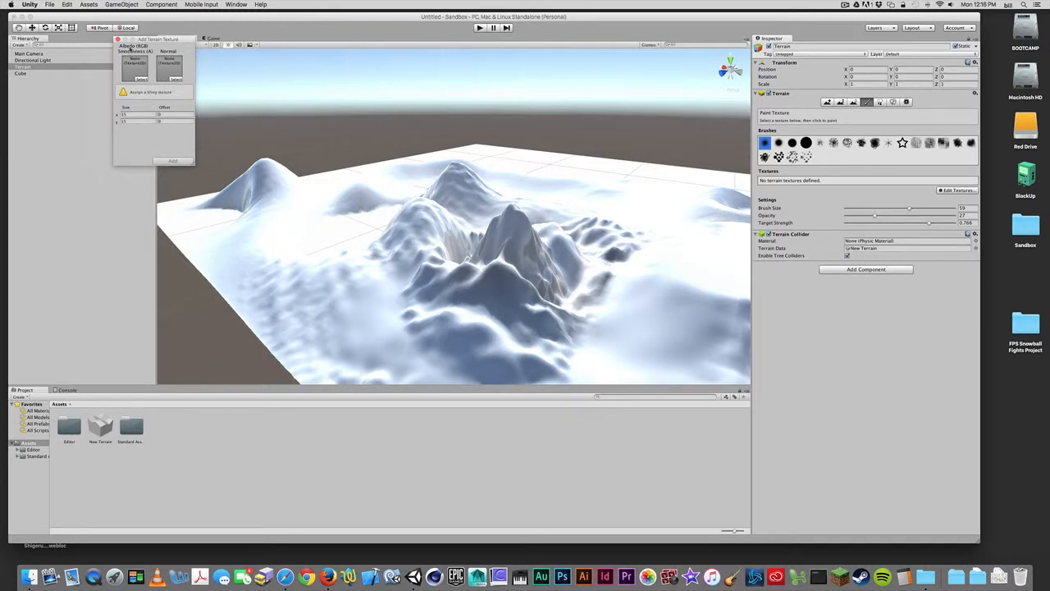
# Pick the SandAlbedo surface texture as the albedo and add it as the terrain's base texture
pyautogui.click(141, 79)
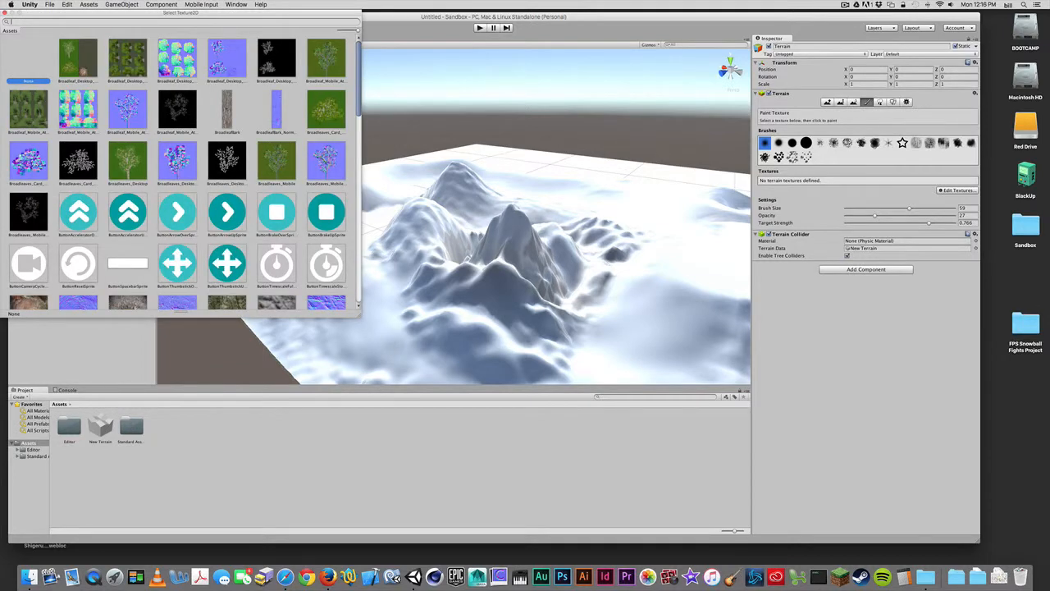
pyautogui.scroll(-1, 222, 161)
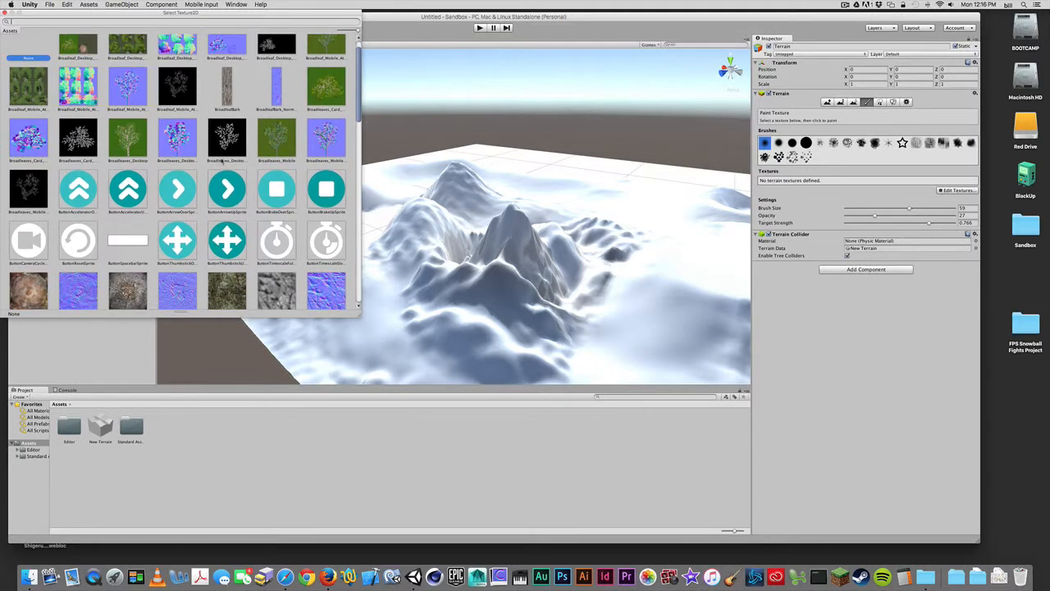
pyautogui.scroll(-2, 222, 161)
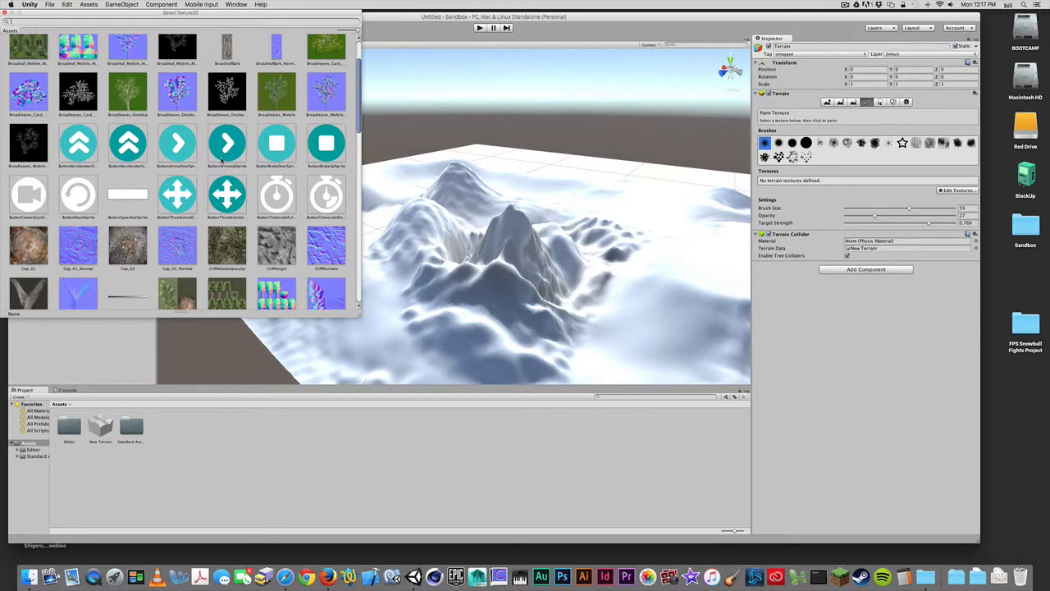
pyautogui.scroll(-1, 221, 161)
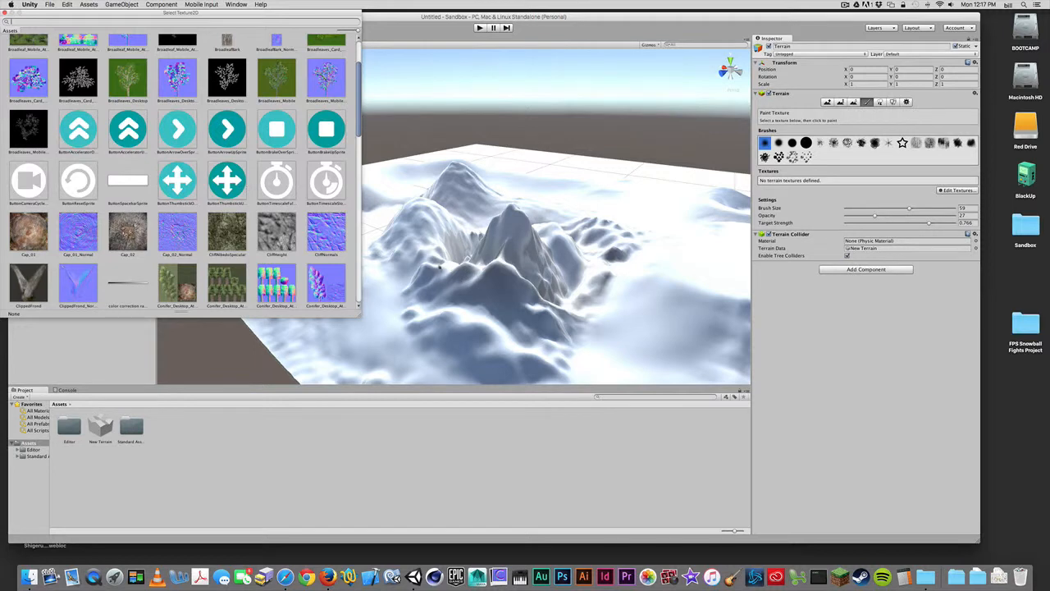
pyautogui.scroll(-1, 207, 220)
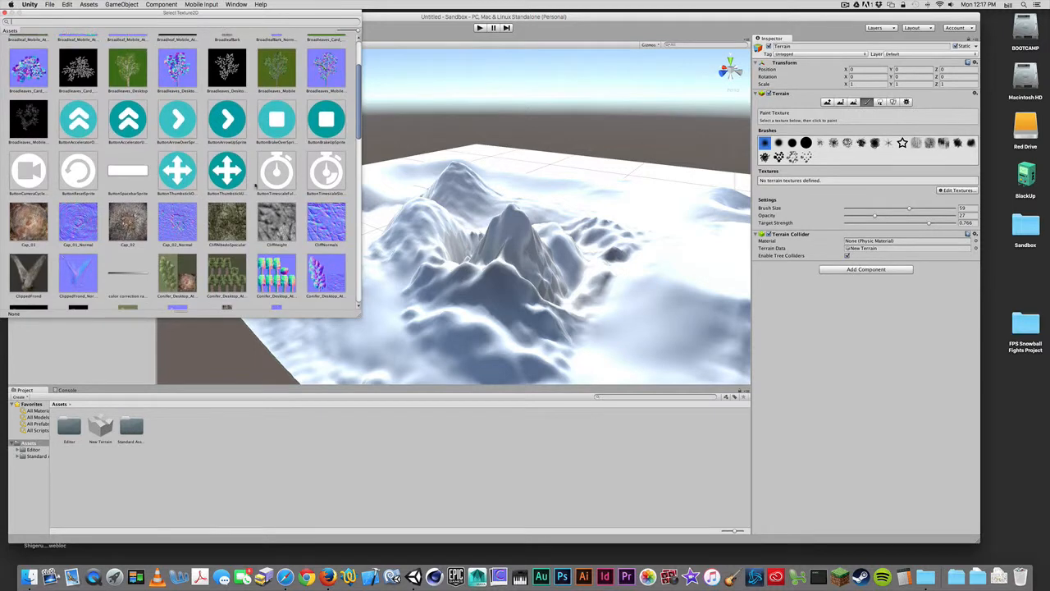
pyautogui.scroll(-2, 243, 247)
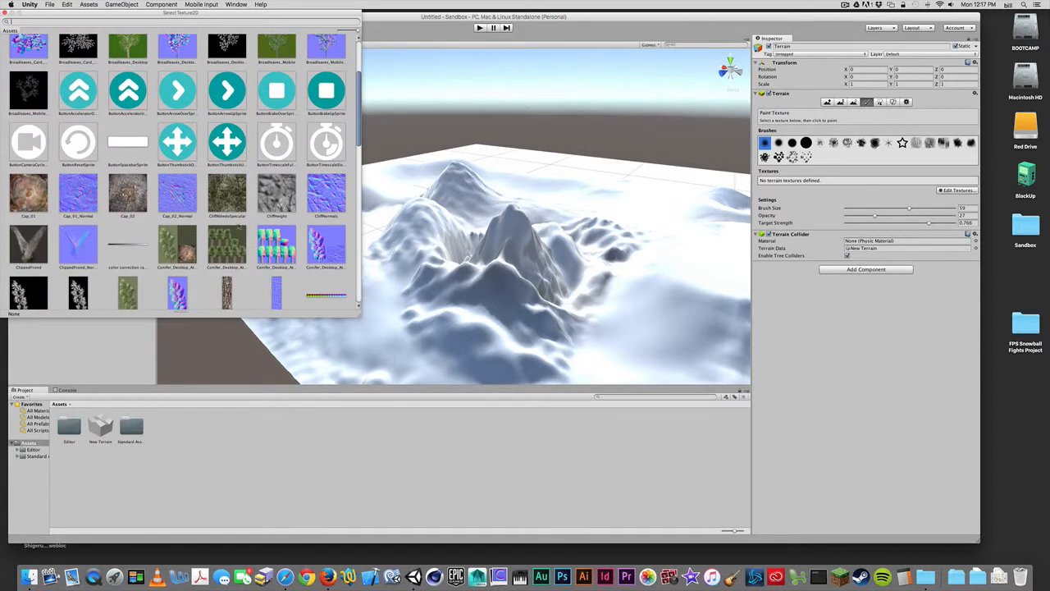
pyautogui.scroll(4, 226, 193)
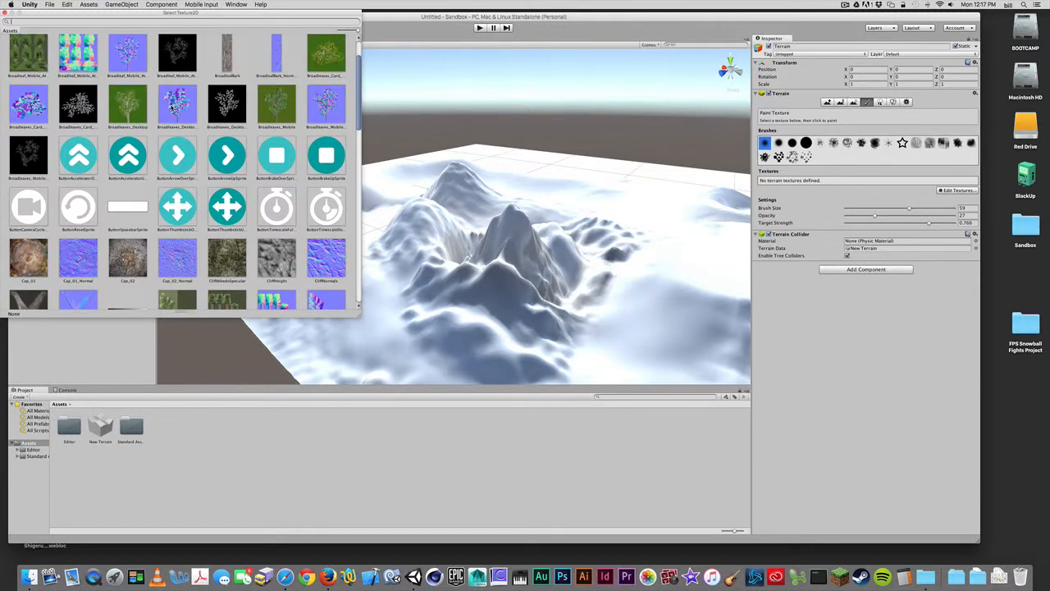
pyautogui.scroll(-4, 213, 154)
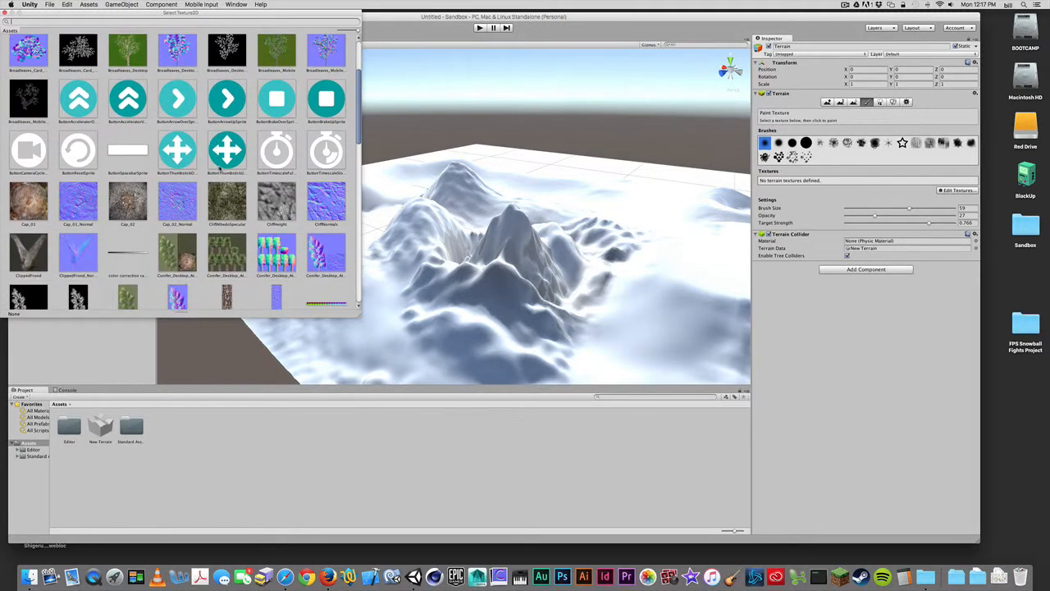
pyautogui.scroll(-3, 245, 219)
pyautogui.scroll(-1, 138, 239)
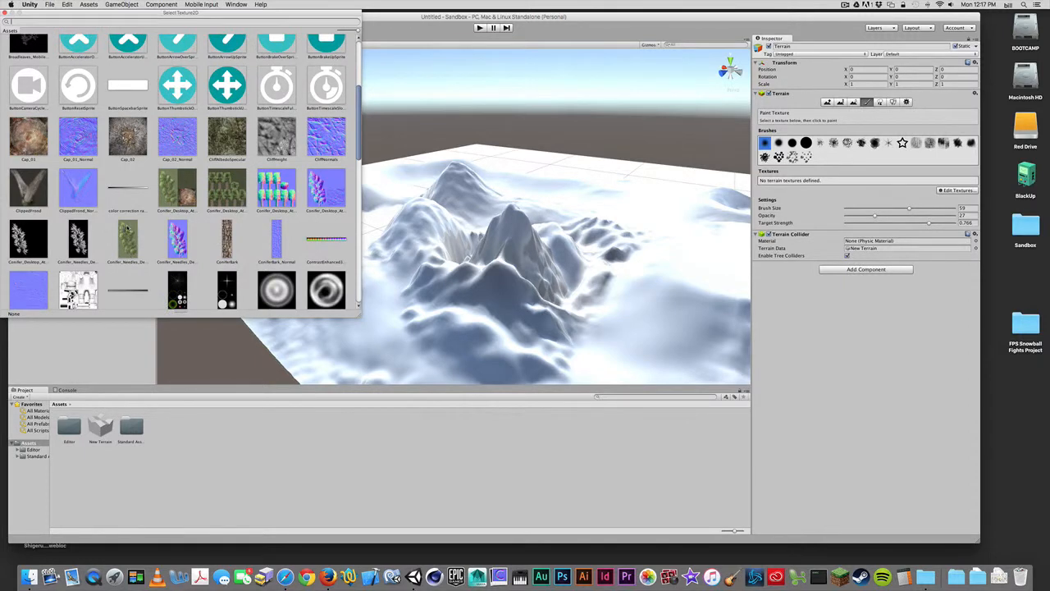
pyautogui.scroll(-7, 136, 245)
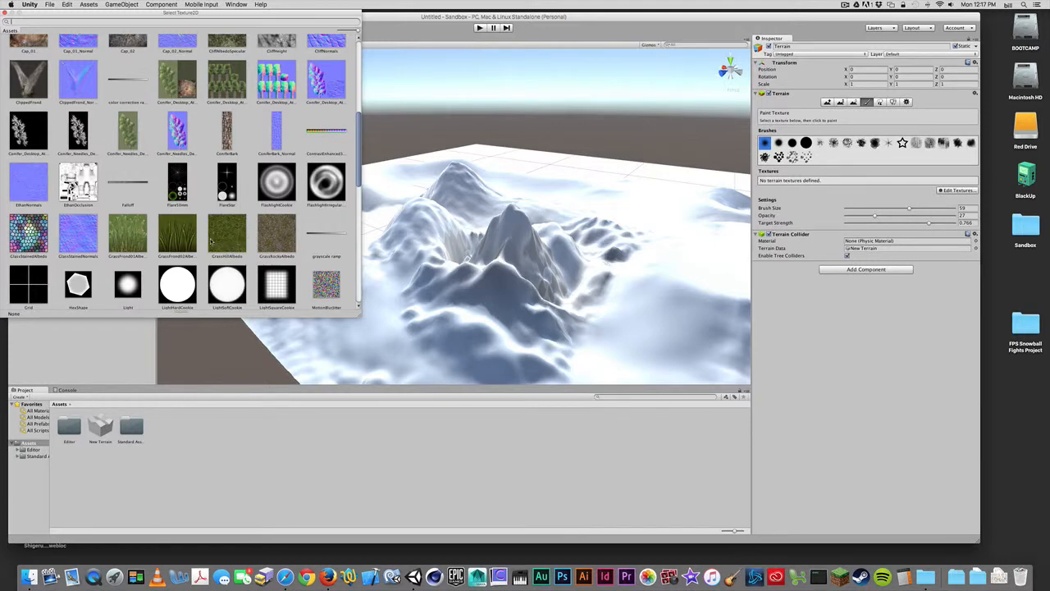
pyautogui.scroll(-1, 238, 253)
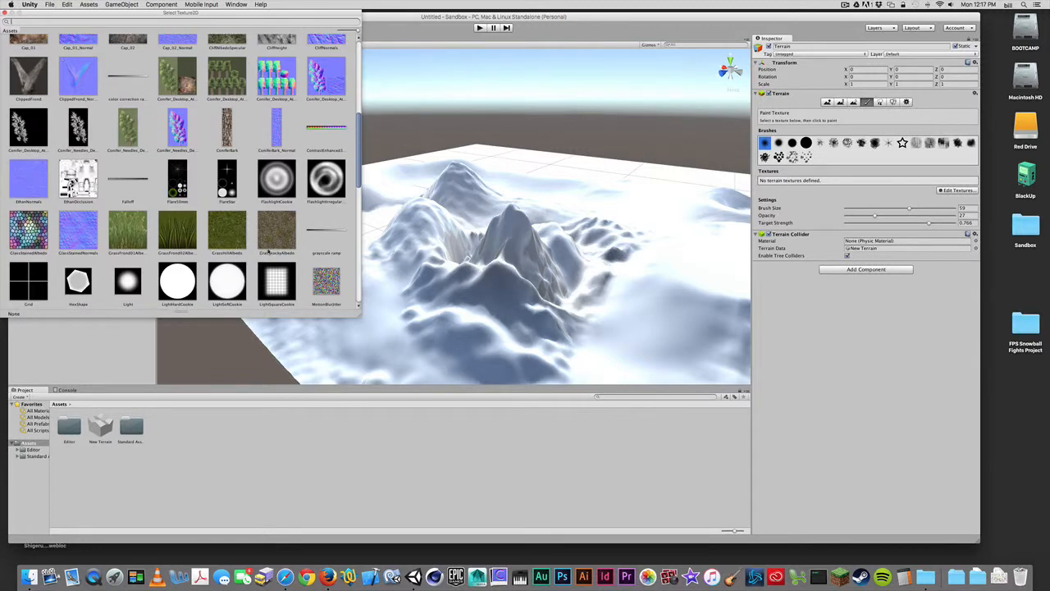
pyautogui.scroll(-1, 272, 243)
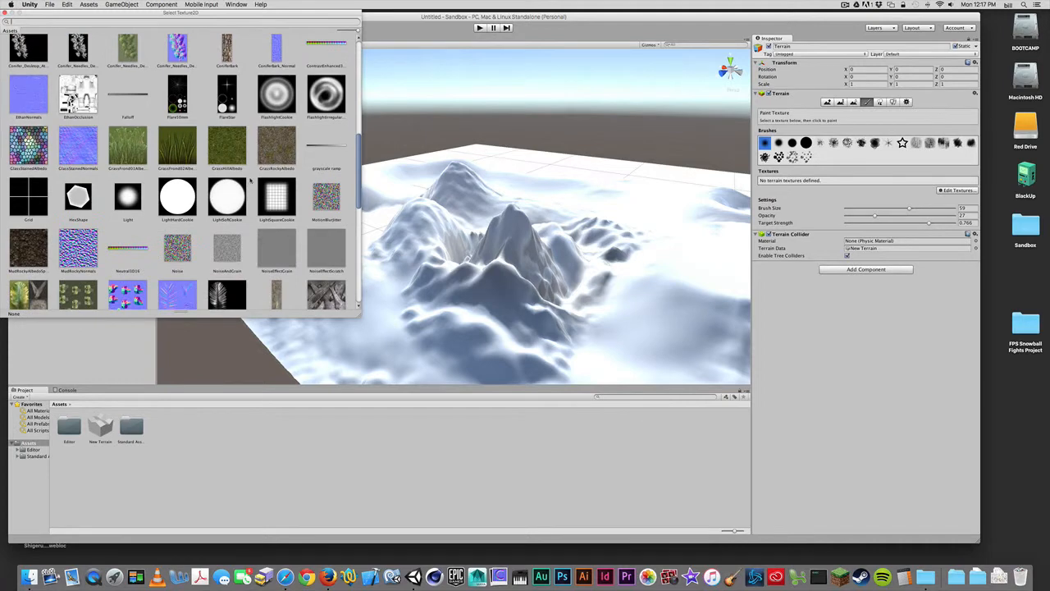
pyautogui.scroll(-5, 244, 186)
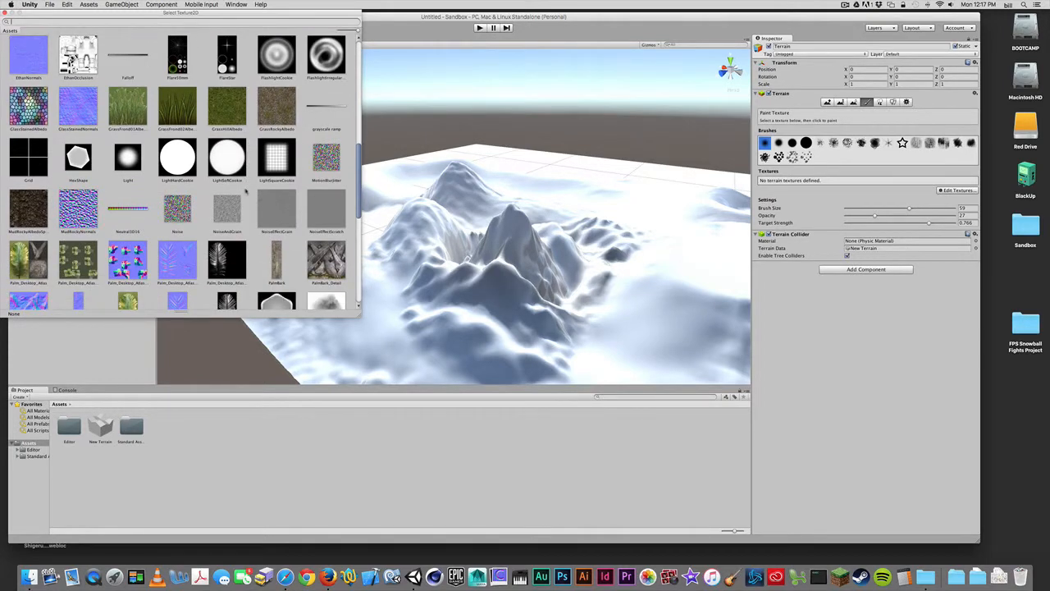
pyautogui.scroll(-3, 244, 190)
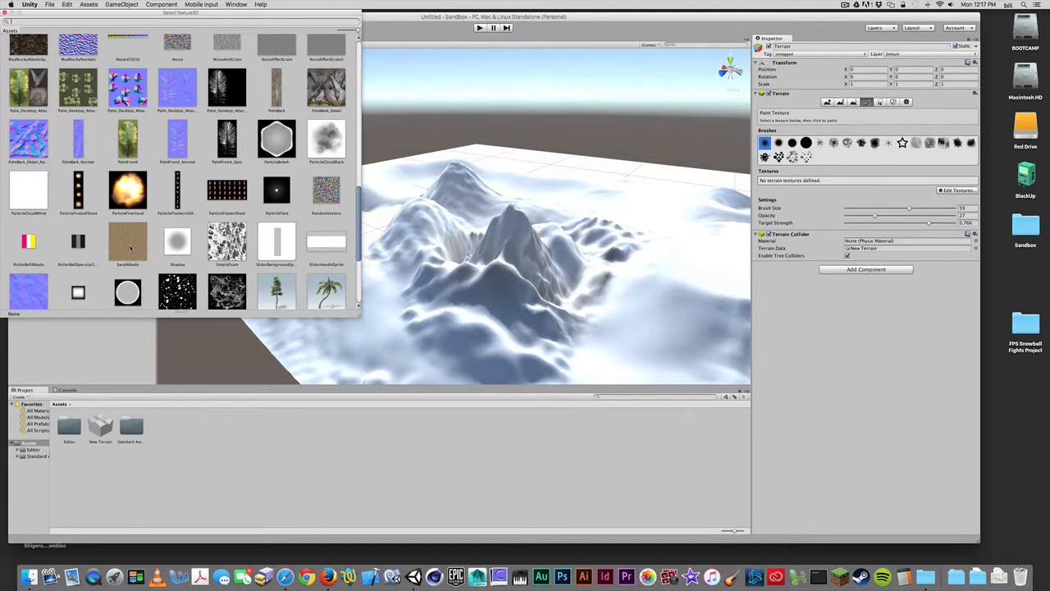
pyautogui.click(130, 247)
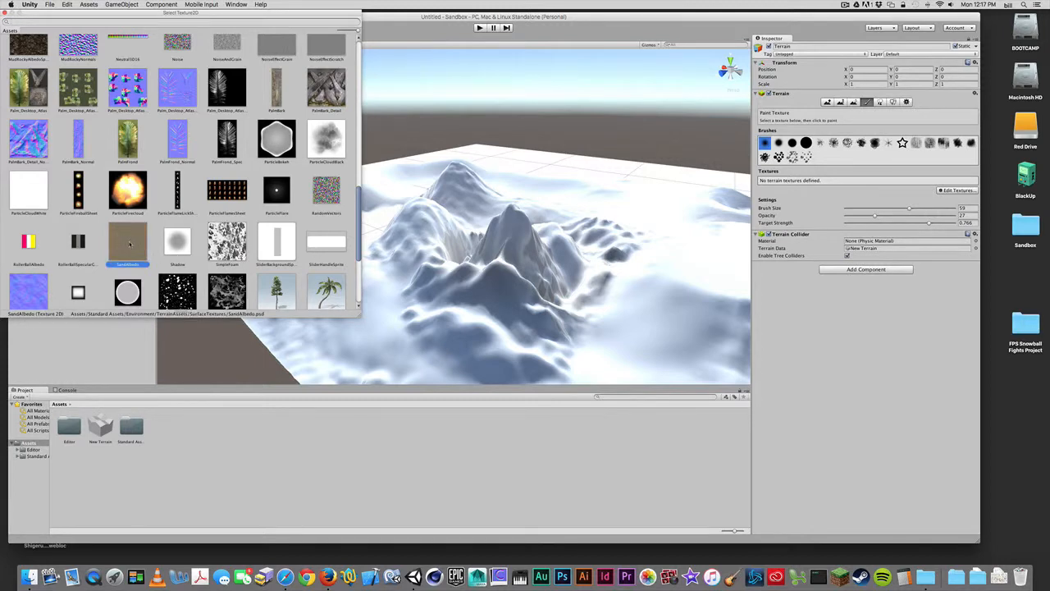
pyautogui.doubleClick(129, 243)
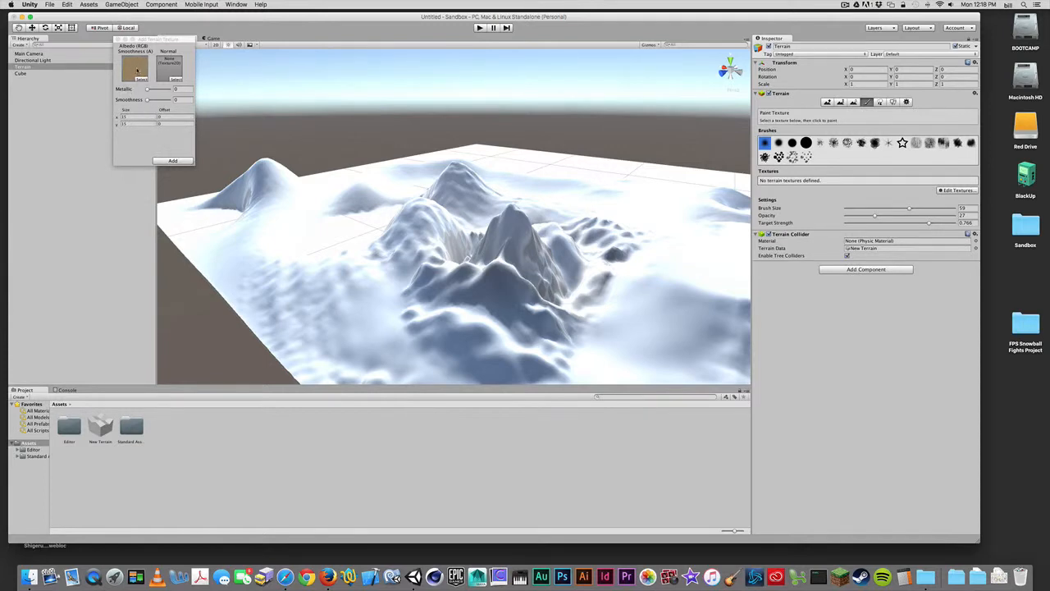
pyautogui.click(173, 161)
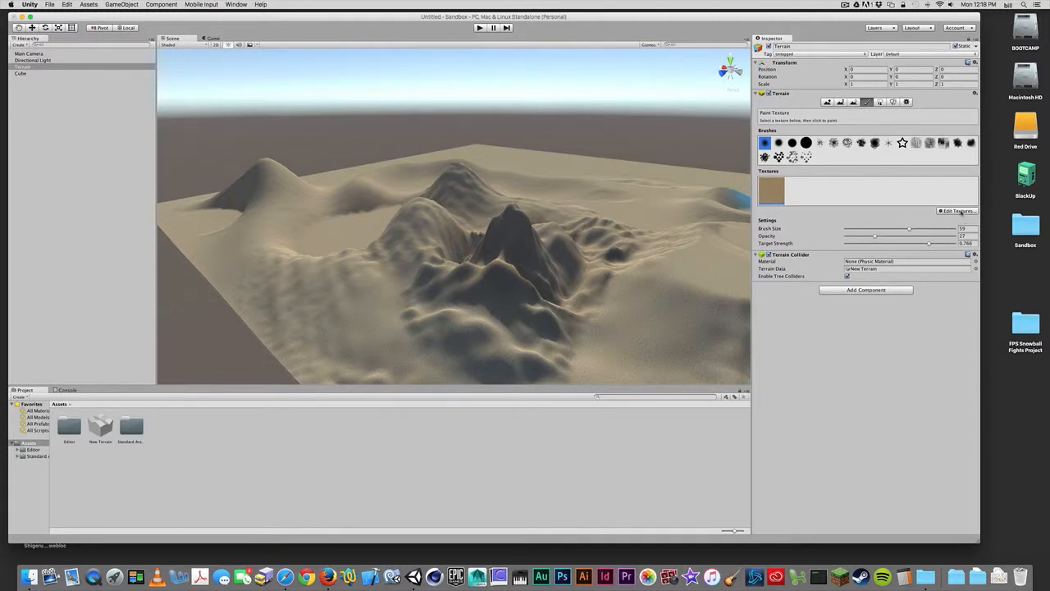
# Add a second terrain texture using GrassHillAlbedo as its albedo
pyautogui.click(960, 211)
pyautogui.click(959, 215)
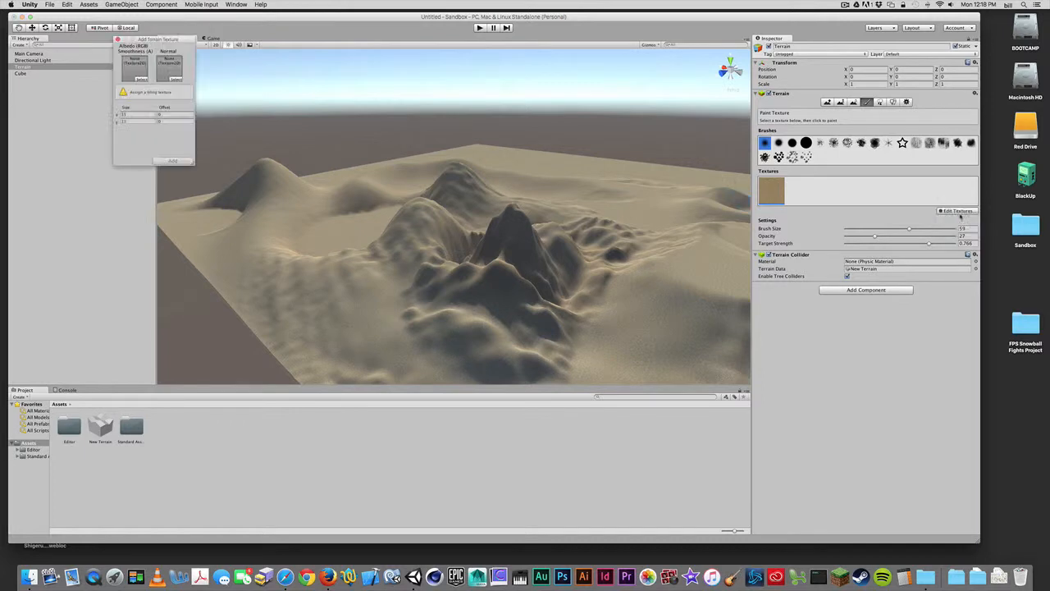
pyautogui.click(142, 79)
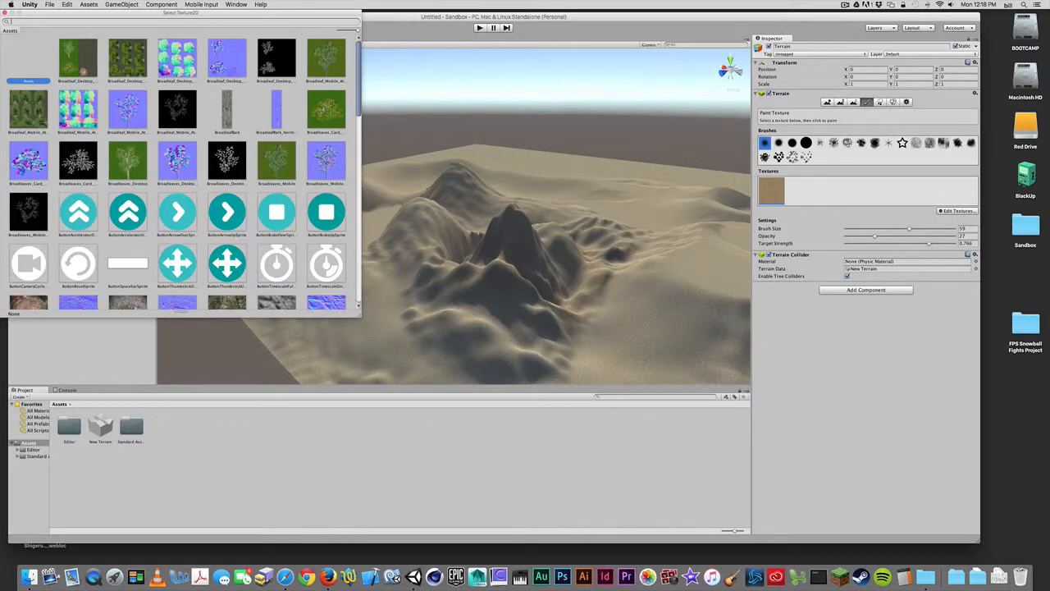
pyautogui.scroll(-10, 237, 211)
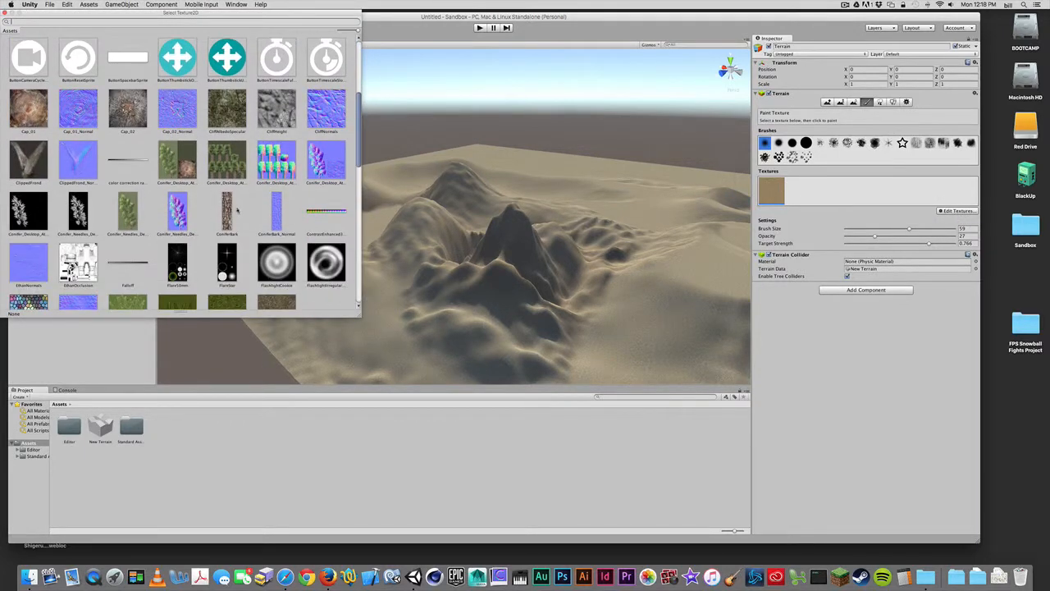
pyautogui.scroll(-3, 237, 206)
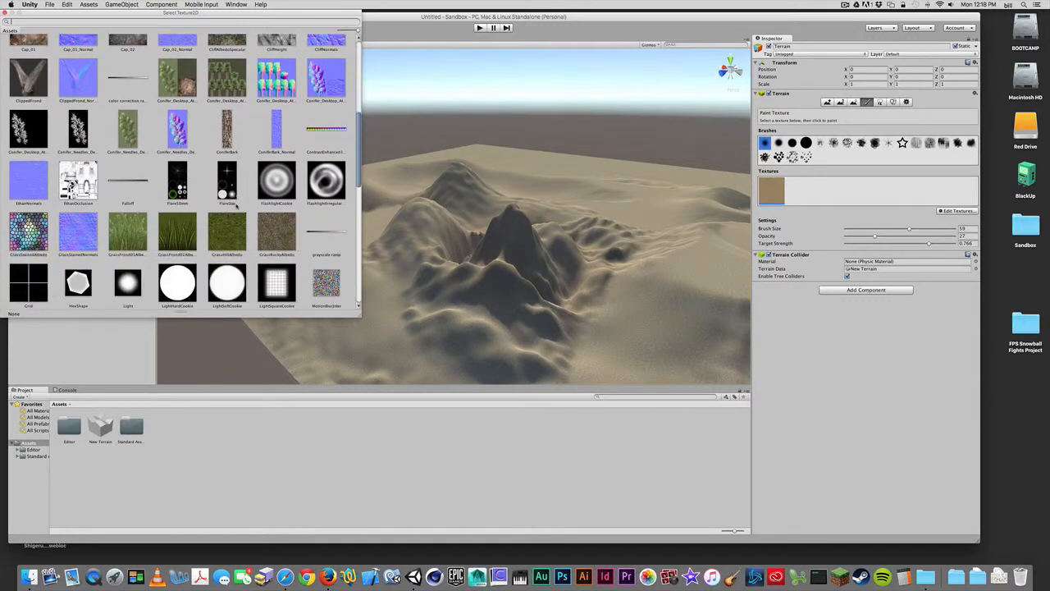
pyautogui.click(223, 238)
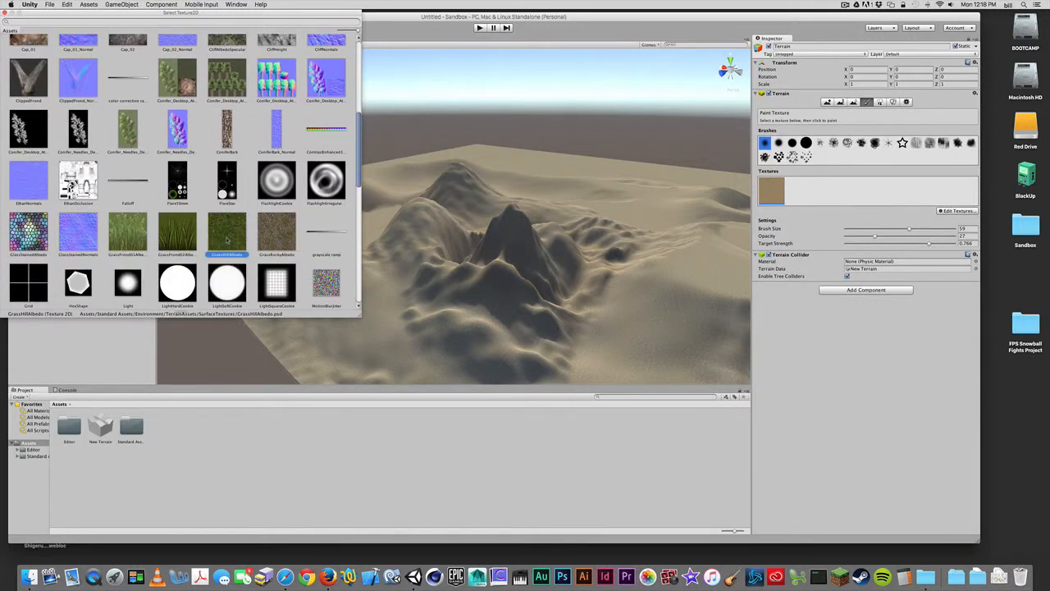
pyautogui.doubleClick(227, 239)
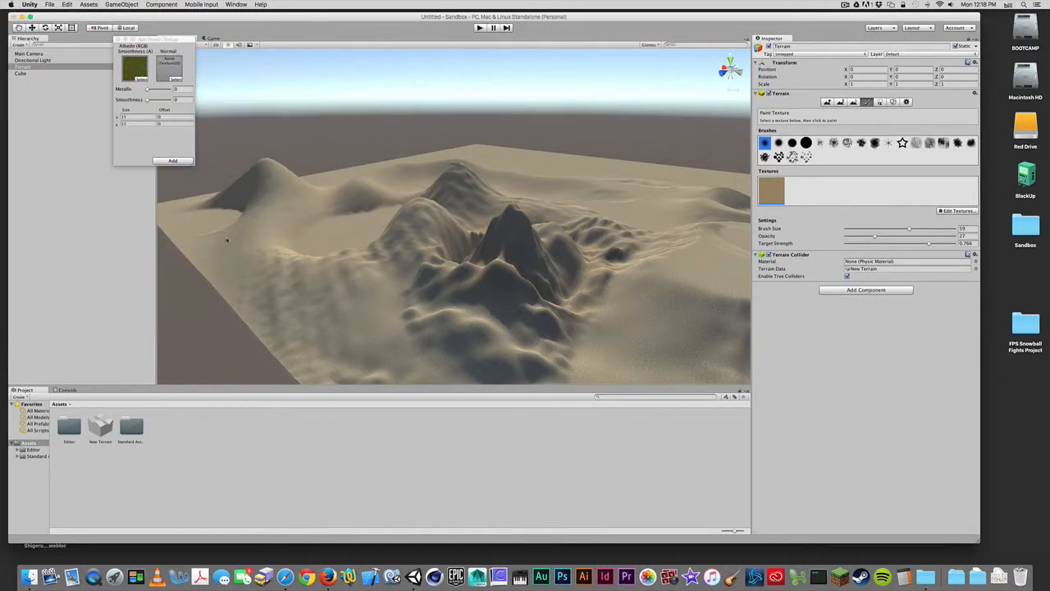
pyautogui.click(172, 161)
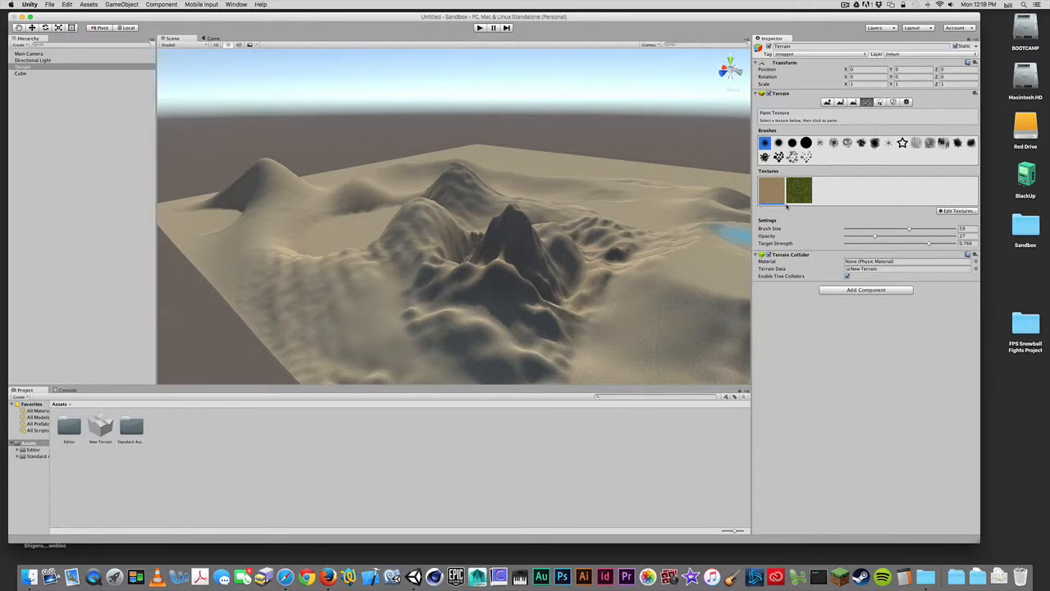
# Paint the grass texture over the central mountains and the ground around them with brush size 41 and opacity 41
pyautogui.click(799, 192)
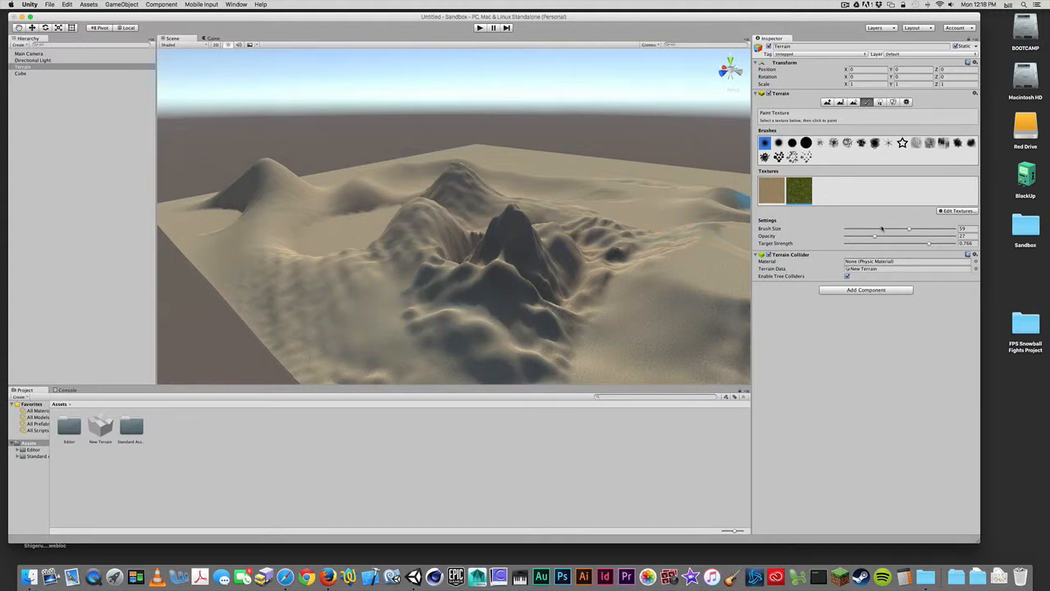
pyautogui.moveTo(896, 230); pyautogui.dragTo(889, 237)
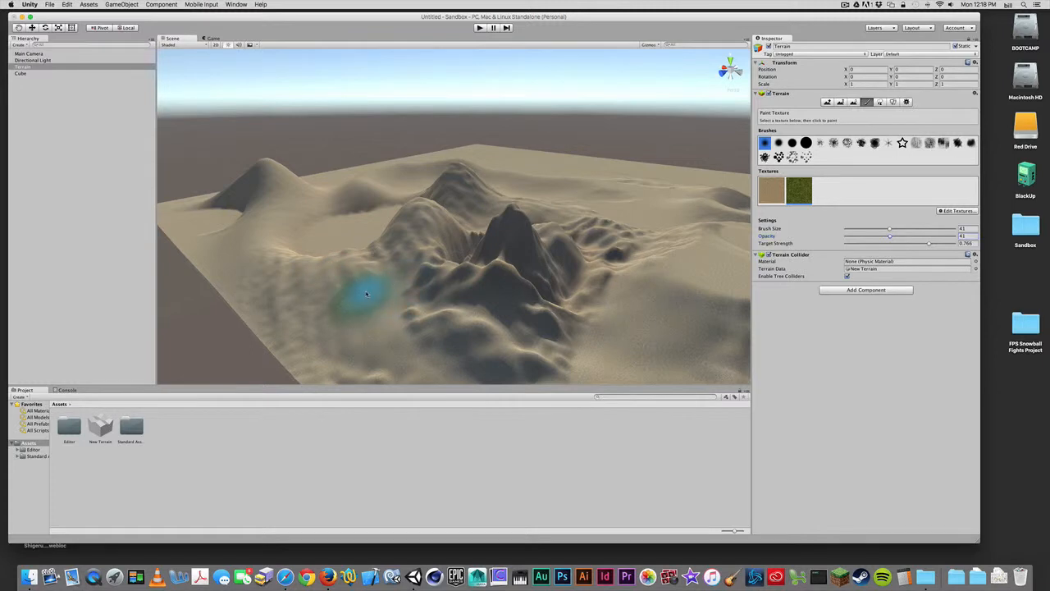
pyautogui.moveTo(367, 294)
pyautogui.mouseDown()
pyautogui.moveTo(492, 352)
pyautogui.moveTo(544, 301)
pyautogui.moveTo(629, 290)
pyautogui.moveTo(615, 251)
pyautogui.moveTo(632, 234)
pyautogui.moveTo(621, 228)
pyautogui.moveTo(552, 271)
pyautogui.moveTo(412, 241)
pyautogui.moveTo(340, 300)
pyautogui.moveTo(494, 279)
pyautogui.mouseUp()
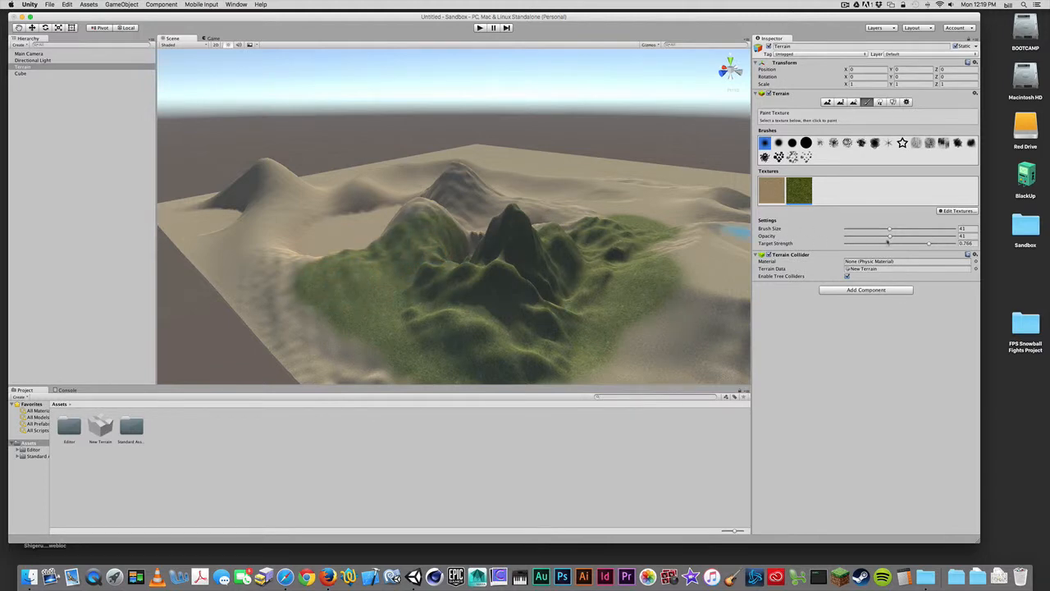
# Extend the grass towards the far-left hill with softer strokes, first at opacity 16 and finally at opacity 2
pyautogui.moveTo(891, 238); pyautogui.dragTo(864, 239)
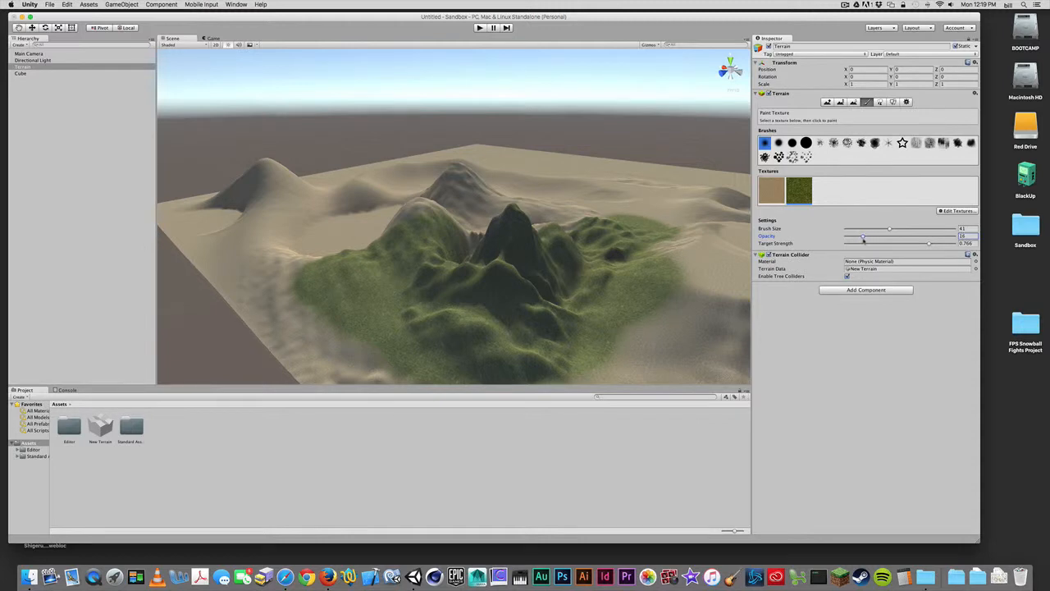
pyautogui.moveTo(340, 300)
pyautogui.mouseDown()
pyautogui.moveTo(288, 293)
pyautogui.moveTo(315, 268)
pyautogui.mouseUp()
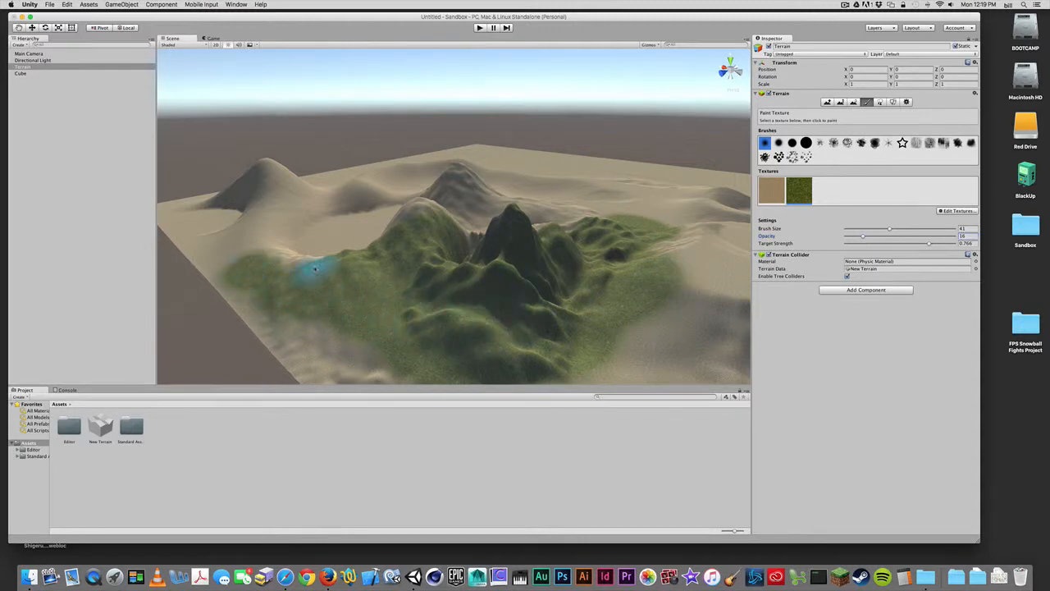
pyautogui.moveTo(852, 238); pyautogui.dragTo(848, 238)
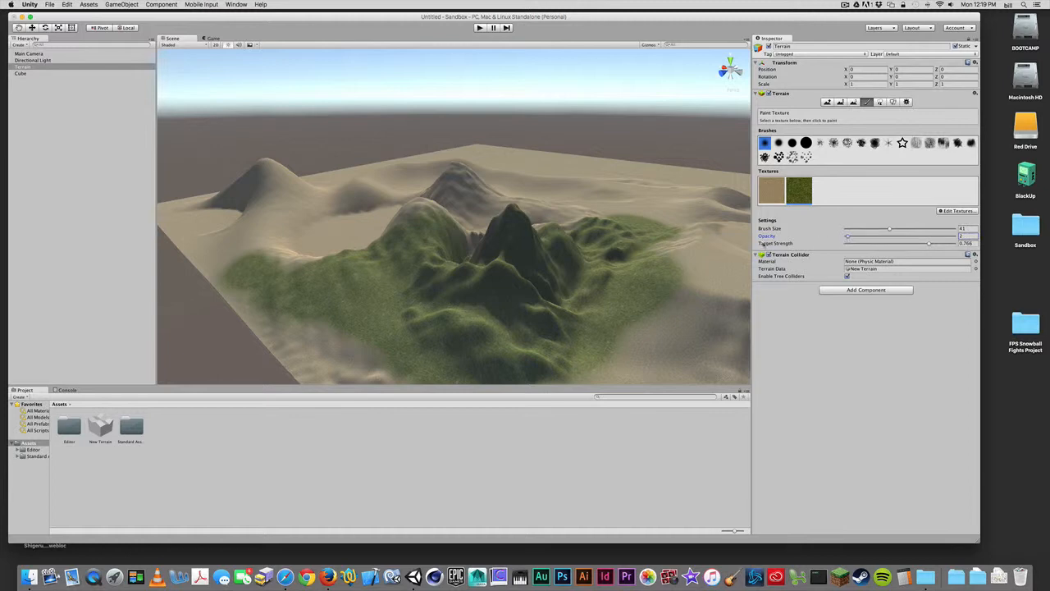
pyautogui.moveTo(257, 234)
pyautogui.mouseDown()
pyautogui.moveTo(284, 247)
pyautogui.moveTo(320, 239)
pyautogui.moveTo(250, 219)
pyautogui.moveTo(275, 227)
pyautogui.moveTo(283, 203)
pyautogui.moveTo(374, 192)
pyautogui.moveTo(300, 200)
pyautogui.moveTo(265, 235)
pyautogui.moveTo(264, 255)
pyautogui.moveTo(298, 267)
pyautogui.moveTo(265, 248)
pyautogui.moveTo(223, 256)
pyautogui.moveTo(232, 257)
pyautogui.mouseUp()
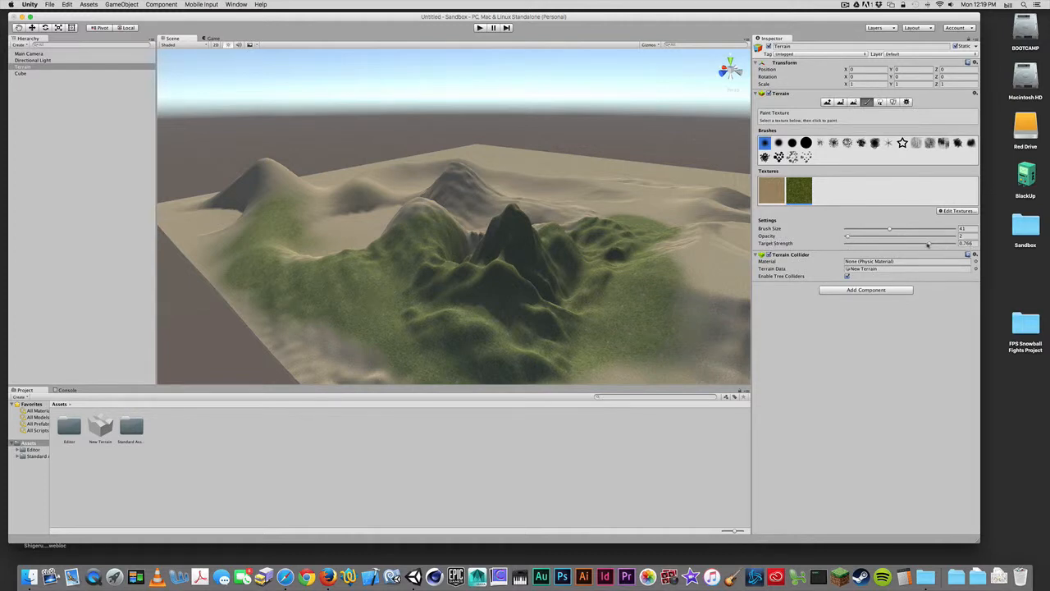
# Set target strength to 1 and opacity to 100, and paint a solid grass patch on the slope right of the mountains
pyautogui.moveTo(929, 246); pyautogui.dragTo(963, 246)
pyautogui.moveTo(847, 237); pyautogui.dragTo(967, 242)
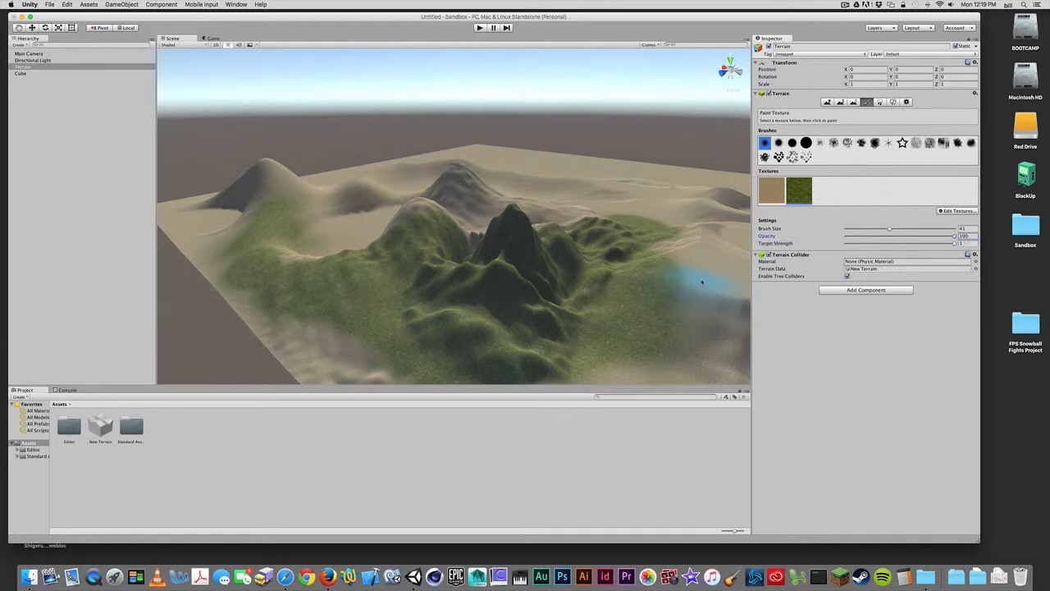
pyautogui.moveTo(701, 283)
pyautogui.mouseDown()
pyautogui.moveTo(693, 279)
pyautogui.moveTo(698, 300)
pyautogui.moveTo(694, 265)
pyautogui.mouseUp()
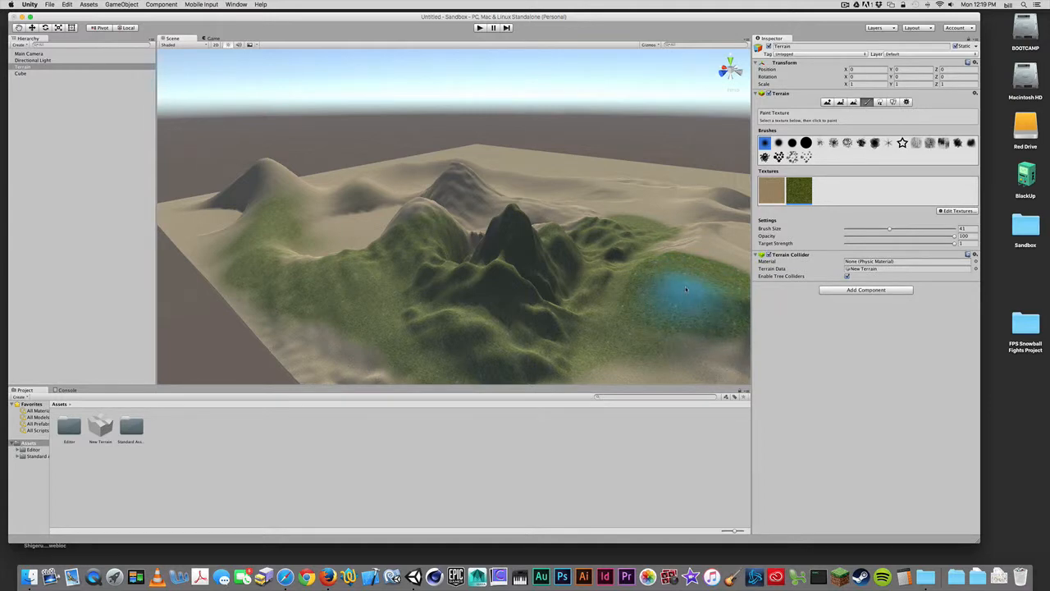
# Paint more grass on the slope right of the mountains, first at target strength 0.531, finally at target strength 0.936 and opacity 63
pyautogui.moveTo(952, 245); pyautogui.dragTo(904, 249)
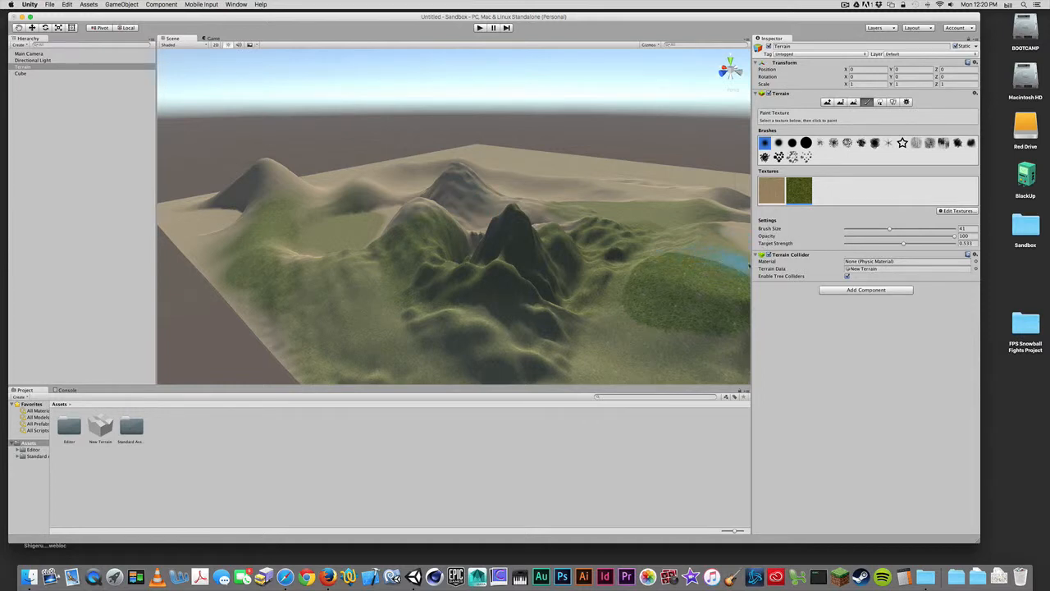
pyautogui.moveTo(904, 245)
pyautogui.mouseDown()
pyautogui.moveTo(950, 245)
pyautogui.moveTo(916, 238)
pyautogui.mouseUp()
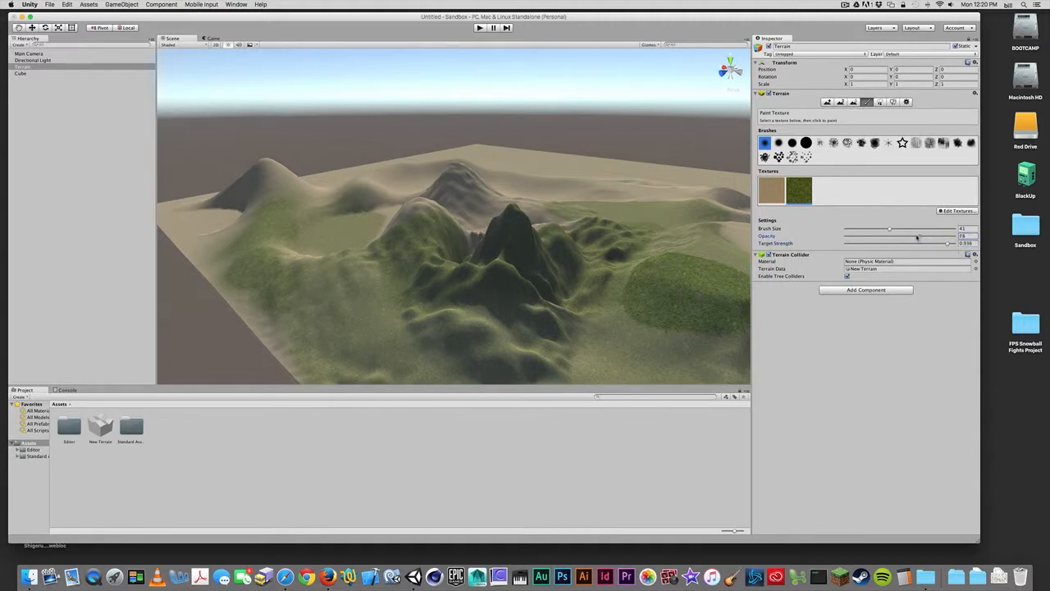
pyautogui.moveTo(680, 222)
pyautogui.mouseDown()
pyautogui.moveTo(692, 213)
pyautogui.moveTo(616, 277)
pyautogui.moveTo(579, 332)
pyautogui.mouseUp()
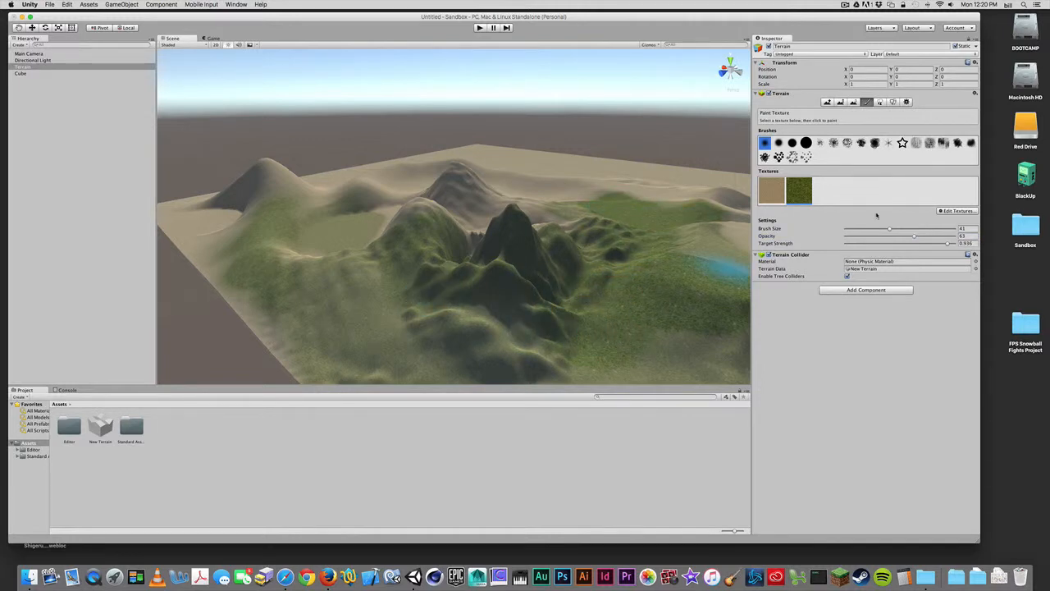
# Add a third terrain texture using CliffAlbedoSpecular as its albedo
pyautogui.click(955, 211)
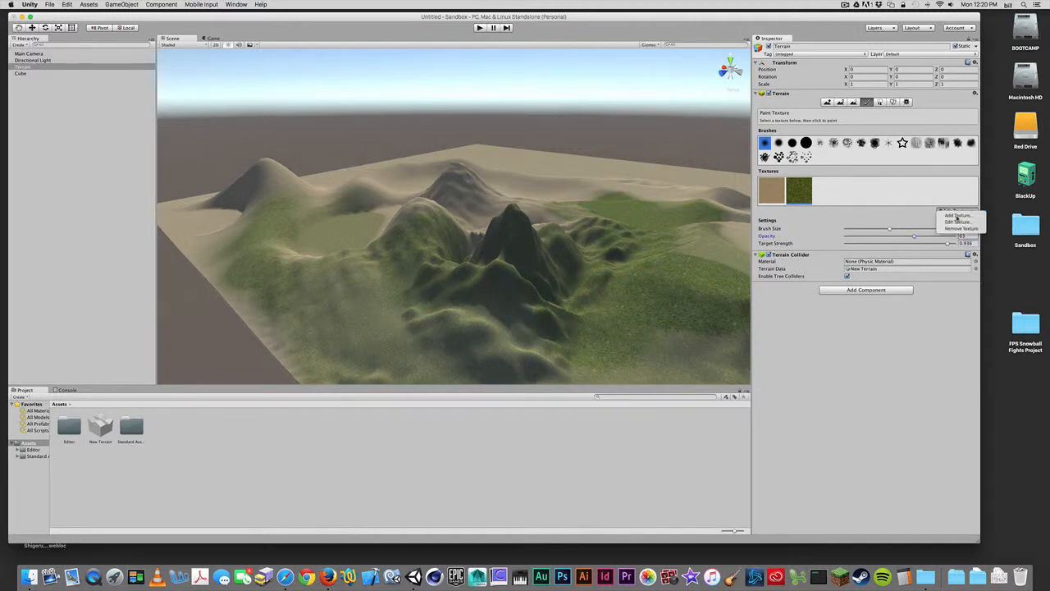
pyautogui.click(954, 216)
pyautogui.click(141, 79)
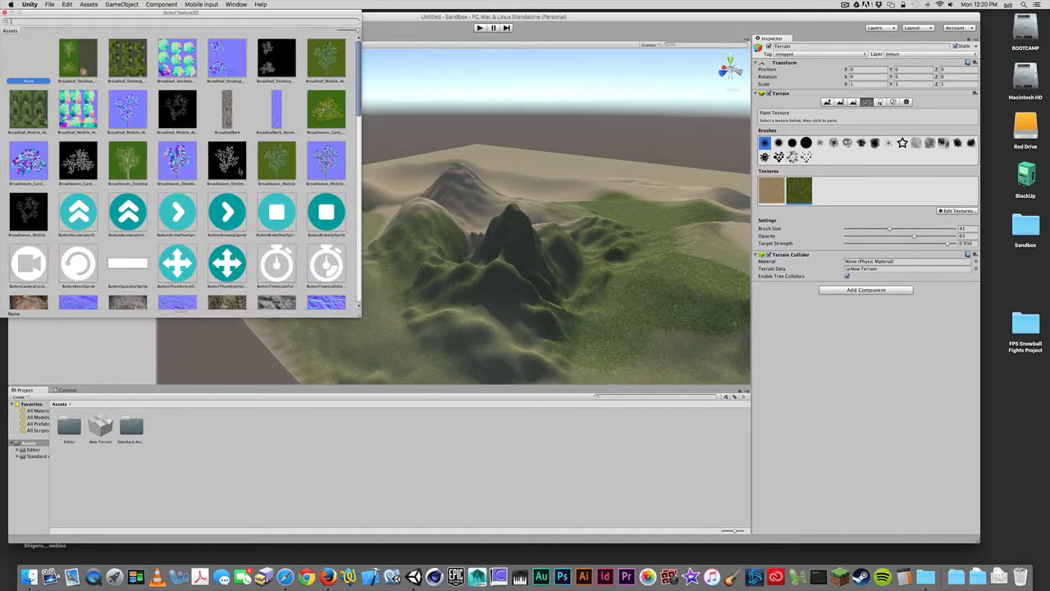
pyautogui.scroll(-5, 264, 186)
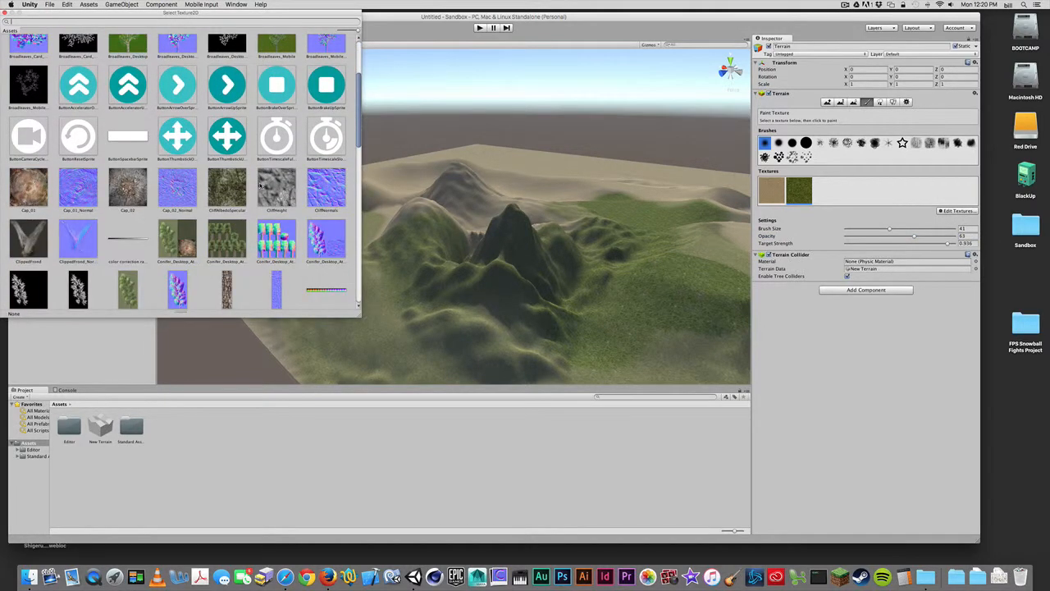
pyautogui.click(226, 188)
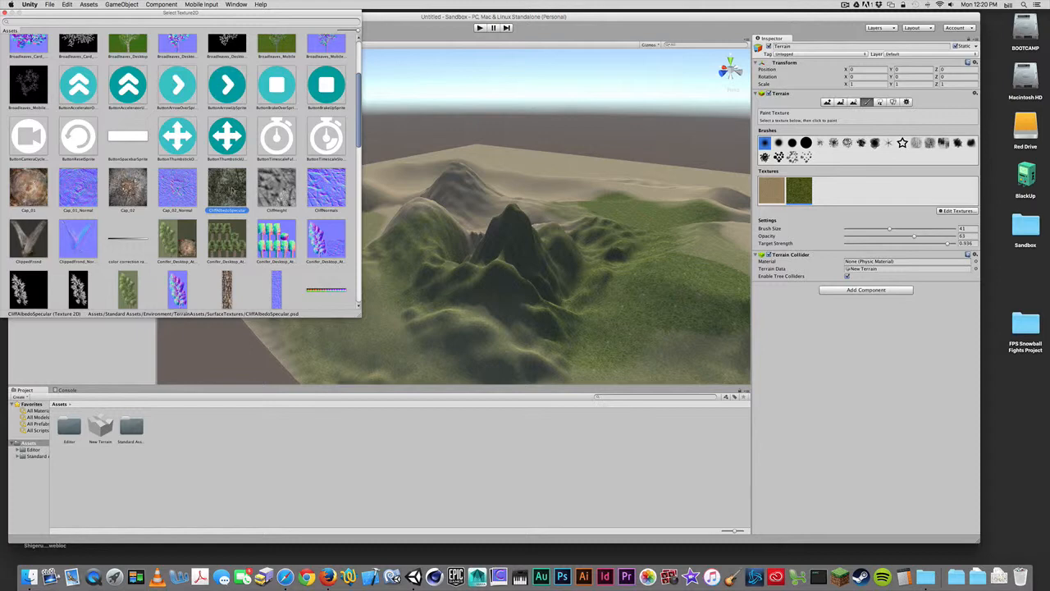
pyautogui.doubleClick(226, 189)
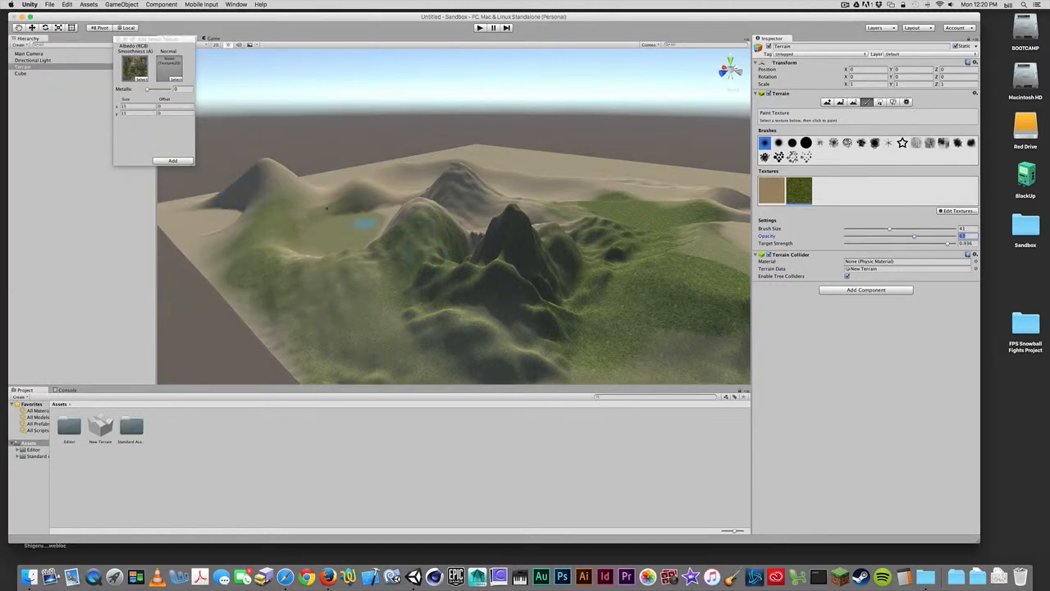
pyautogui.click(174, 156)
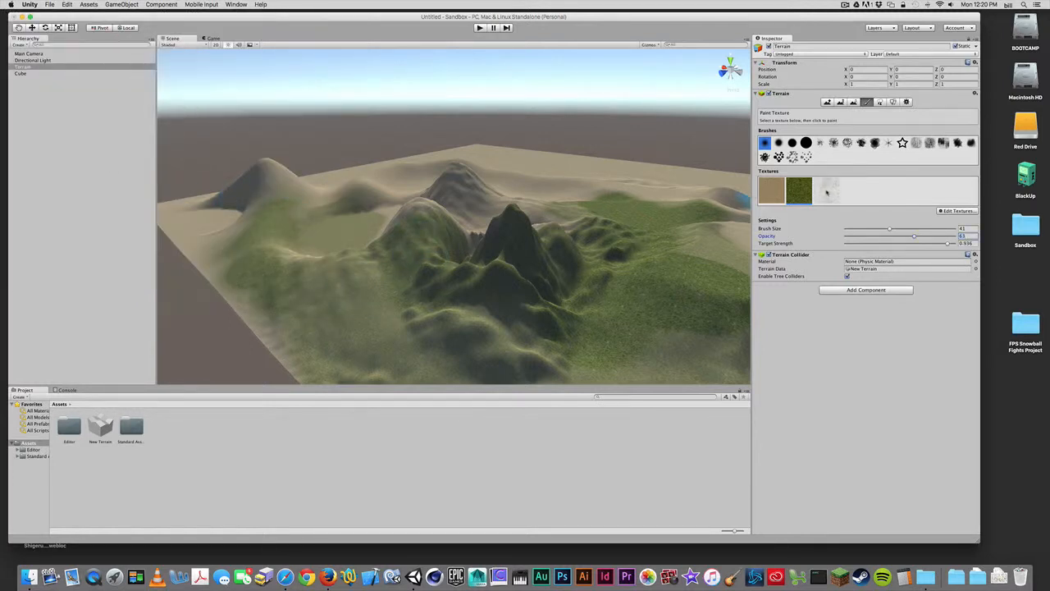
# Paint the cliff texture over the central mountains from several sides, starting at opacity 63 and continuing at opacity 41
pyautogui.click(828, 190)
pyautogui.moveTo(512, 248)
pyautogui.mouseDown()
pyautogui.moveTo(436, 246)
pyautogui.moveTo(484, 279)
pyautogui.moveTo(562, 250)
pyautogui.moveTo(462, 259)
pyautogui.moveTo(504, 296)
pyautogui.mouseUp()
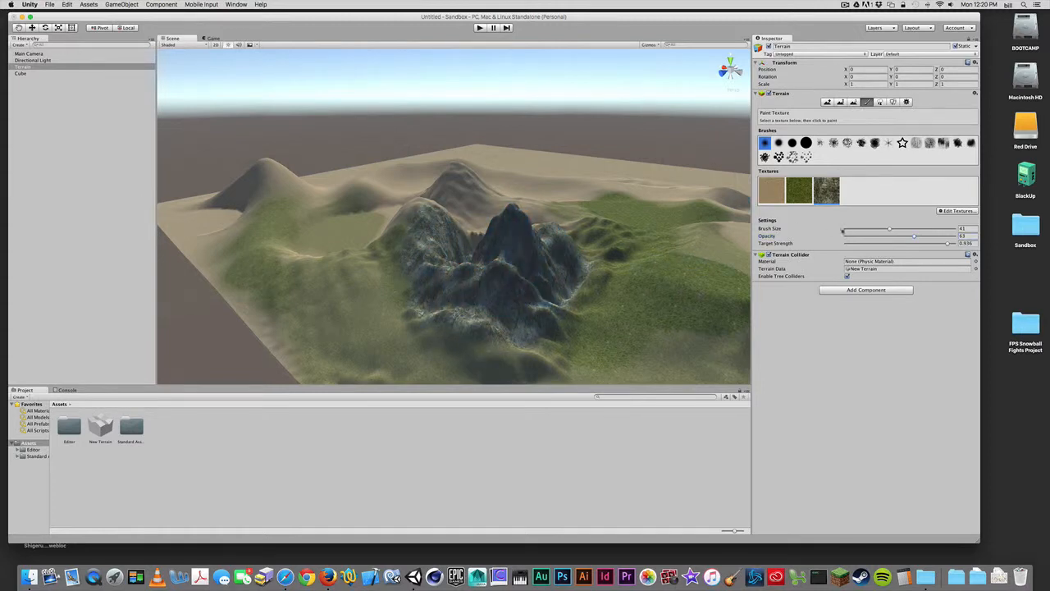
pyautogui.moveTo(909, 235); pyautogui.dragTo(890, 235)
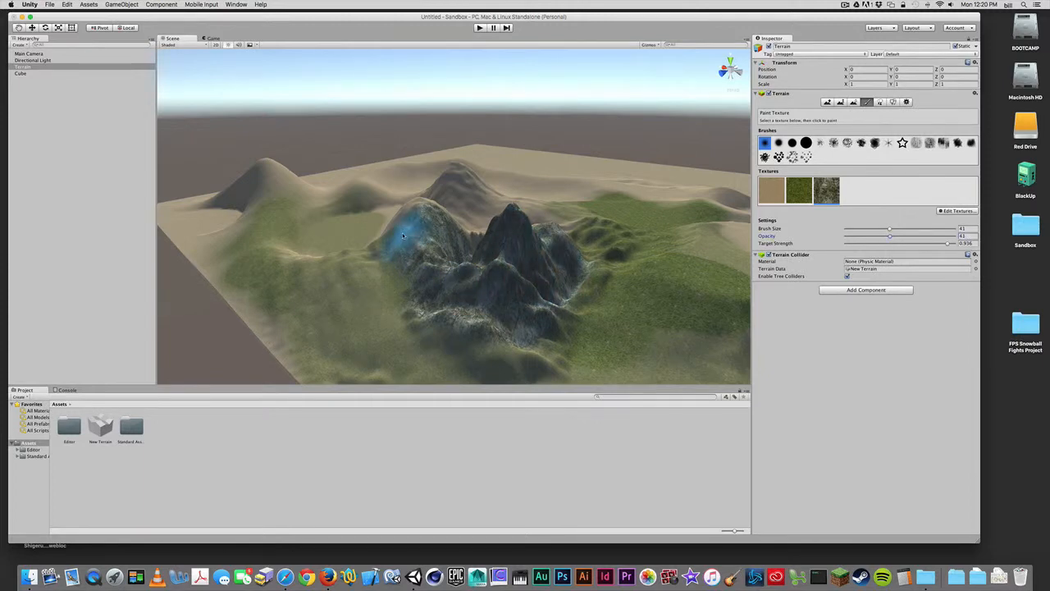
pyautogui.keyDown('alt'); pyautogui.moveTo(411, 241); pyautogui.dragTo(563, 235); pyautogui.keyUp('alt')
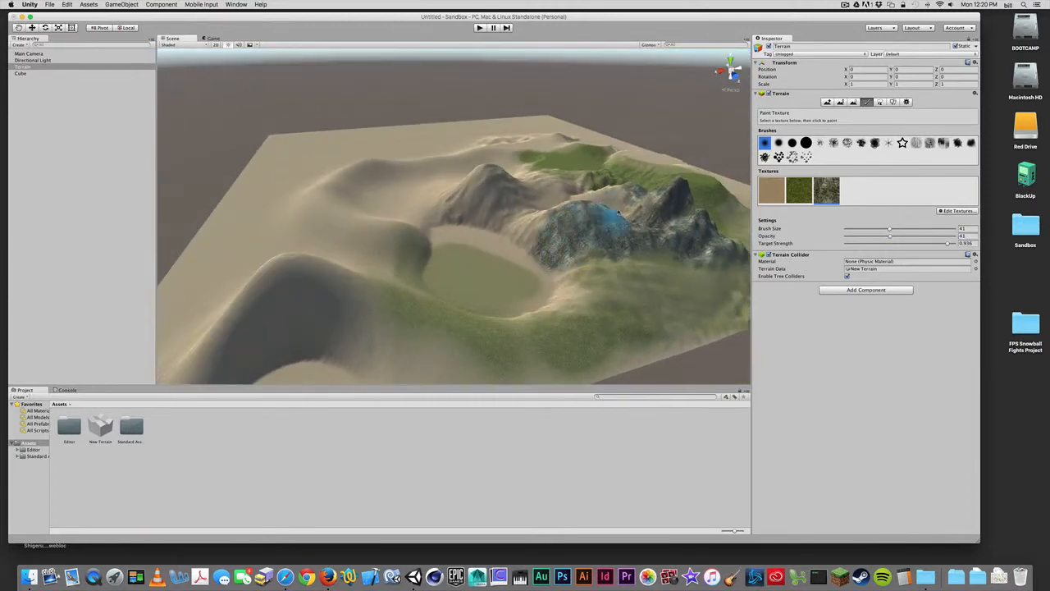
pyautogui.moveTo(606, 208)
pyautogui.mouseDown()
pyautogui.moveTo(605, 220)
pyautogui.moveTo(488, 190)
pyautogui.moveTo(510, 207)
pyautogui.moveTo(447, 204)
pyautogui.moveTo(539, 183)
pyautogui.moveTo(745, 231)
pyautogui.moveTo(730, 226)
pyautogui.mouseUp()
pyautogui.moveTo(511, 141)
pyautogui.mouseDown()
pyautogui.moveTo(492, 145)
pyautogui.moveTo(481, 129)
pyautogui.moveTo(421, 146)
pyautogui.moveTo(468, 189)
pyautogui.moveTo(443, 168)
pyautogui.moveTo(480, 129)
pyautogui.moveTo(469, 172)
pyautogui.moveTo(558, 132)
pyautogui.moveTo(632, 159)
pyautogui.mouseUp()
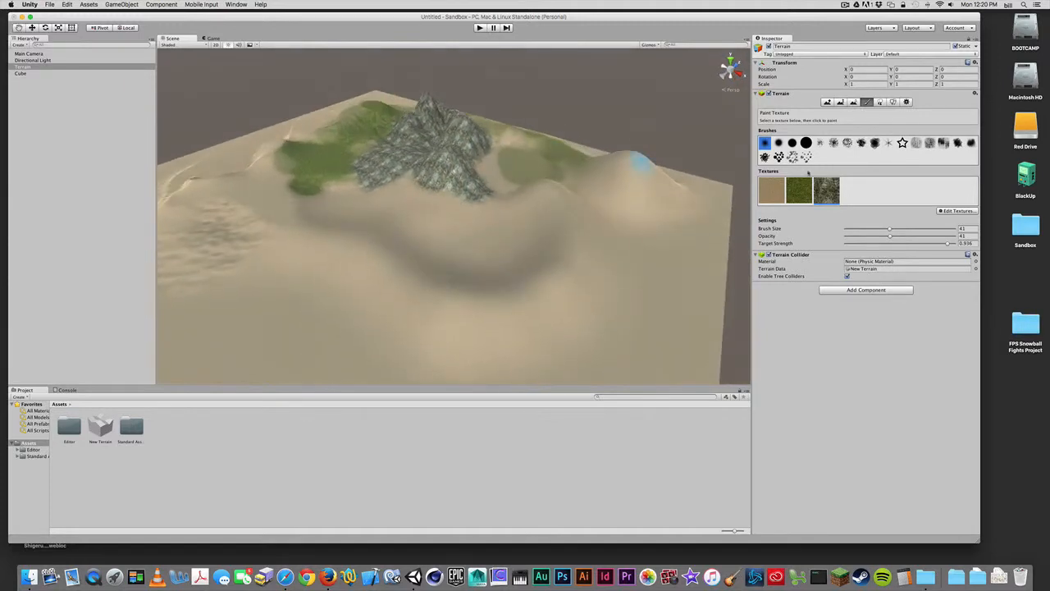
# Paint the grass texture over the hills and ground around the rocky mountains at opacity 41
pyautogui.click(804, 188)
pyautogui.moveTo(347, 179)
pyautogui.mouseDown()
pyautogui.moveTo(414, 155)
pyautogui.moveTo(433, 175)
pyautogui.moveTo(494, 184)
pyautogui.mouseUp()
pyautogui.moveTo(382, 182)
pyautogui.mouseDown()
pyautogui.moveTo(360, 194)
pyautogui.moveTo(371, 202)
pyautogui.mouseUp()
pyautogui.keyDown('alt'); pyautogui.moveTo(371, 202); pyautogui.dragTo(558, 191); pyautogui.keyUp('alt')
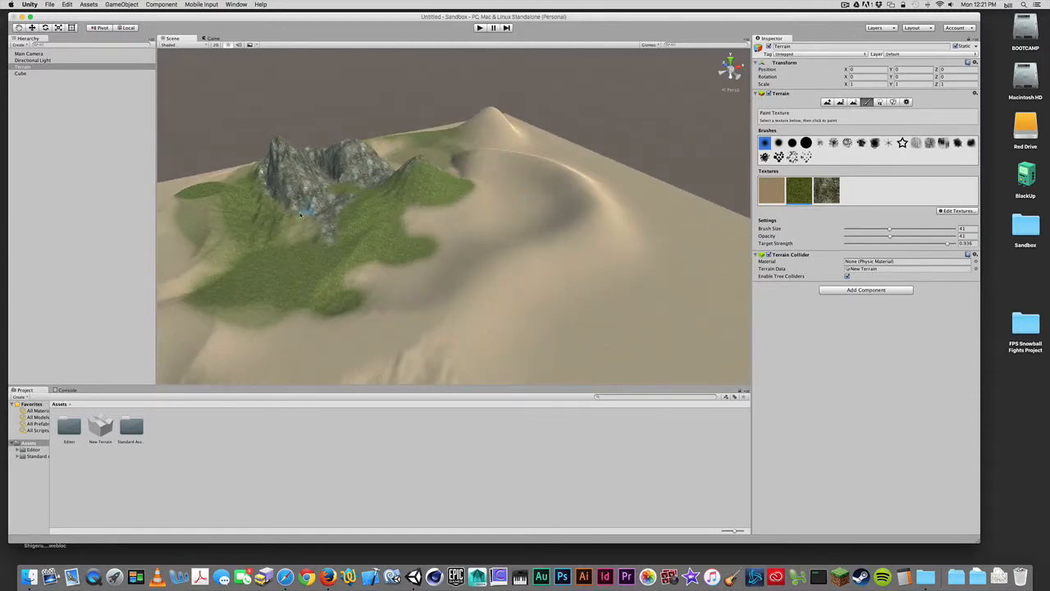
pyautogui.scroll(-2, 288, 221)
pyautogui.scroll(3, 278, 229)
pyautogui.keyDown('alt'); pyautogui.moveTo(293, 249); pyautogui.dragTo(408, 235); pyautogui.keyUp('alt')
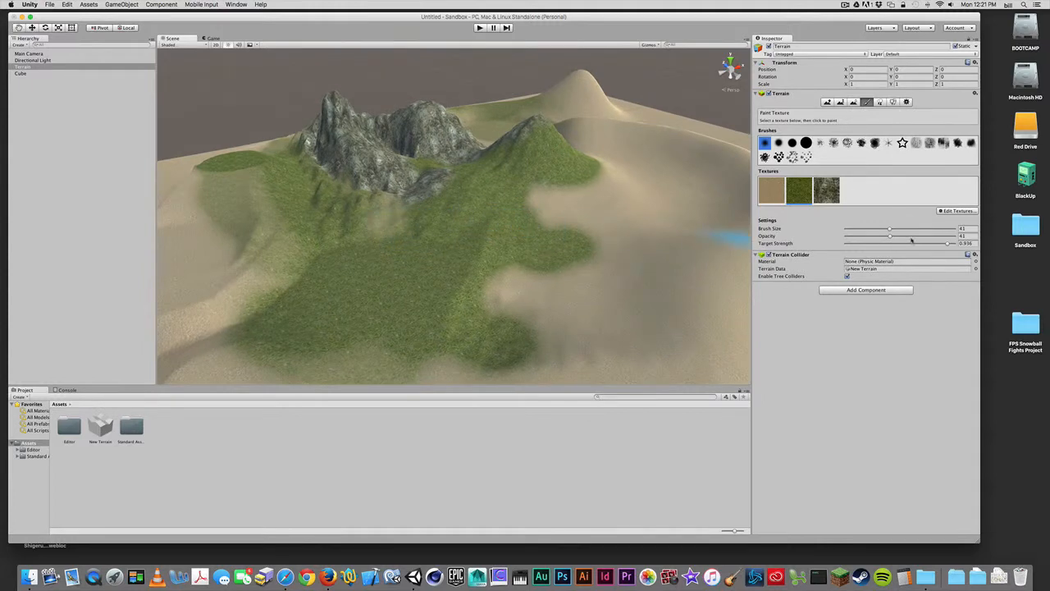
# Reduce the brush opacity to 2 and softly blend grass into the lower edges of the rocky mountains
pyautogui.moveTo(874, 237); pyautogui.dragTo(854, 237)
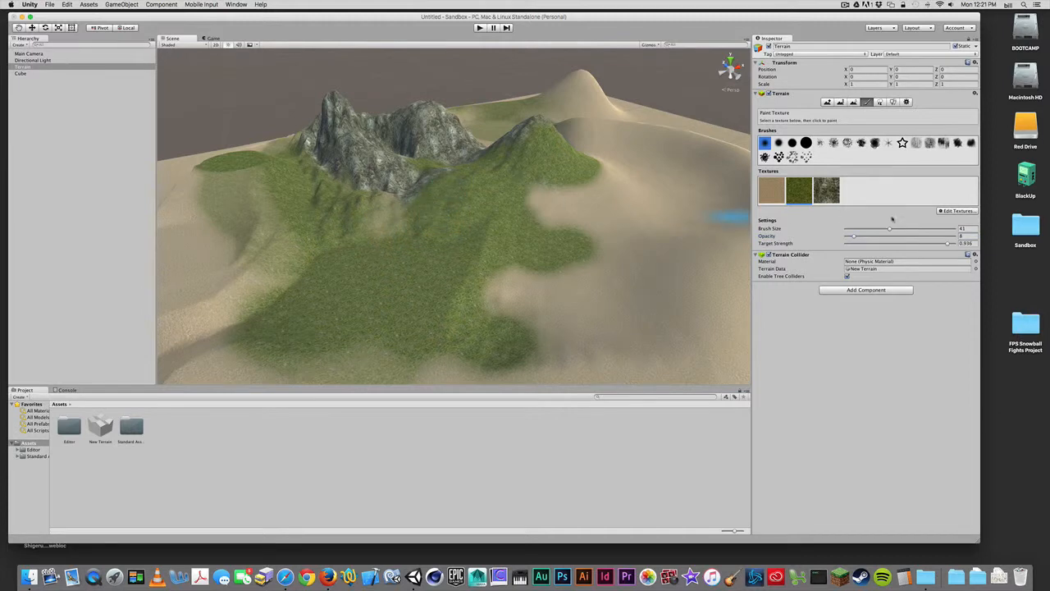
pyautogui.click(854, 237)
pyautogui.moveTo(849, 237); pyautogui.dragTo(847, 237)
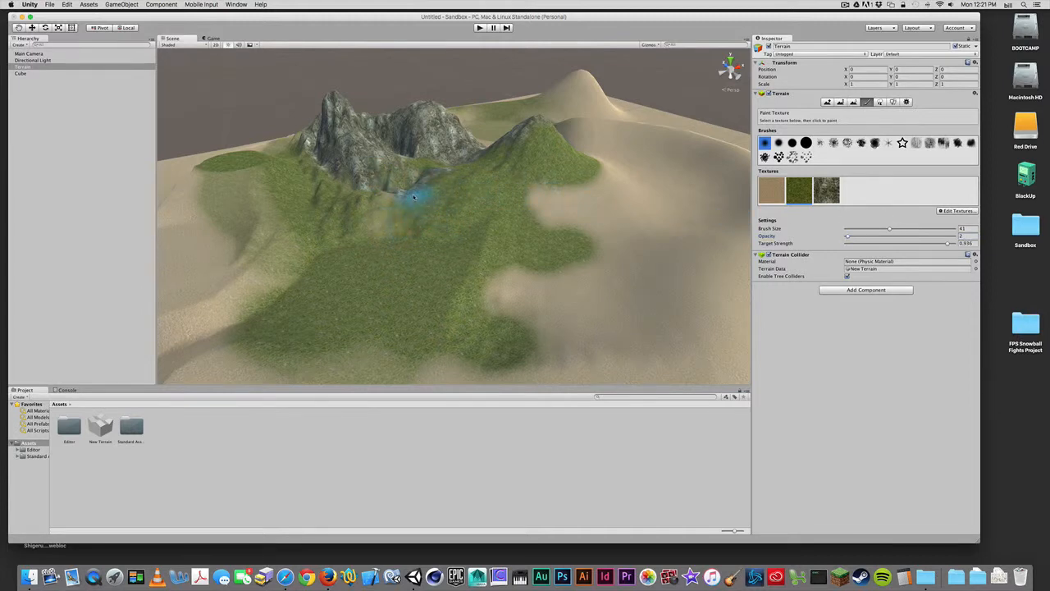
pyautogui.moveTo(434, 147)
pyautogui.mouseDown()
pyautogui.moveTo(456, 133)
pyautogui.moveTo(445, 171)
pyautogui.moveTo(492, 154)
pyautogui.moveTo(457, 171)
pyautogui.mouseUp()
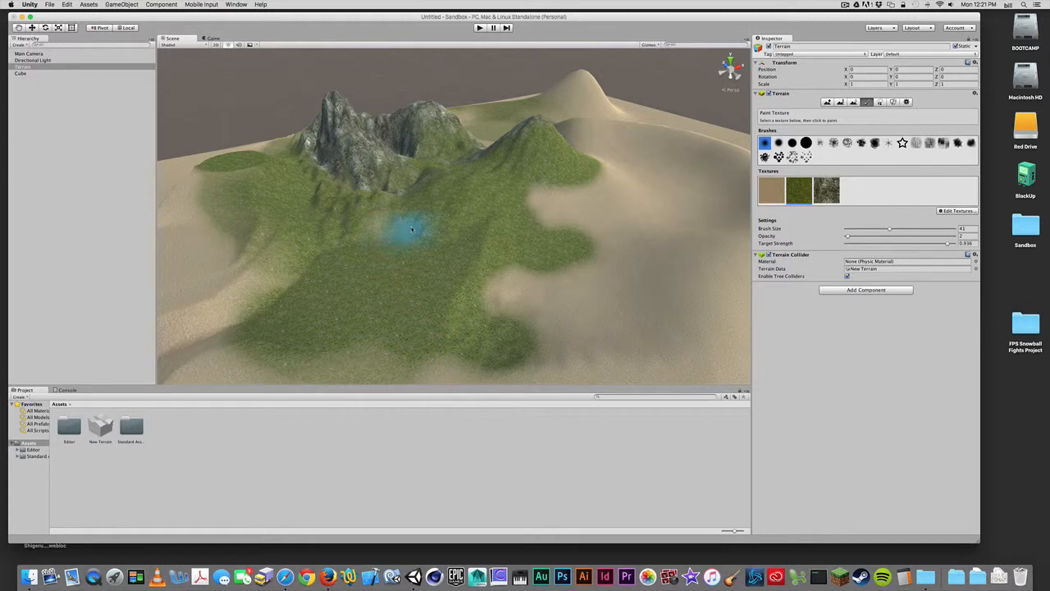
pyautogui.keyDown('alt'); pyautogui.moveTo(408, 238); pyautogui.dragTo(500, 220); pyautogui.keyUp('alt')
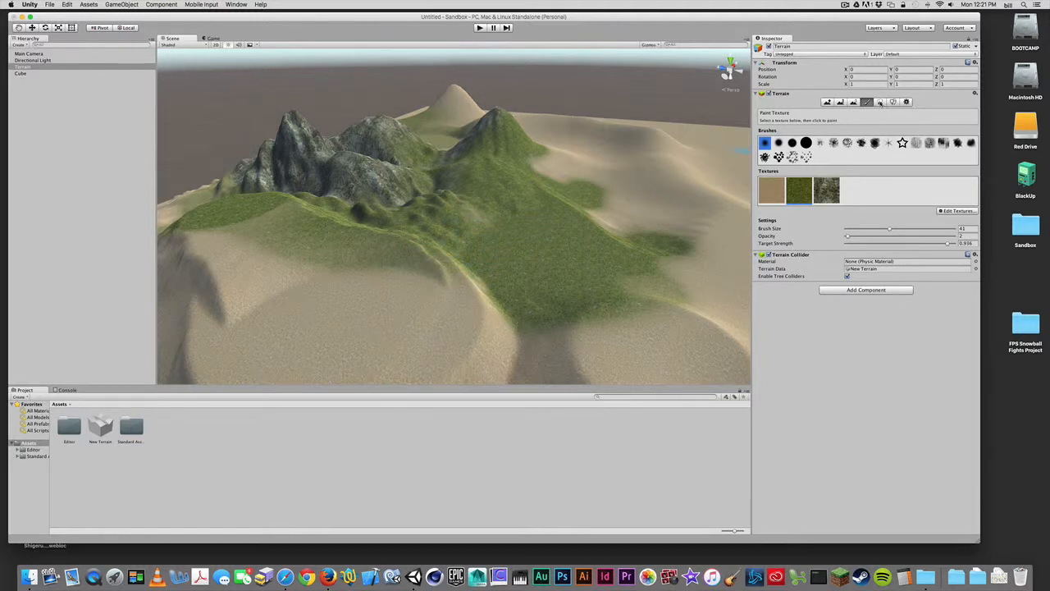
# Switch the terrain to tree placement and open the dialog for adding a tree
pyautogui.click(879, 102)
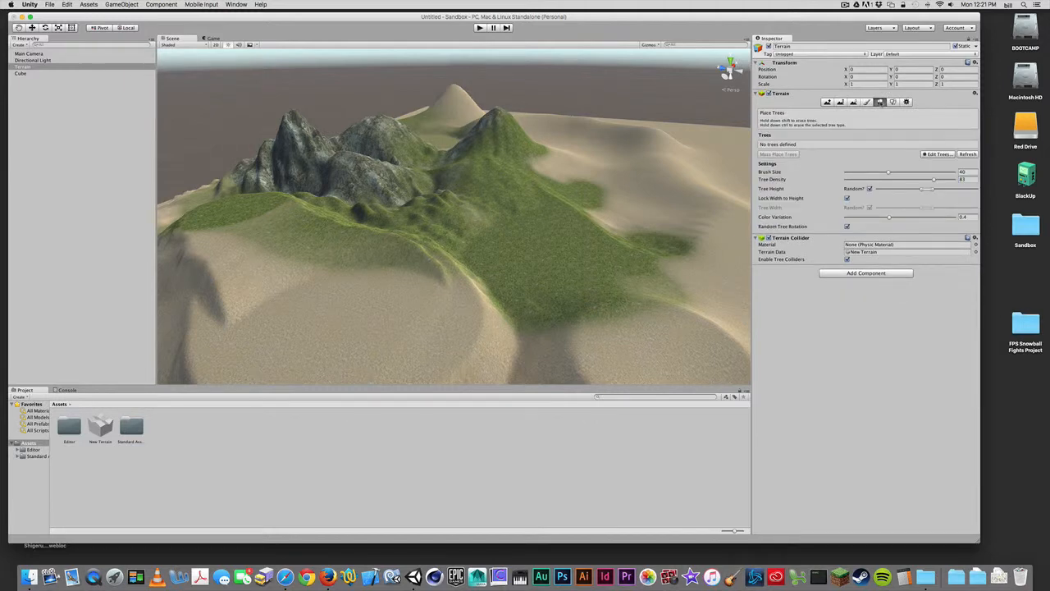
pyautogui.click(868, 104)
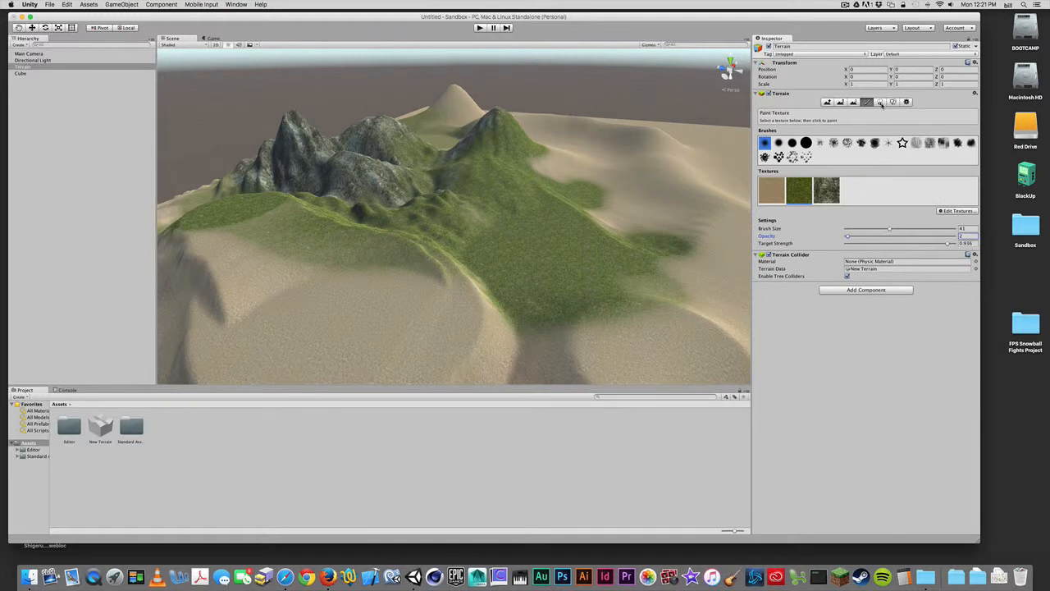
pyautogui.click(880, 103)
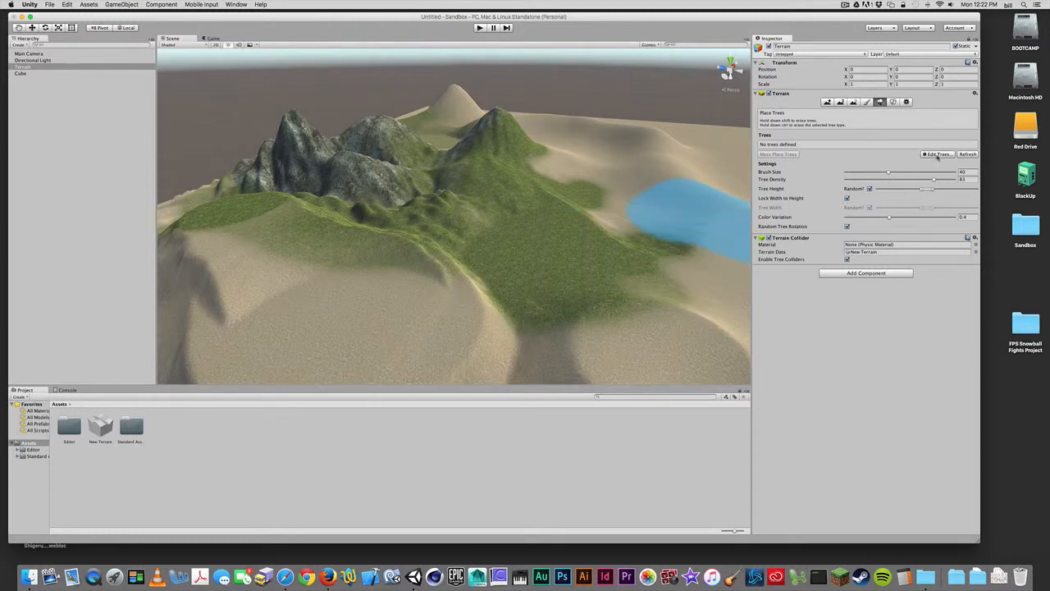
pyautogui.click(938, 154)
pyautogui.click(943, 157)
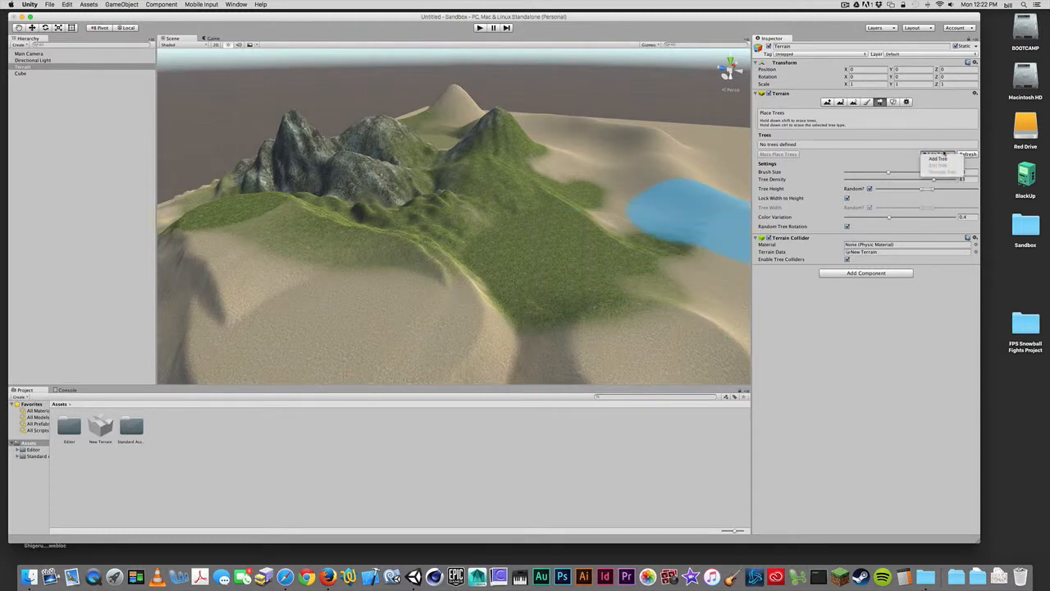
pyautogui.click(938, 154)
pyautogui.click(939, 159)
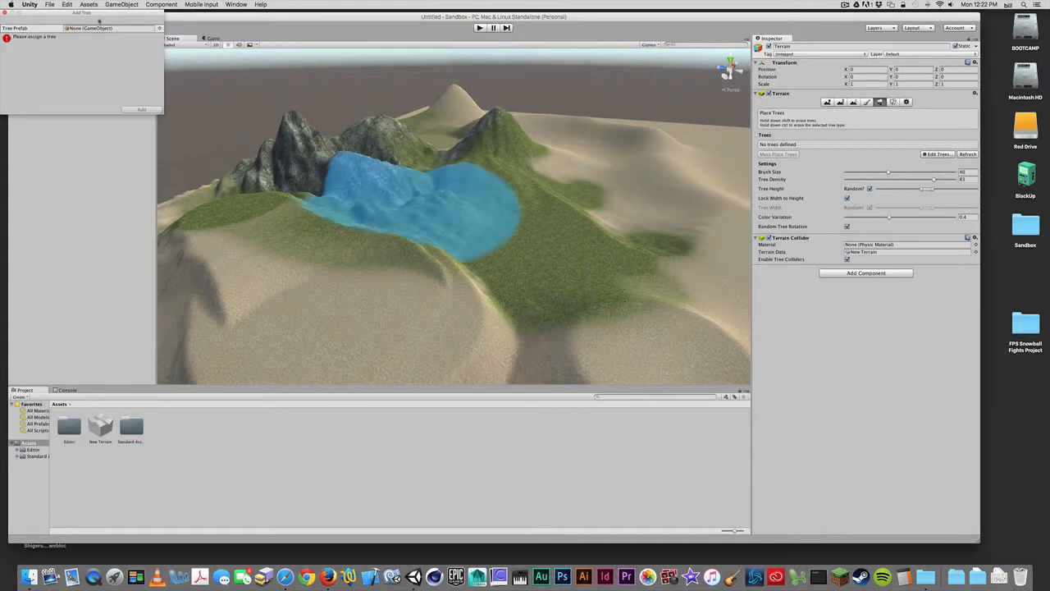
pyautogui.moveTo(100, 16); pyautogui.dragTo(253, 74)
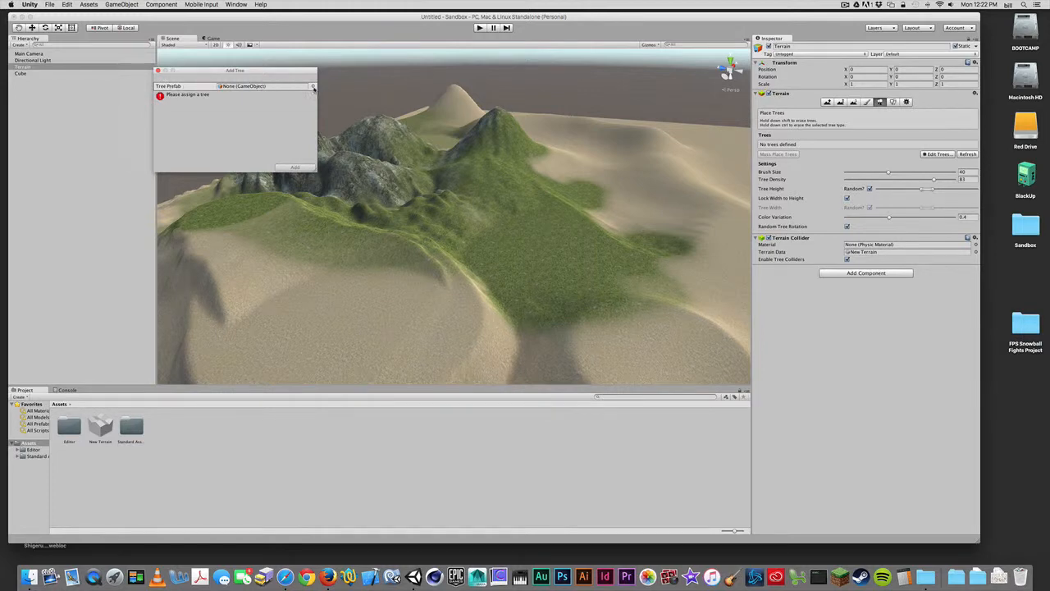
# Assign Palm_Desktop as the tree prefab and add it to the terrain's trees
pyautogui.click(312, 86)
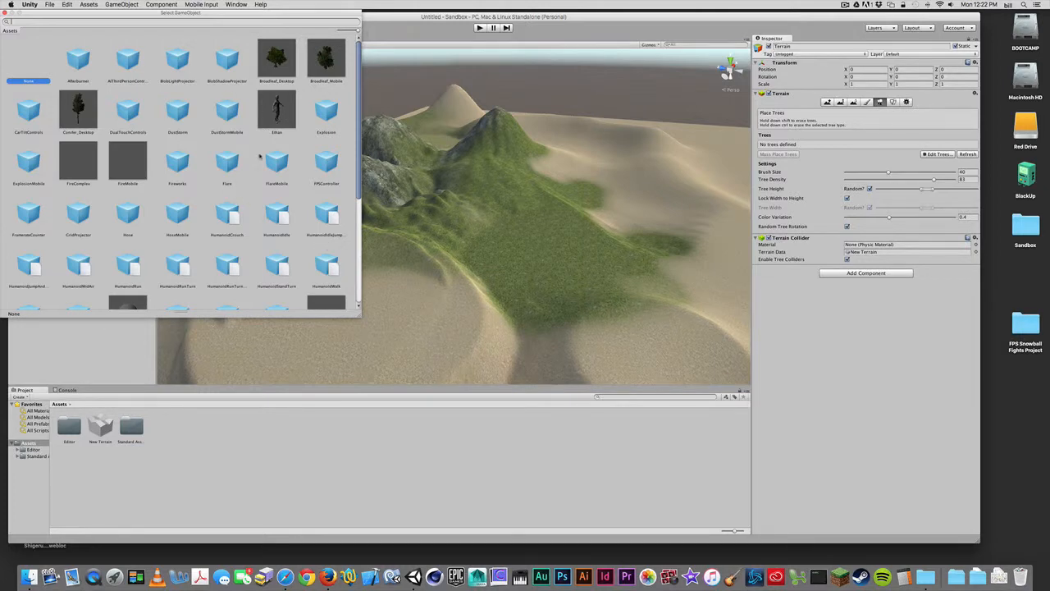
pyautogui.scroll(-5, 260, 156)
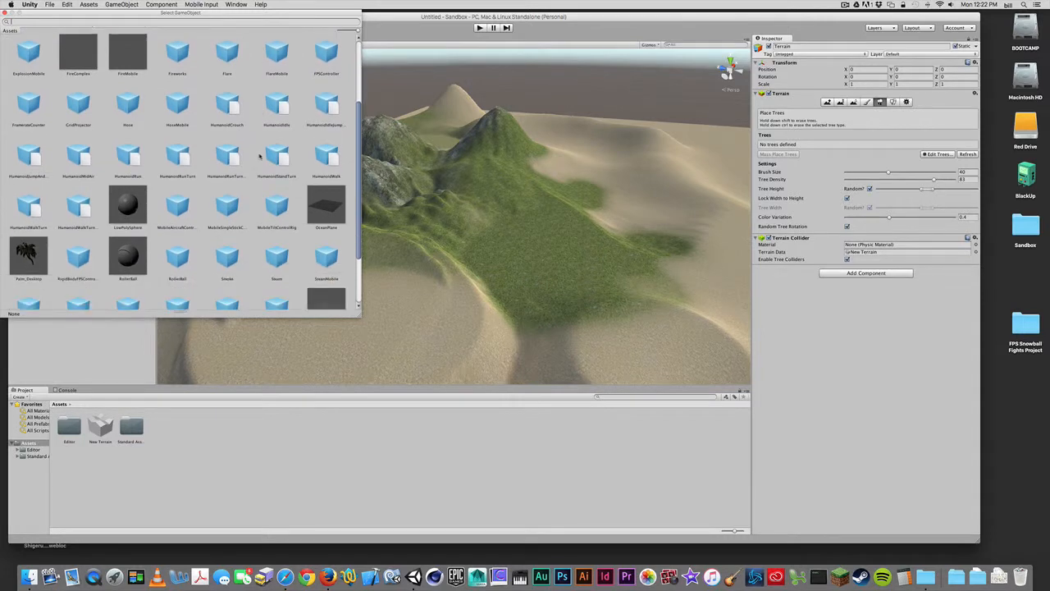
pyautogui.scroll(-3, 260, 156)
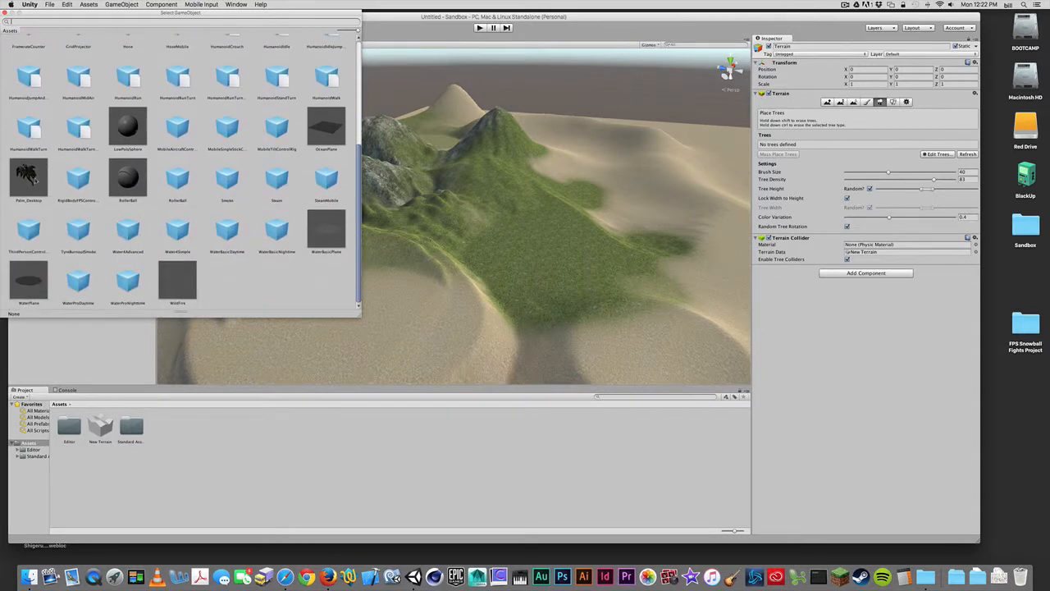
pyautogui.click(35, 180)
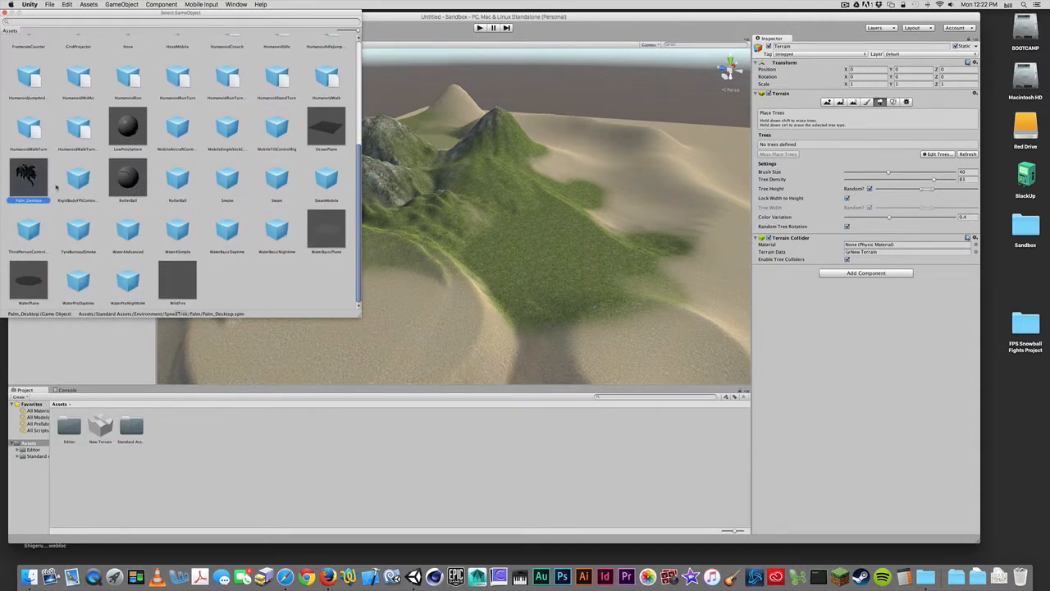
pyautogui.doubleClick(31, 173)
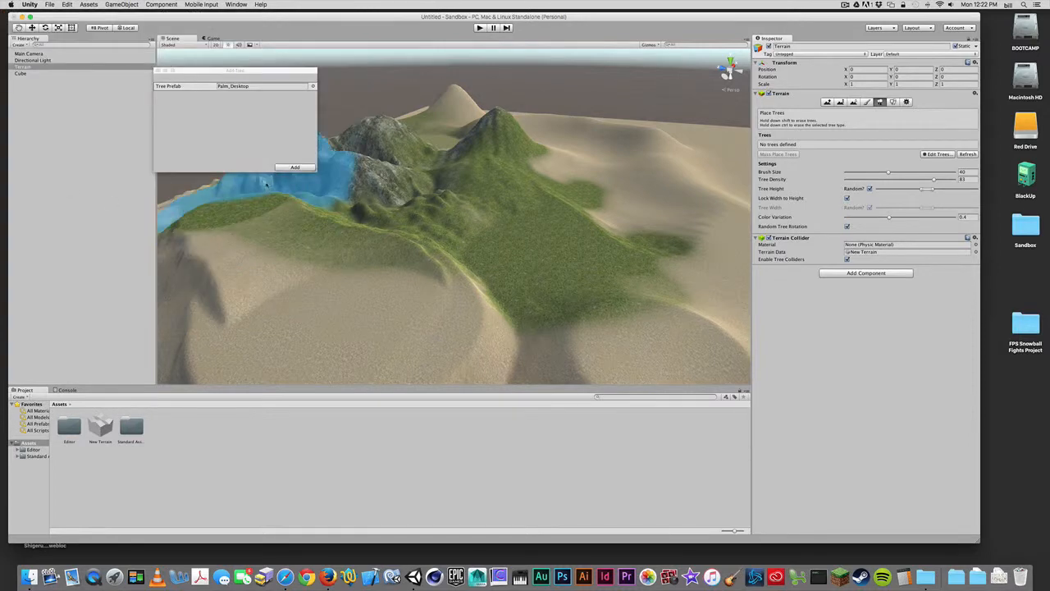
pyautogui.click(286, 169)
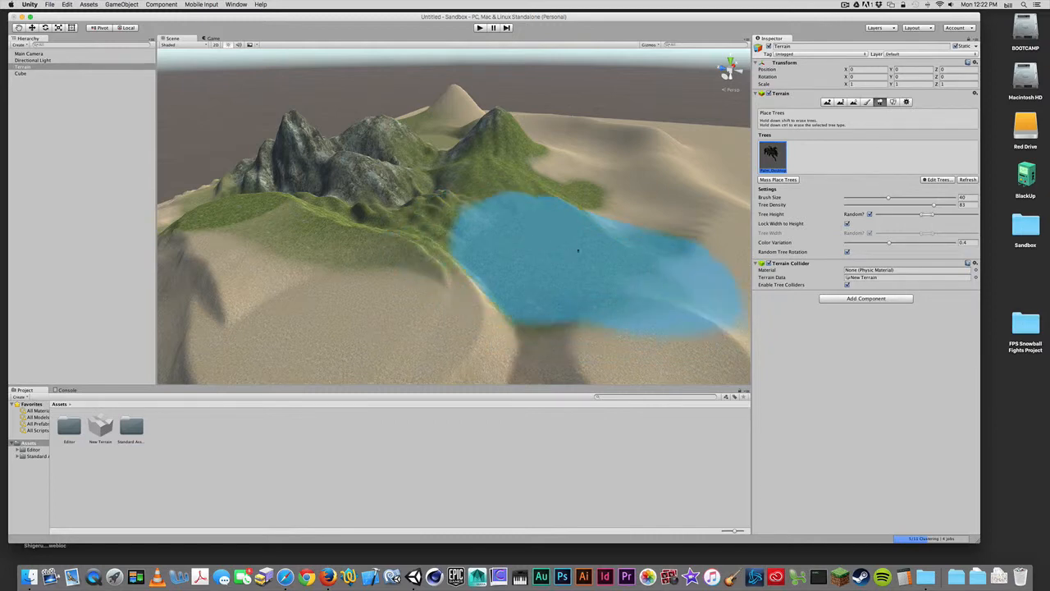
# Set the tree brush size to 6.7 and paint palm trees across the grassy slope in front of the mountains
pyautogui.moveTo(865, 201); pyautogui.dragTo(851, 200)
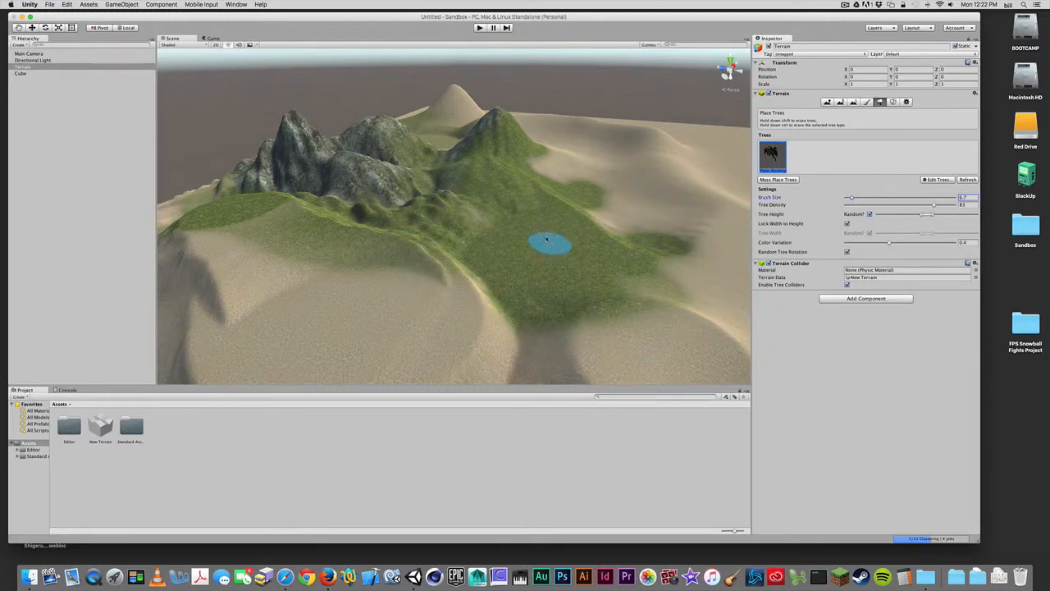
pyautogui.moveTo(549, 242)
pyautogui.mouseDown()
pyautogui.moveTo(538, 263)
pyautogui.moveTo(569, 234)
pyautogui.moveTo(544, 241)
pyautogui.moveTo(582, 258)
pyautogui.moveTo(542, 221)
pyautogui.moveTo(492, 206)
pyautogui.moveTo(481, 276)
pyautogui.moveTo(533, 304)
pyautogui.mouseUp()
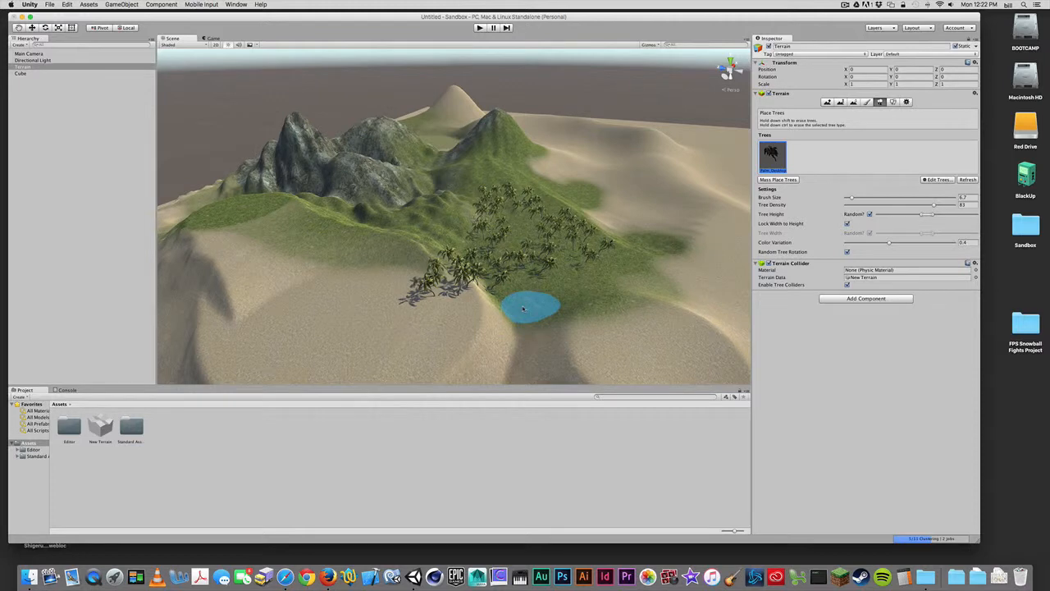
pyautogui.scroll(-1, 522, 308)
pyautogui.scroll(-1, 523, 307)
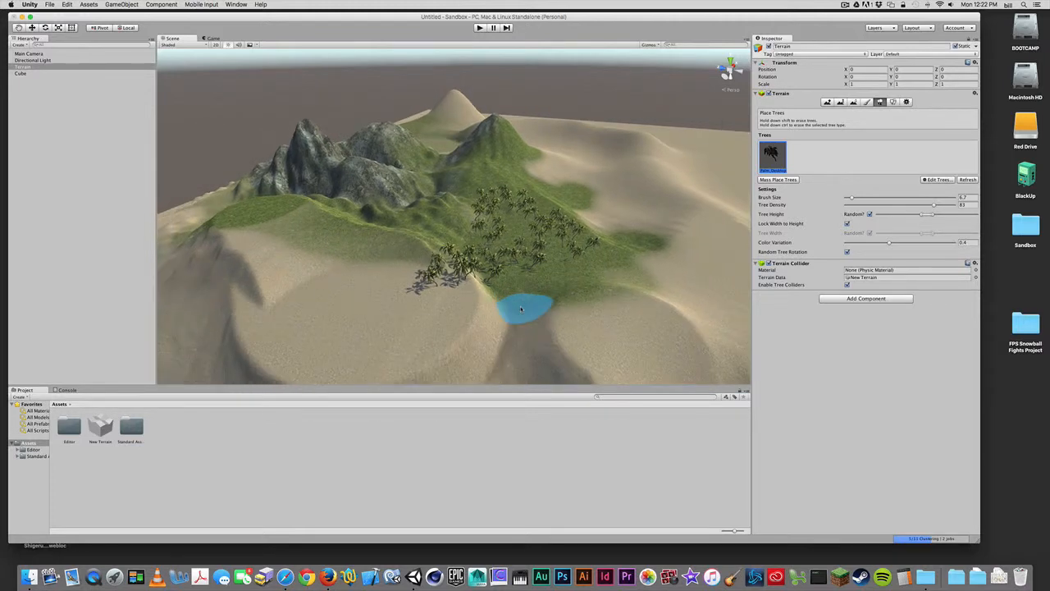
pyautogui.scroll(-2, 521, 309)
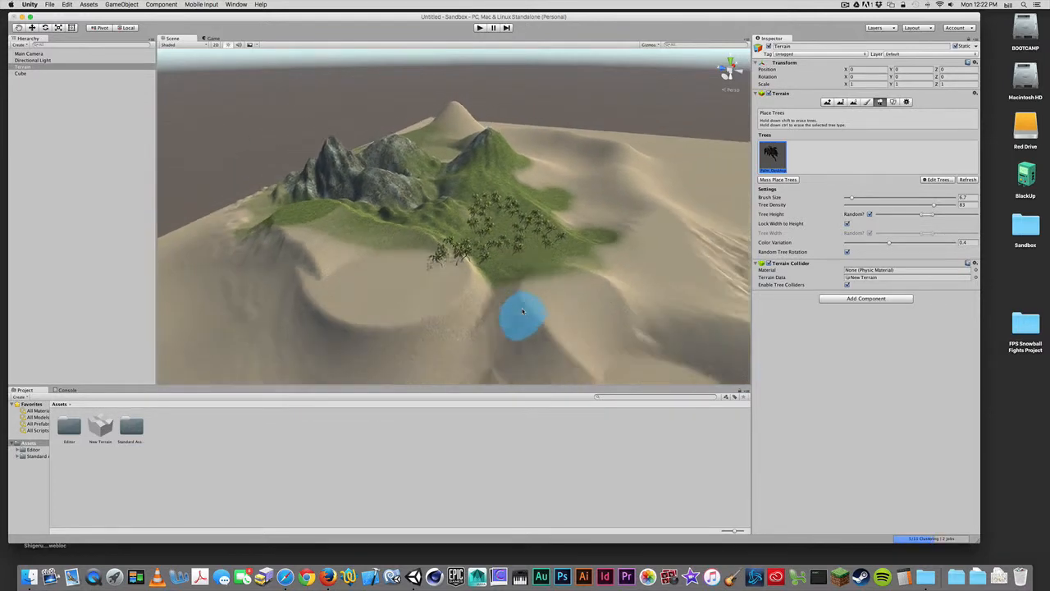
# Paint more palm trees across the grassy plain and up the slope beside the sand, and erase those on the slope
pyautogui.scroll(6, 521, 310)
pyautogui.keyDown('alt'); pyautogui.moveTo(556, 316); pyautogui.dragTo(427, 271); pyautogui.keyUp('alt')
pyautogui.scroll(-2, 486, 296)
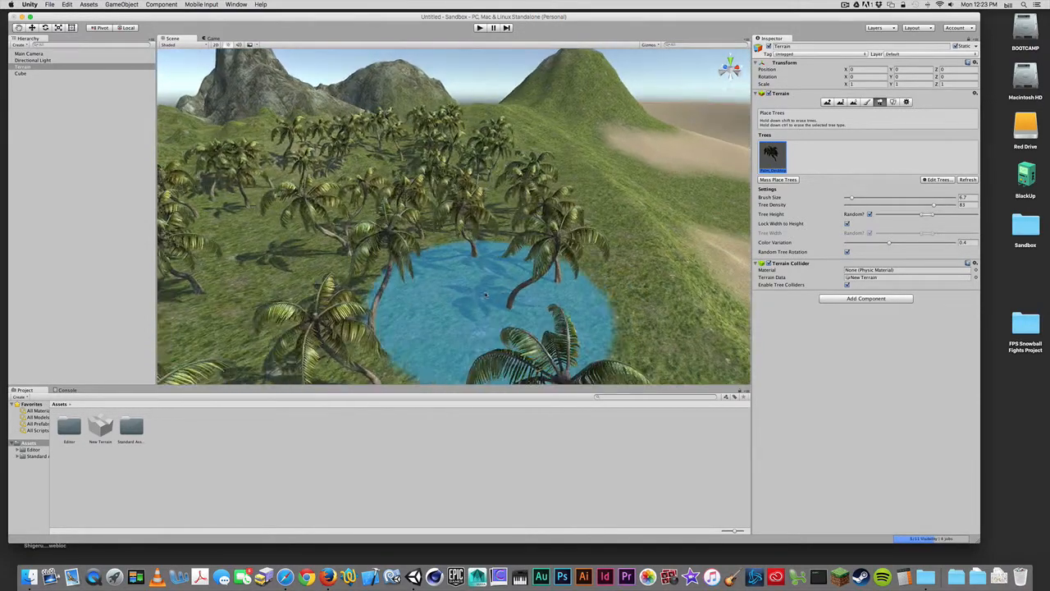
pyautogui.scroll(-2, 487, 294)
pyautogui.scroll(-4, 485, 295)
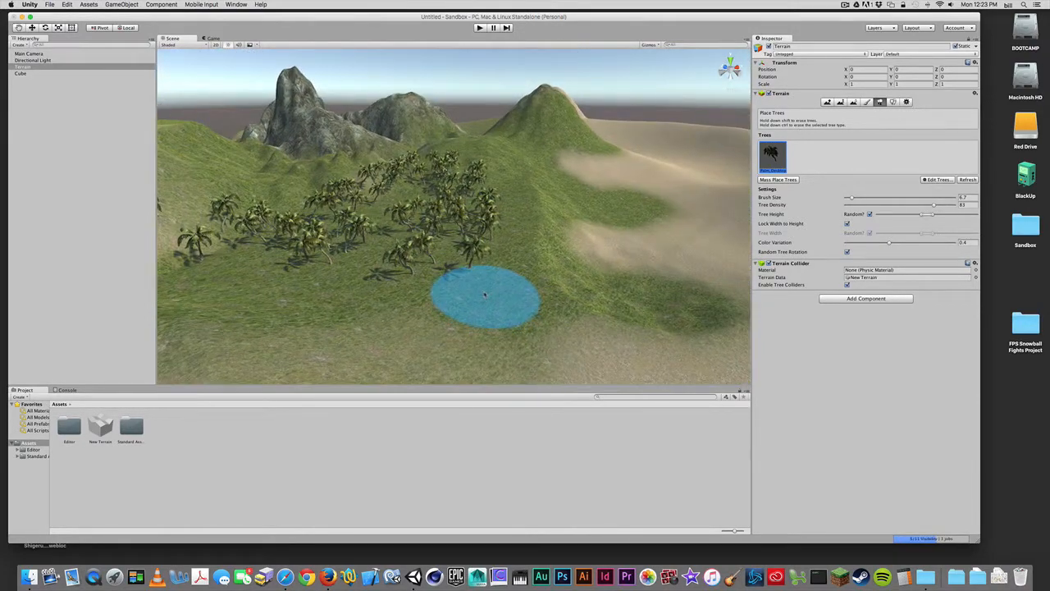
pyautogui.moveTo(394, 283)
pyautogui.keyDown('alt'); pyautogui.mouseDown()
pyautogui.moveTo(375, 293)
pyautogui.moveTo(410, 281)
pyautogui.mouseUp(); pyautogui.keyUp('alt')
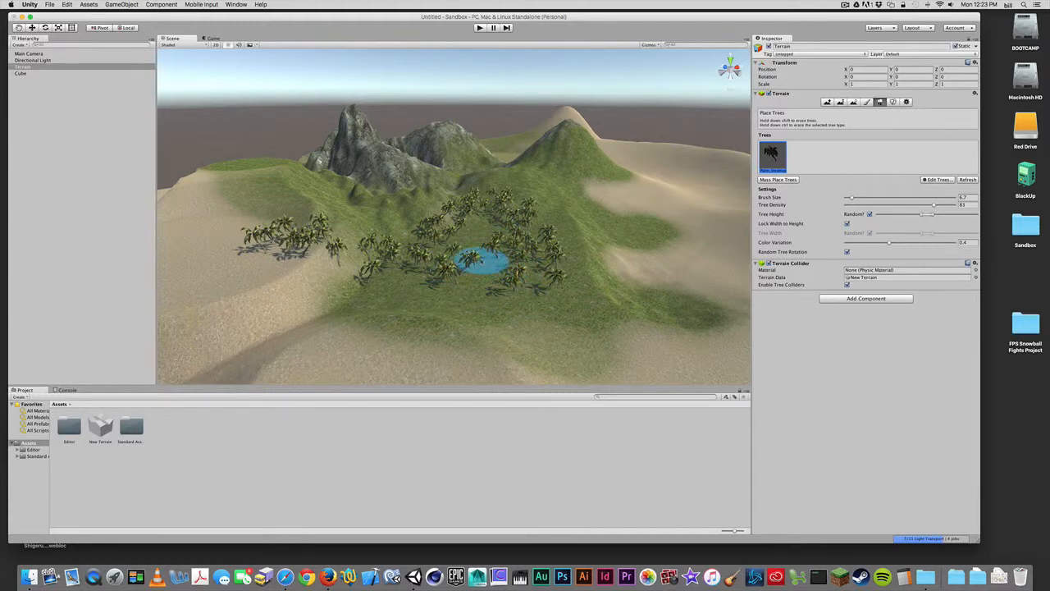
pyautogui.moveTo(480, 261)
pyautogui.mouseDown()
pyautogui.moveTo(445, 273)
pyautogui.moveTo(504, 298)
pyautogui.moveTo(591, 242)
pyautogui.moveTo(646, 237)
pyautogui.mouseUp()
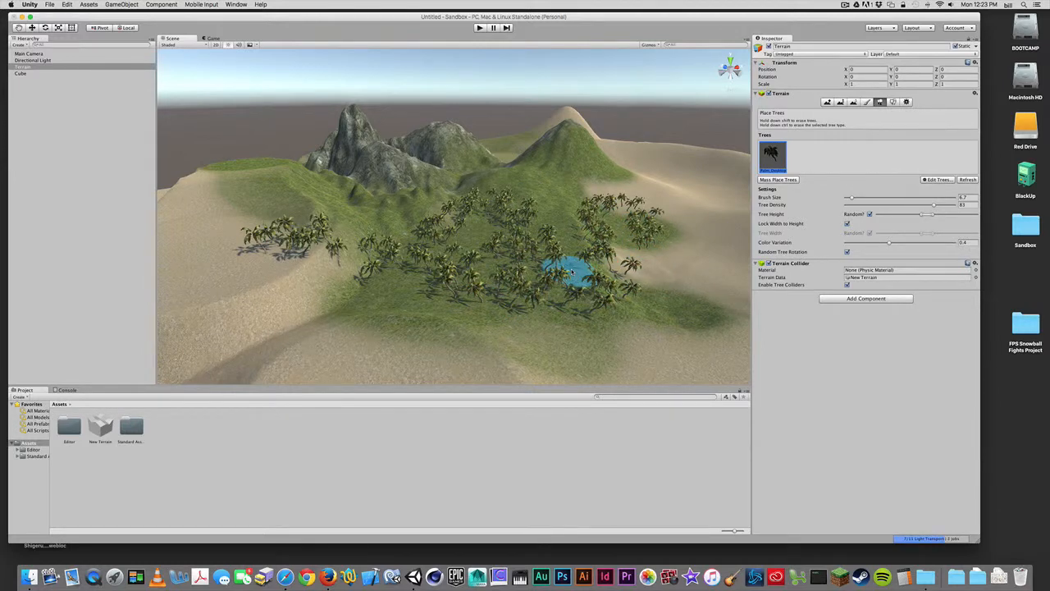
pyautogui.moveTo(572, 272)
pyautogui.keyDown('shift'); pyautogui.mouseDown()
pyautogui.moveTo(598, 301)
pyautogui.moveTo(604, 235)
pyautogui.moveTo(619, 215)
pyautogui.moveTo(662, 227)
pyautogui.moveTo(637, 239)
pyautogui.moveTo(661, 208)
pyautogui.moveTo(576, 234)
pyautogui.mouseUp(); pyautogui.keyUp('shift')
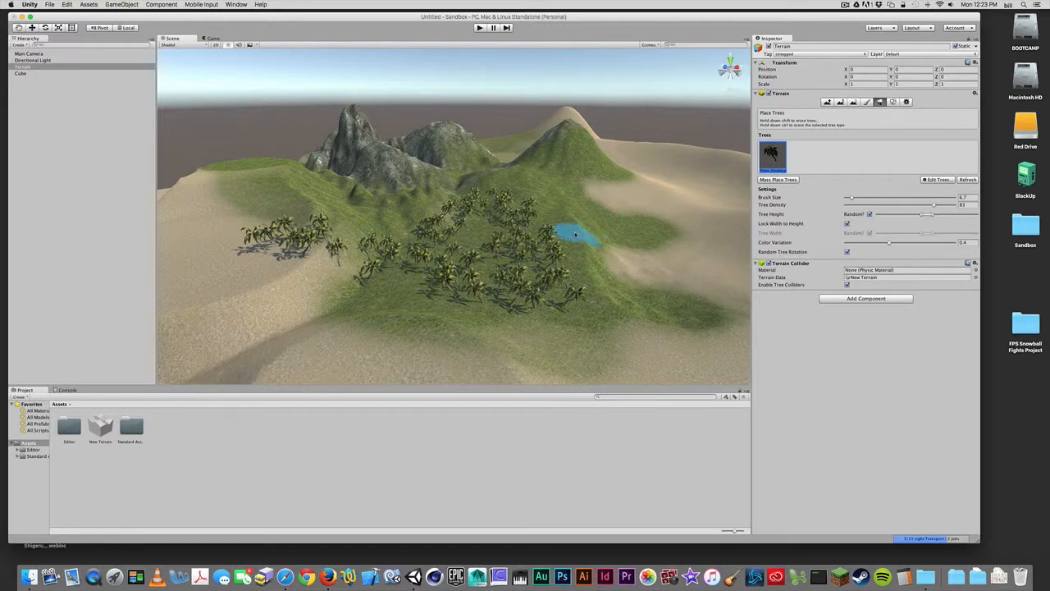
# Examine the whole terrain from a distance, from overhead and at a low angle
pyautogui.scroll(-10, 484, 282)
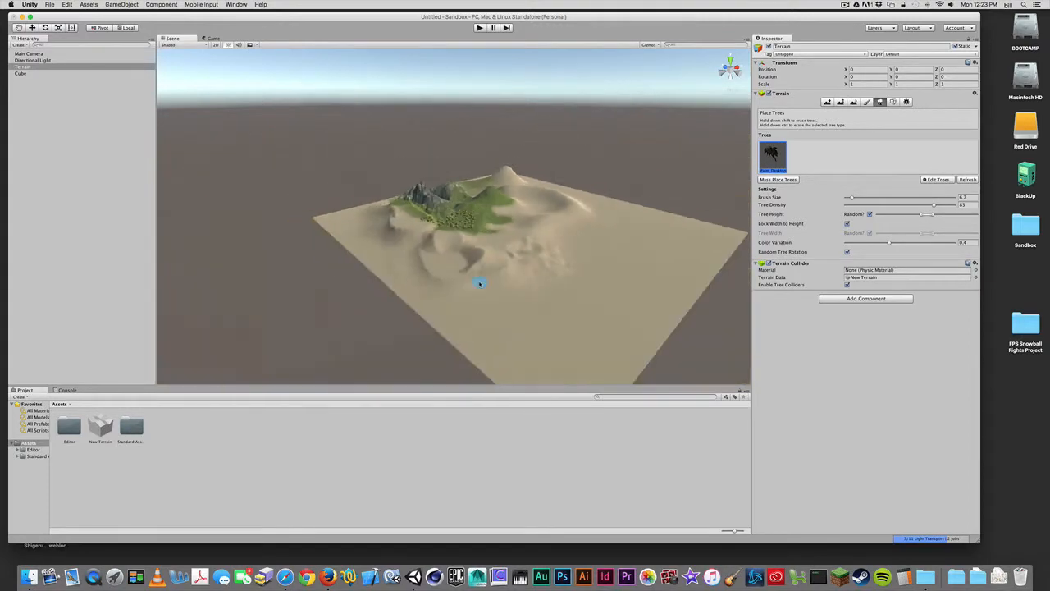
pyautogui.scroll(-2, 479, 283)
pyautogui.keyDown('alt'); pyautogui.moveTo(478, 264); pyautogui.dragTo(509, 383); pyautogui.keyUp('alt')
pyautogui.scroll(-6, 481, 274)
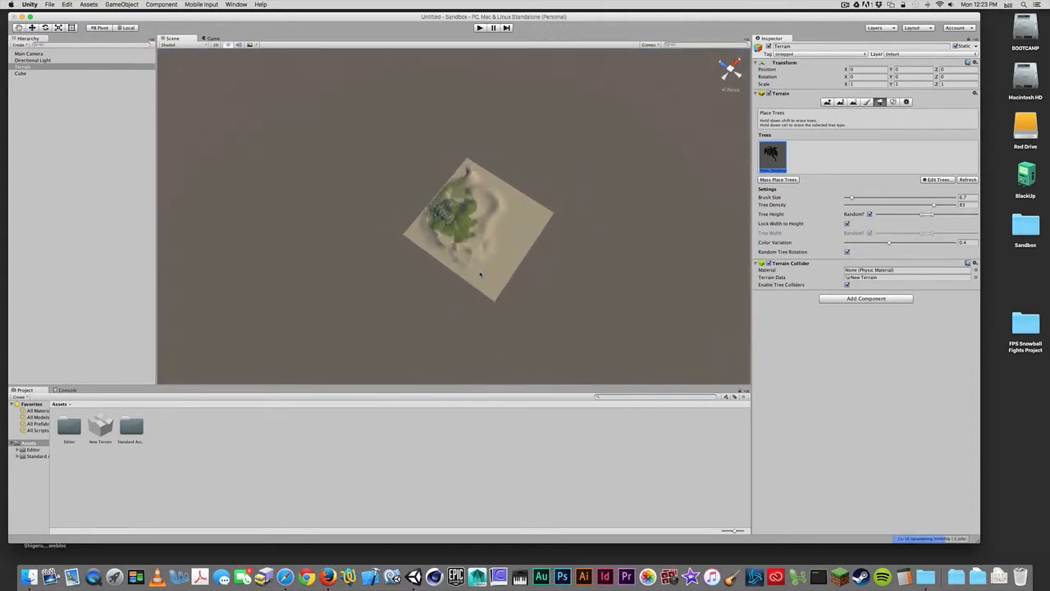
pyautogui.keyDown('alt'); pyautogui.moveTo(480, 274); pyautogui.dragTo(476, 232); pyautogui.keyUp('alt')
pyautogui.scroll(4, 475, 231)
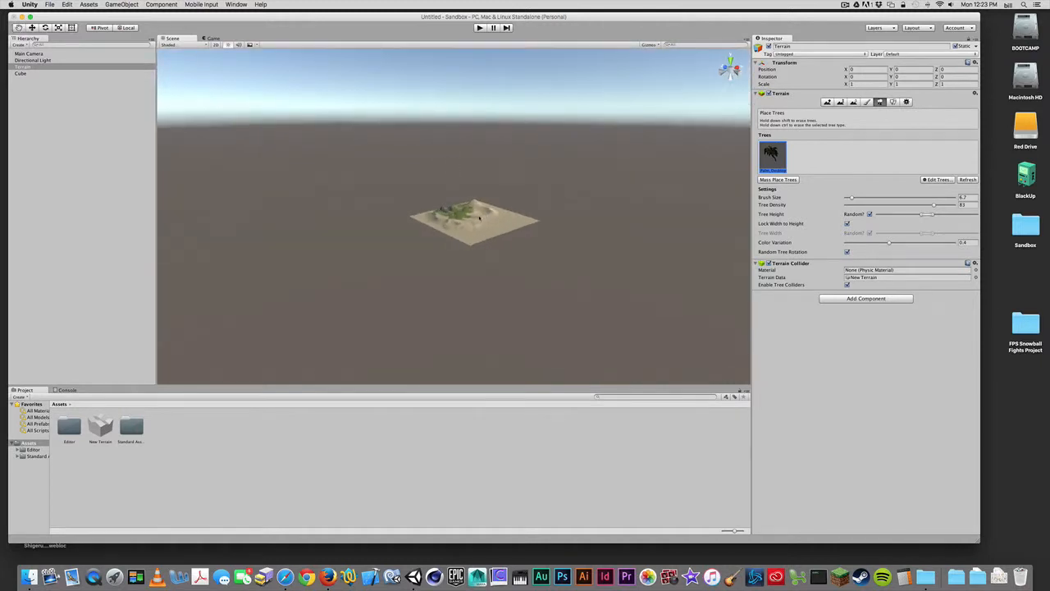
pyautogui.scroll(3, 476, 231)
pyautogui.scroll(6, 460, 246)
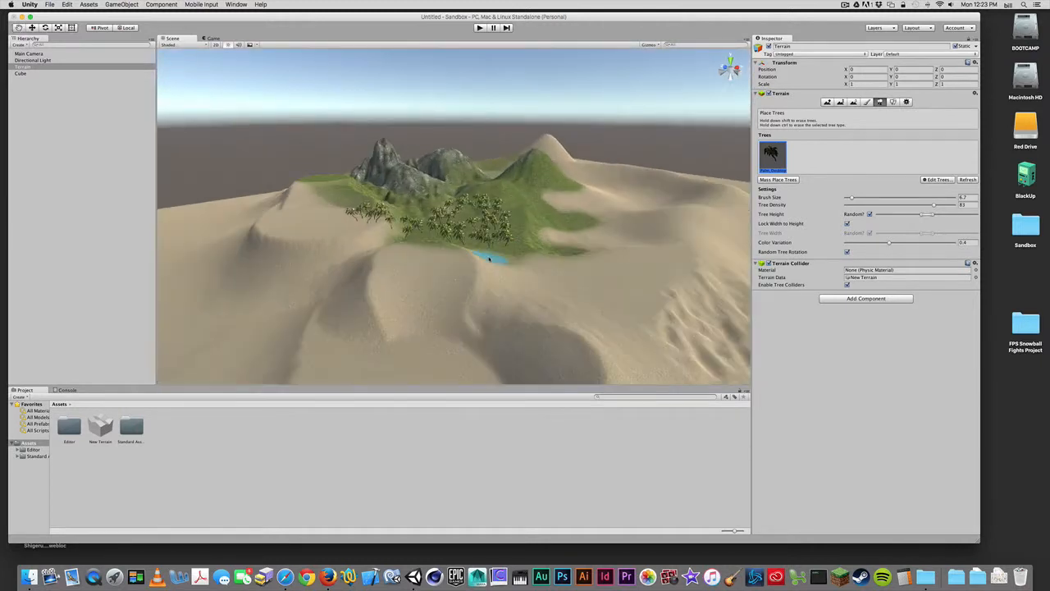
# Erase the palms on the sandy ridge and add a group on the grassy patch at the opposite edge of the plain
pyautogui.scroll(-5, 490, 259)
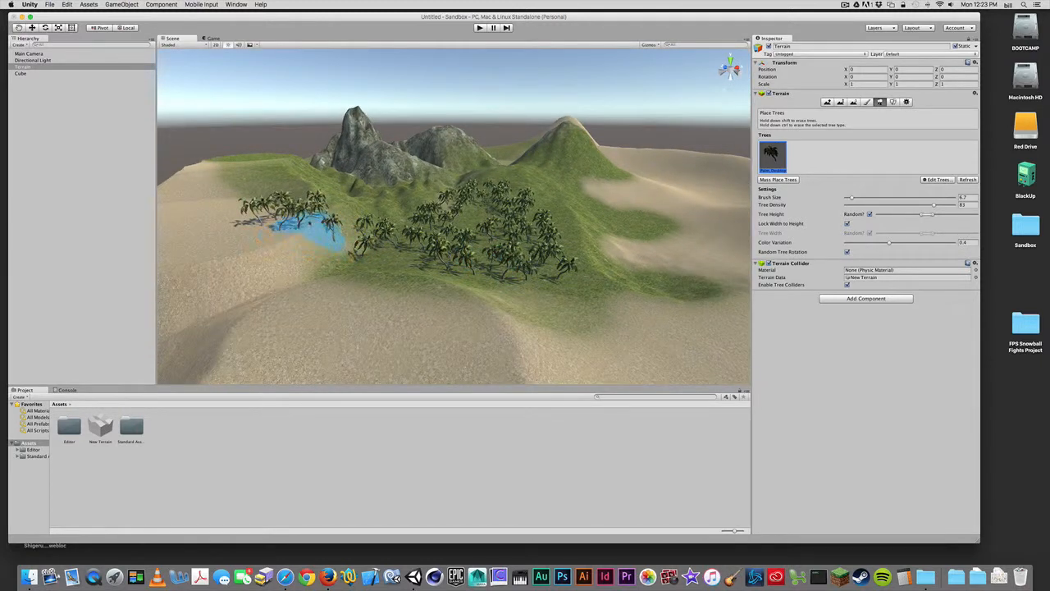
pyautogui.scroll(5, 301, 219)
pyautogui.keyDown('shift'); pyautogui.click(274, 225); pyautogui.keyUp('shift')
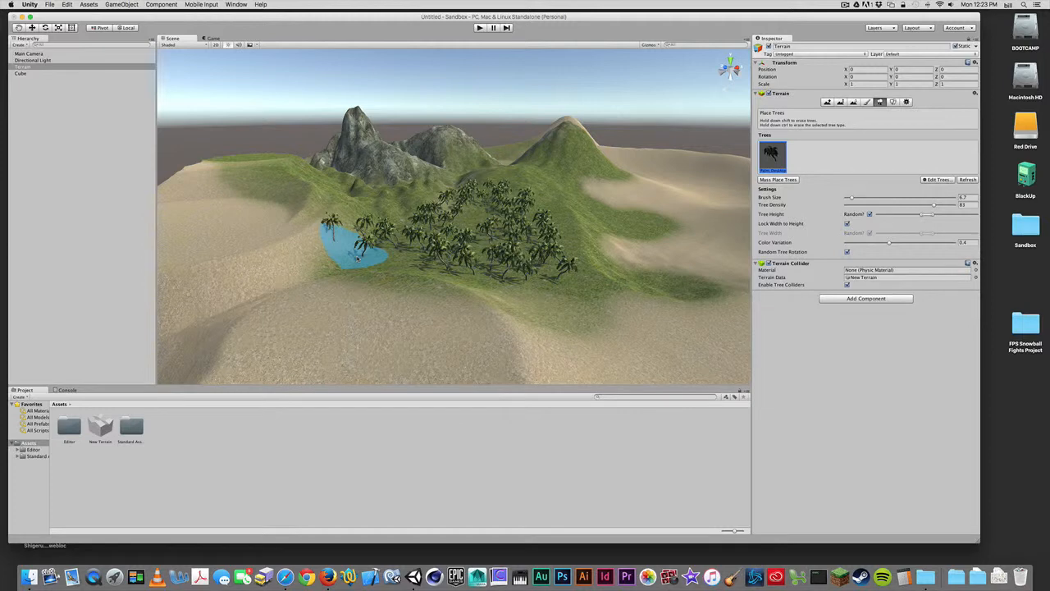
pyautogui.click(600, 262)
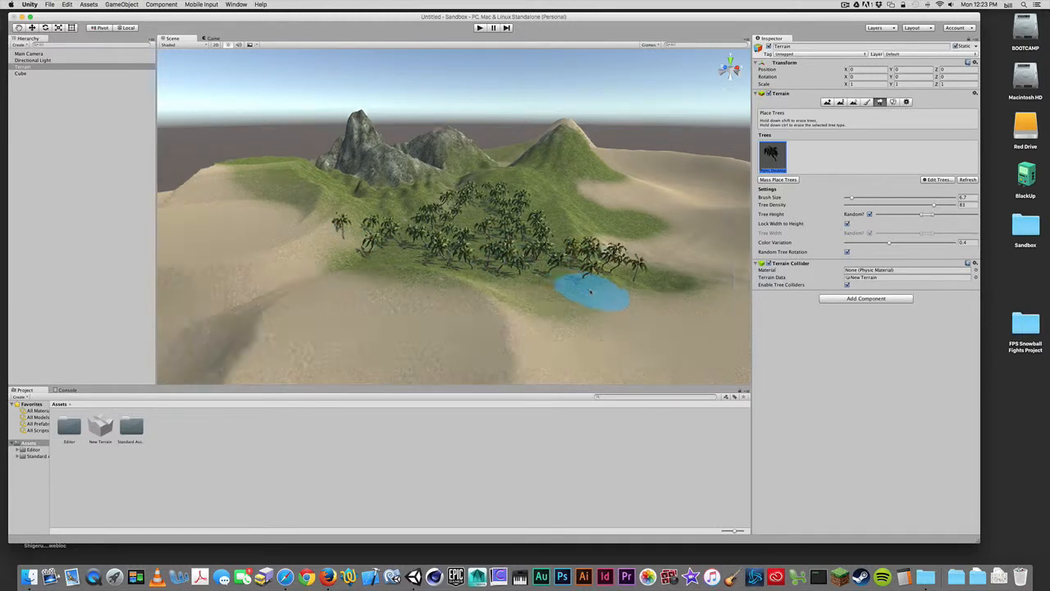
# Thin out the palms by erasing clusters in the middle and along both sides of the grassy plain
pyautogui.scroll(5, 582, 297)
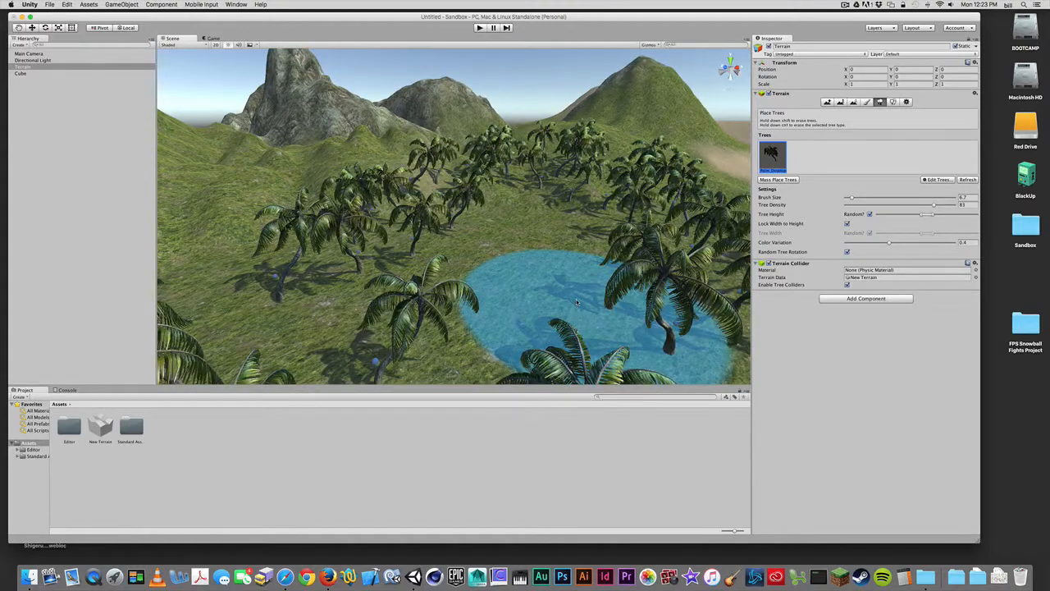
pyautogui.scroll(-8, 577, 303)
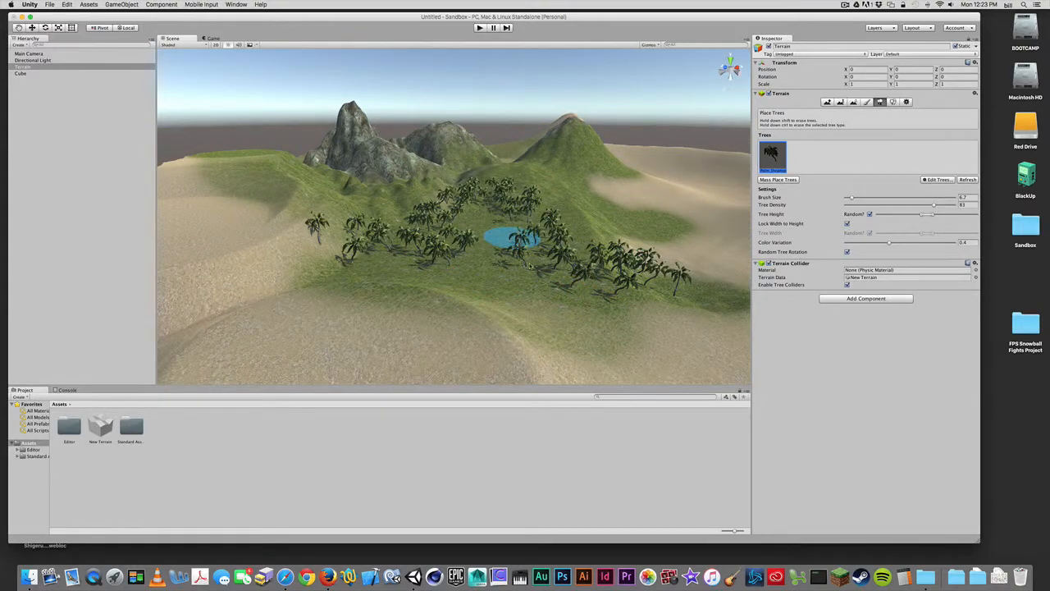
pyautogui.keyDown('shift'); pyautogui.click(529, 265); pyautogui.keyUp('shift')
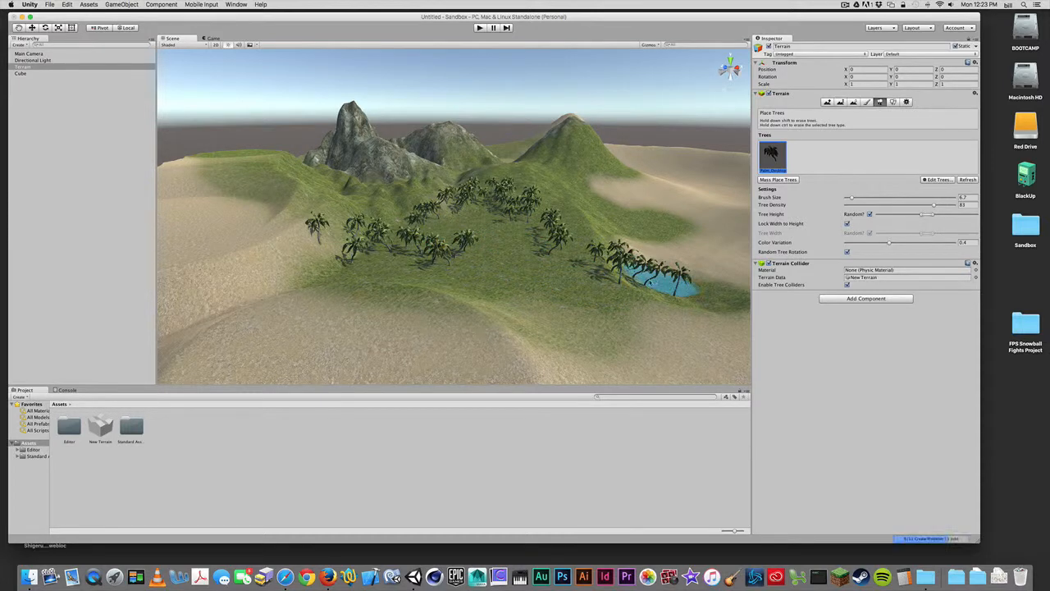
pyautogui.keyDown('shift'); pyautogui.moveTo(599, 282); pyautogui.dragTo(648, 288); pyautogui.keyUp('shift')
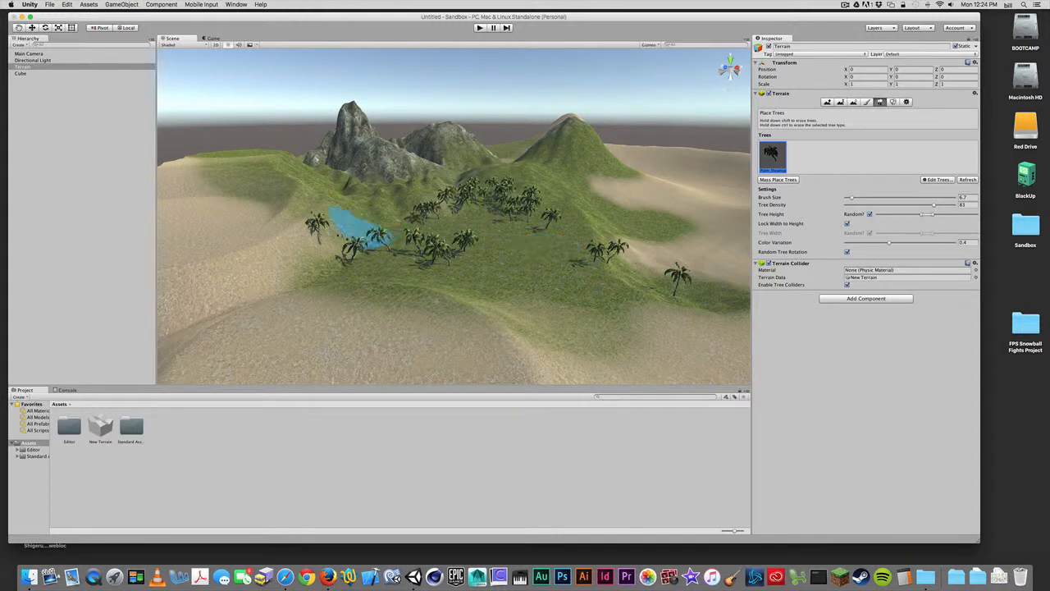
pyautogui.moveTo(357, 228)
pyautogui.keyDown('shift'); pyautogui.mouseDown()
pyautogui.moveTo(481, 257)
pyautogui.moveTo(407, 253)
pyautogui.mouseUp(); pyautogui.keyUp('shift')
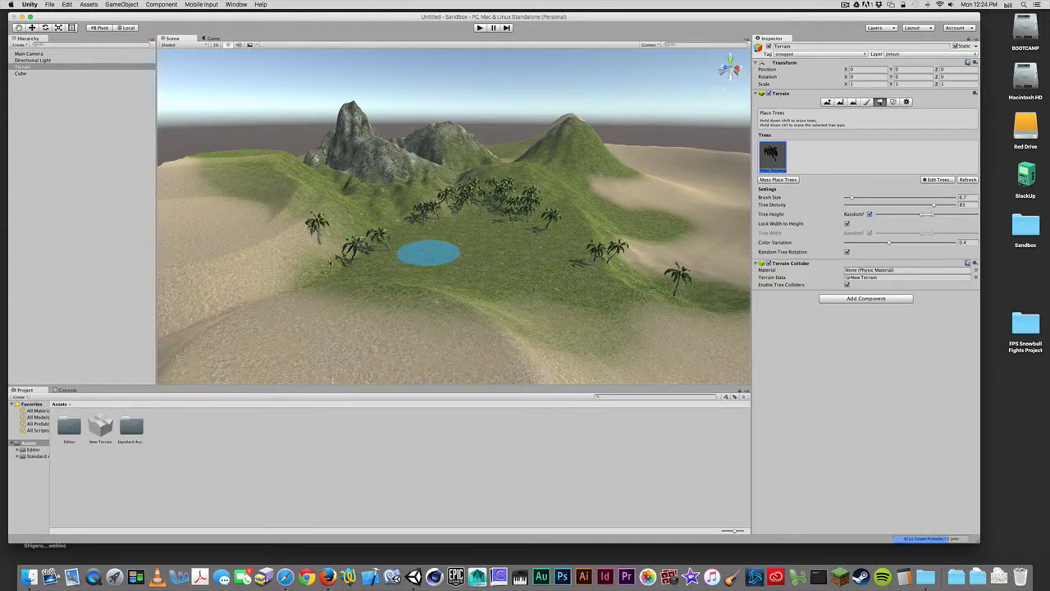
pyautogui.keyDown('shift'); pyautogui.click(330, 262); pyautogui.keyUp('shift')
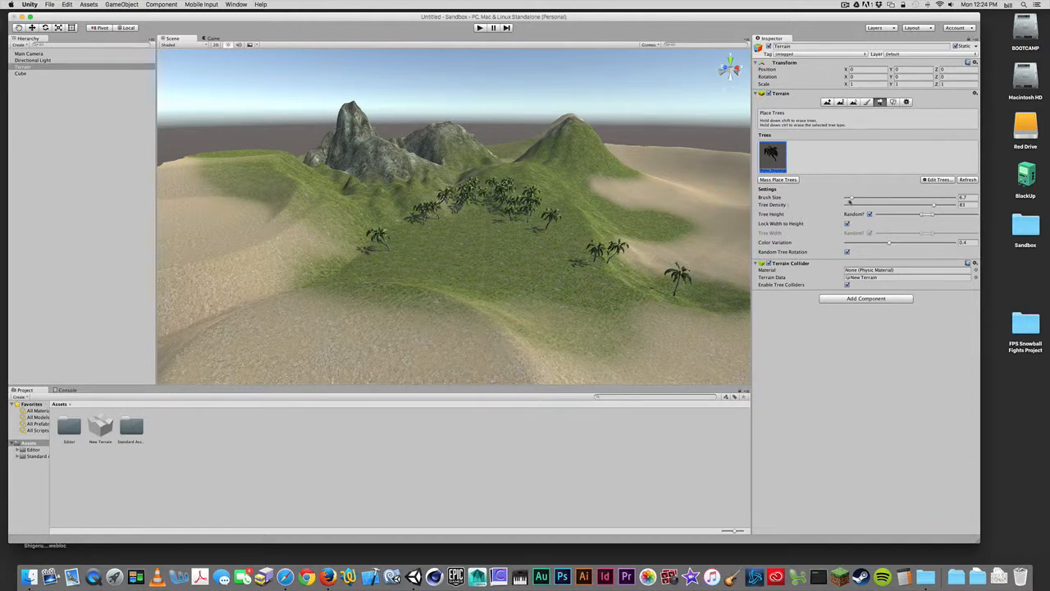
# Reduce the tree density to 27 and place sparse palms in the middle of the plain and on the slope
pyautogui.moveTo(888, 205); pyautogui.dragTo(868, 205)
pyautogui.click(477, 270)
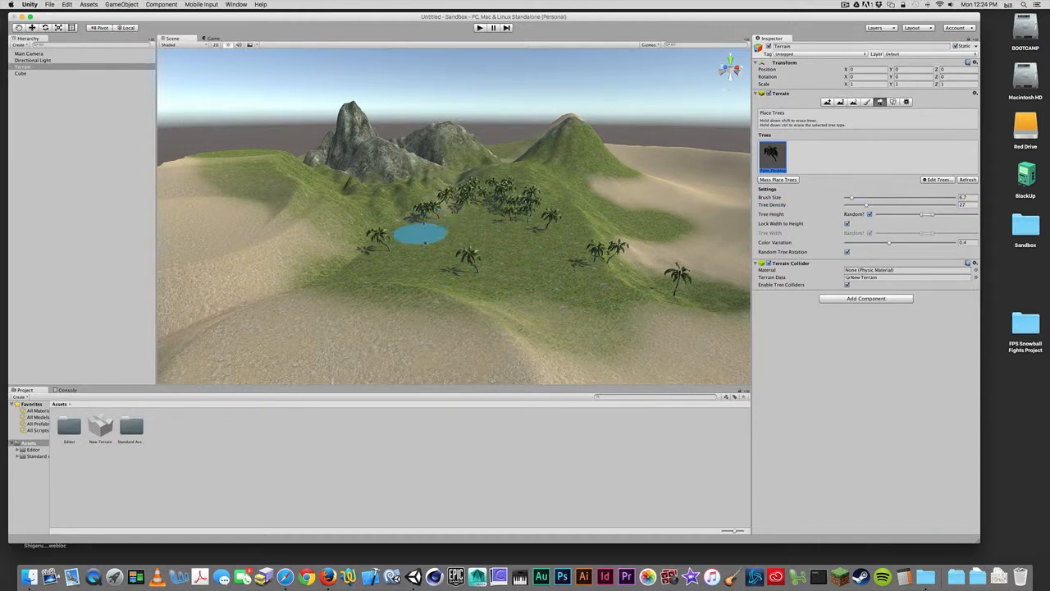
pyautogui.click(577, 240)
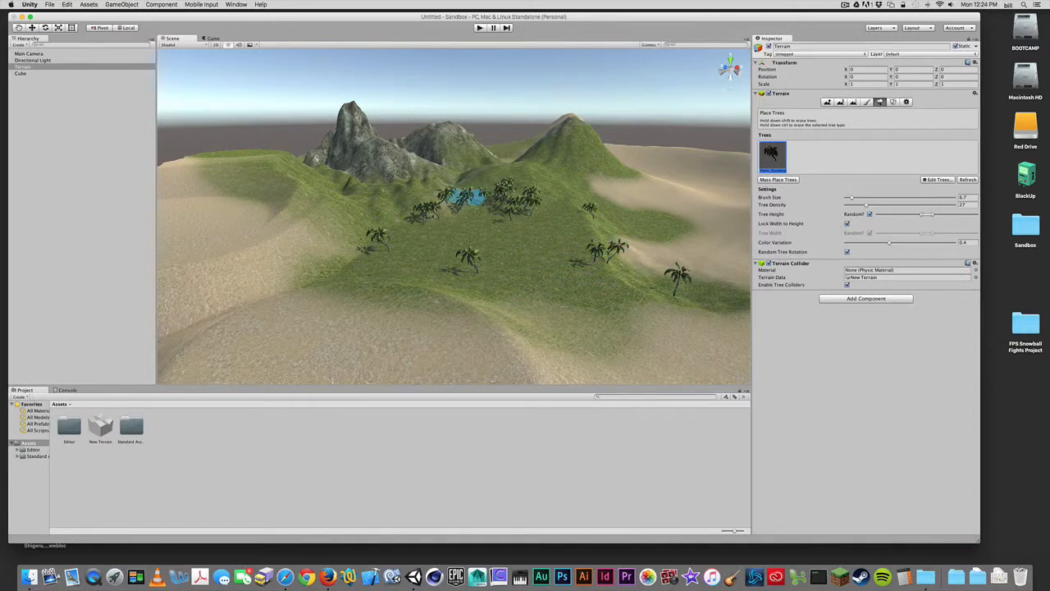
# Erase most of the dense palm cluster on the far side of the plain below the mountains
pyautogui.keyDown('shift'); pyautogui.click(436, 210); pyautogui.keyUp('shift')
pyautogui.keyDown('shift'); pyautogui.click(503, 200); pyautogui.keyUp('shift')
pyautogui.keyDown('shift'); pyautogui.click(506, 208); pyautogui.keyUp('shift')
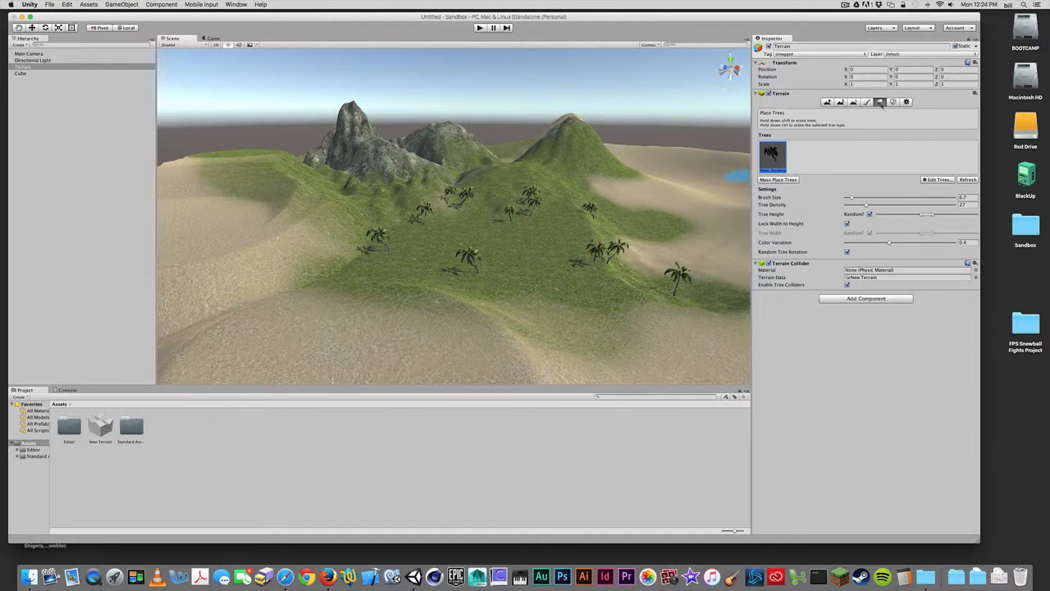
# Switch the terrain to detail painting and save the scene as lvl01.unity in the Assets folder
pyautogui.click(893, 101)
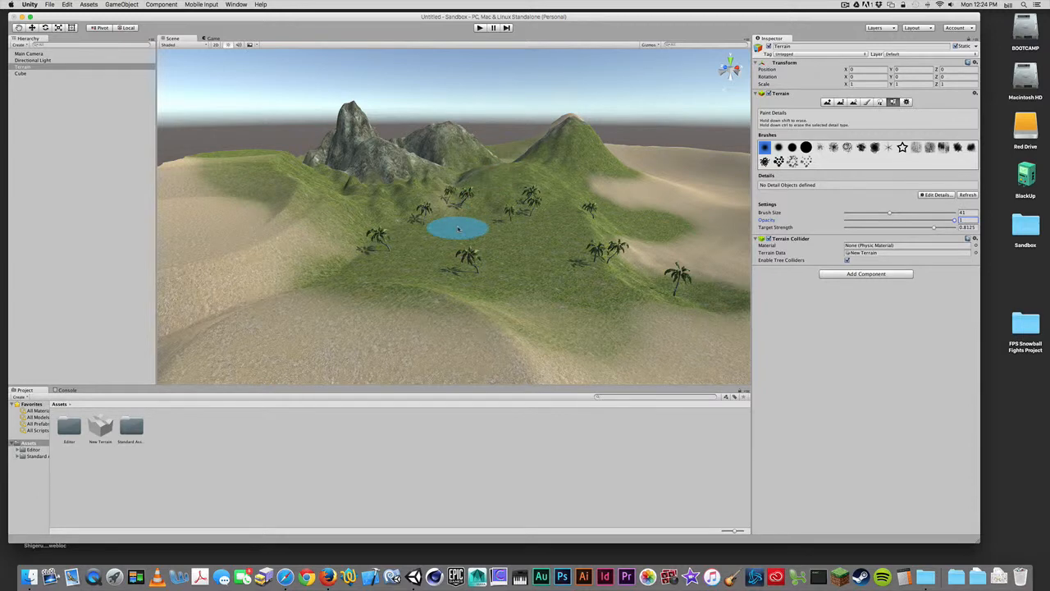
pyautogui.click(48, 4)
pyautogui.click(59, 34)
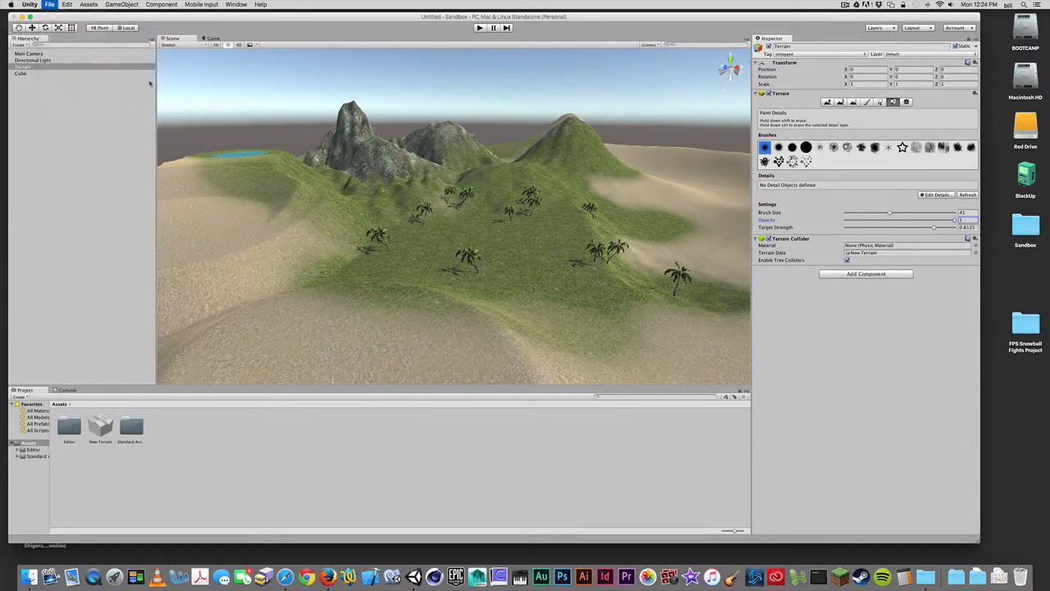
pyautogui.write('lvl1')
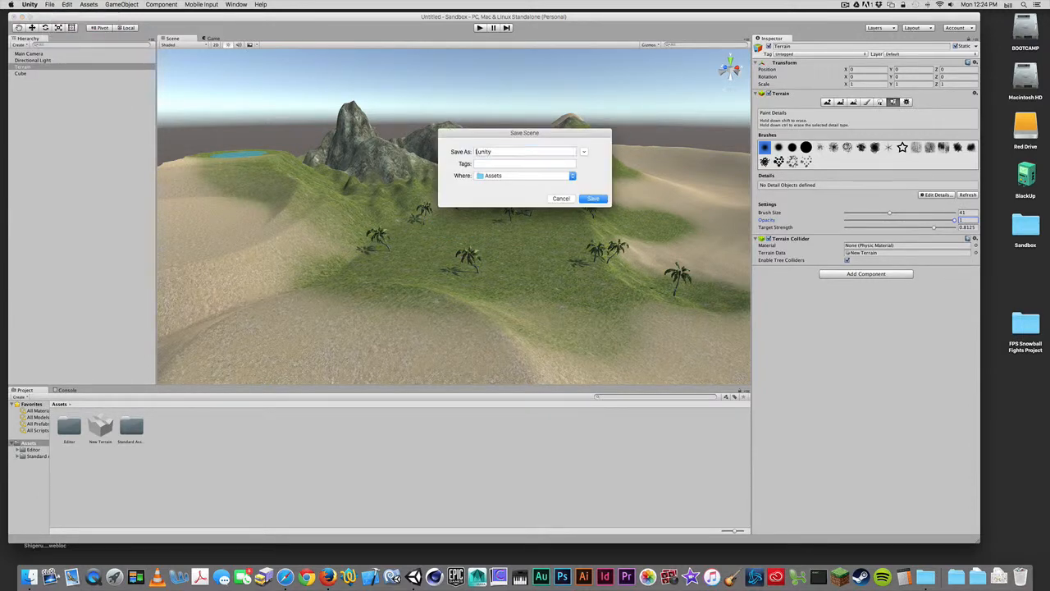
pyautogui.write('1')
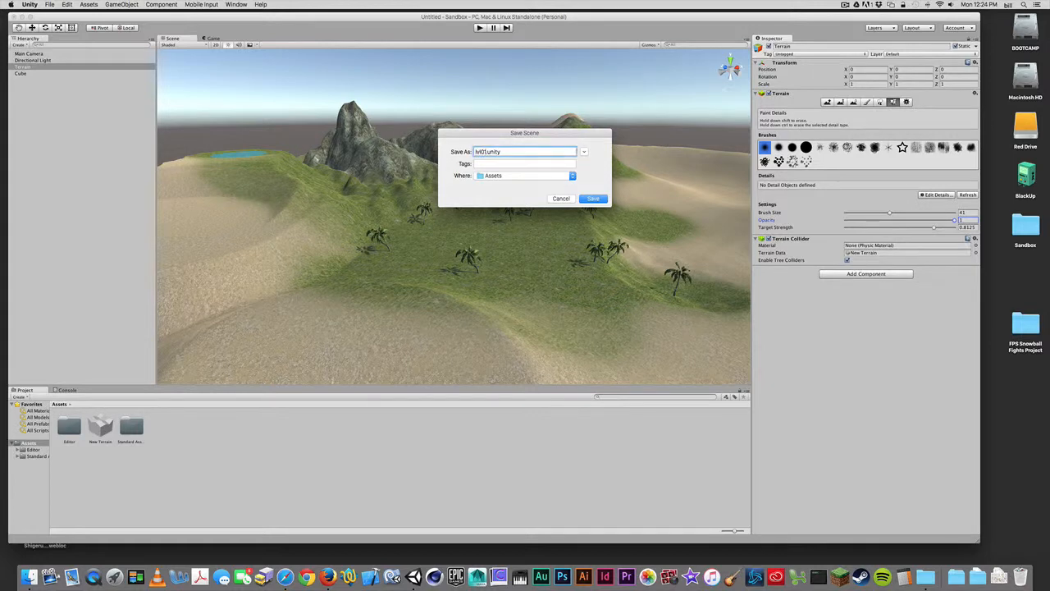
pyautogui.click(602, 200)
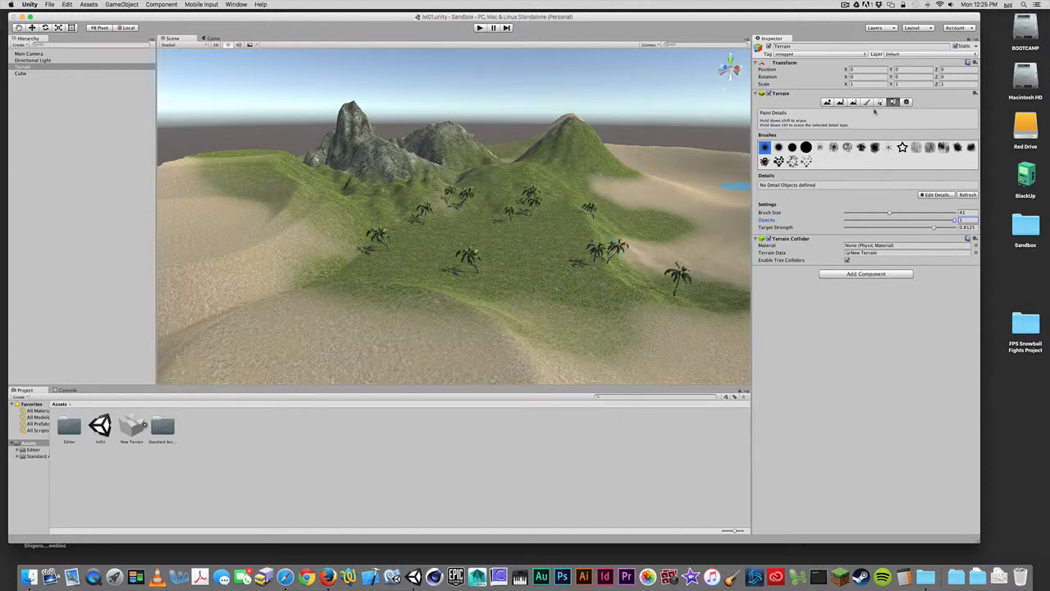
# Add a grass texture to the terrain details using GrassFrond01AlbedoAlpha as the detail texture
pyautogui.click(936, 195)
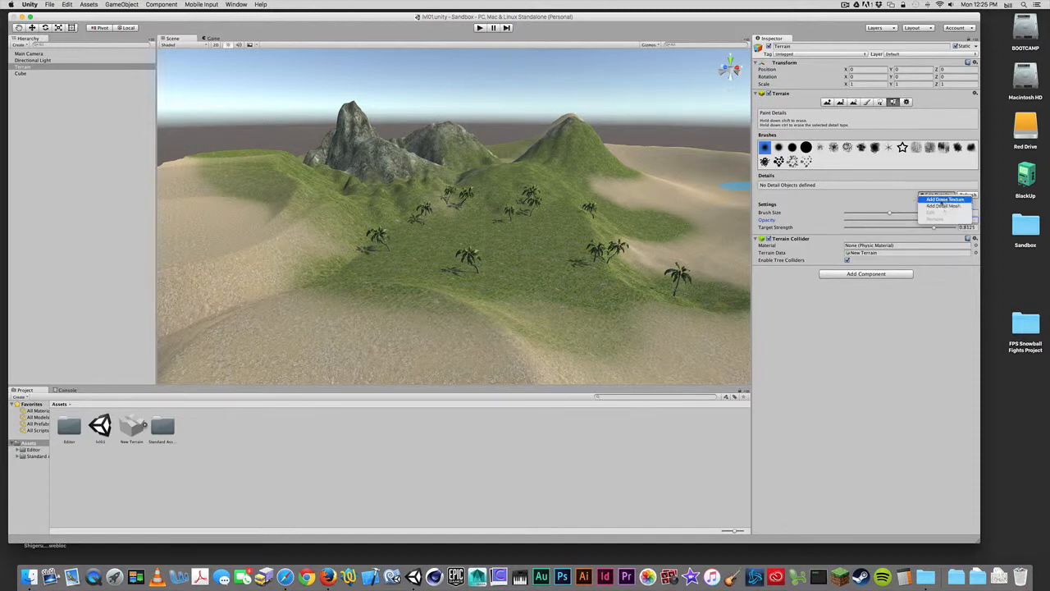
pyautogui.click(945, 199)
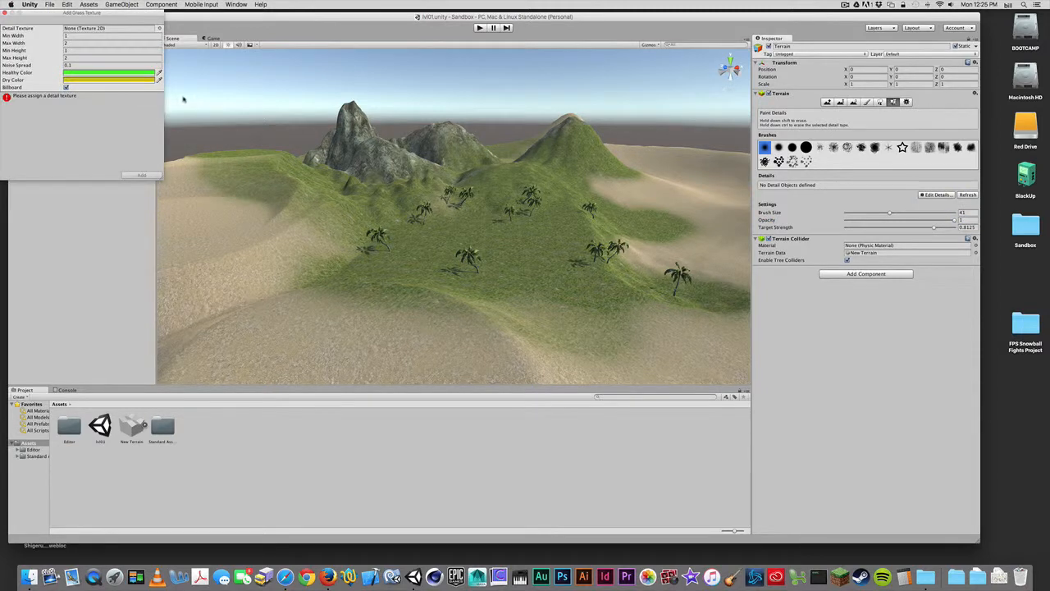
pyautogui.moveTo(100, 21); pyautogui.dragTo(311, 83)
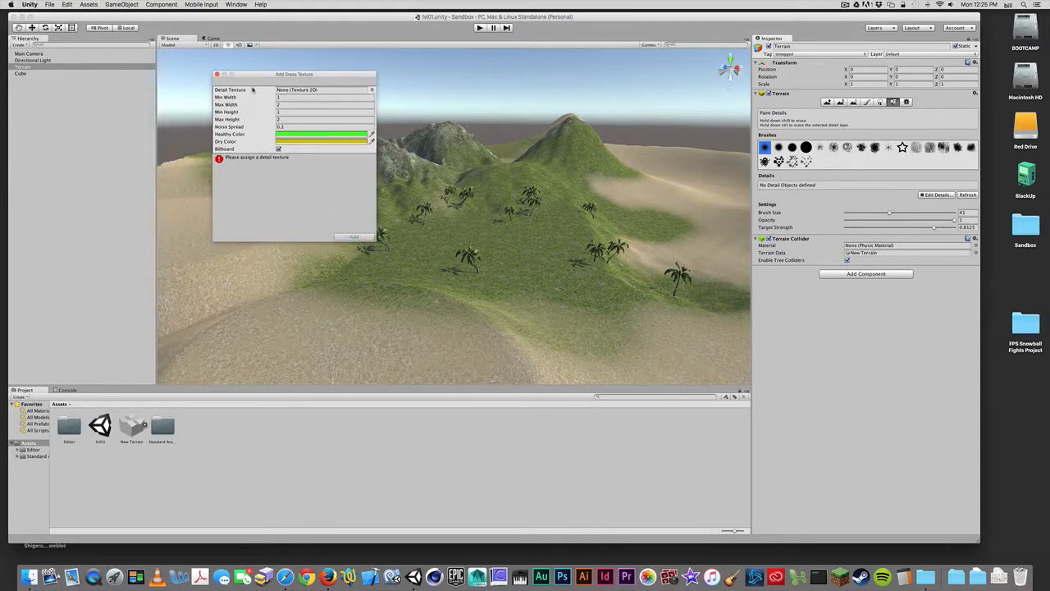
pyautogui.click(372, 91)
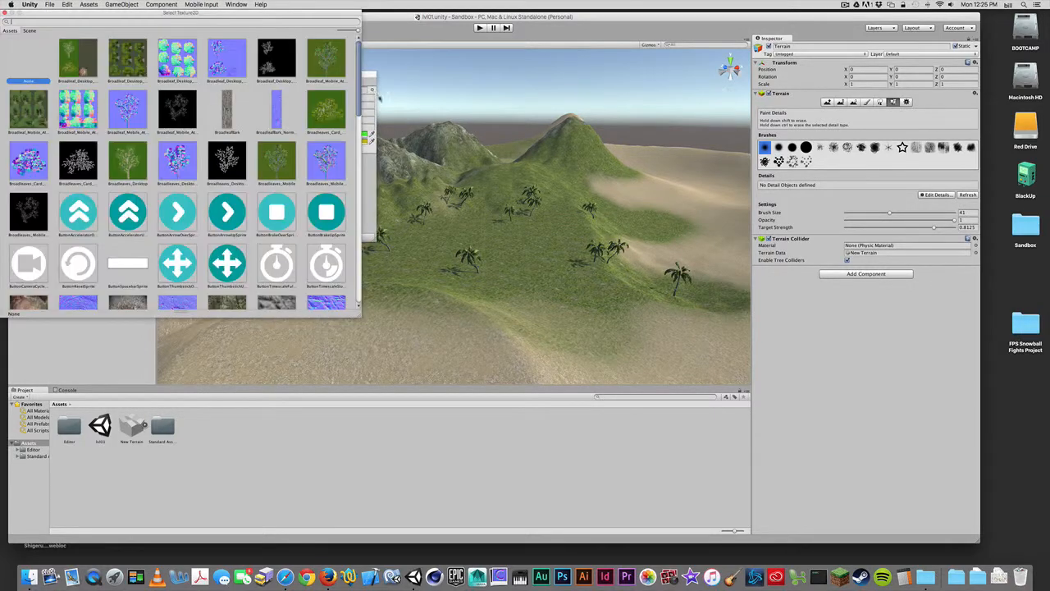
pyautogui.scroll(-10, 222, 149)
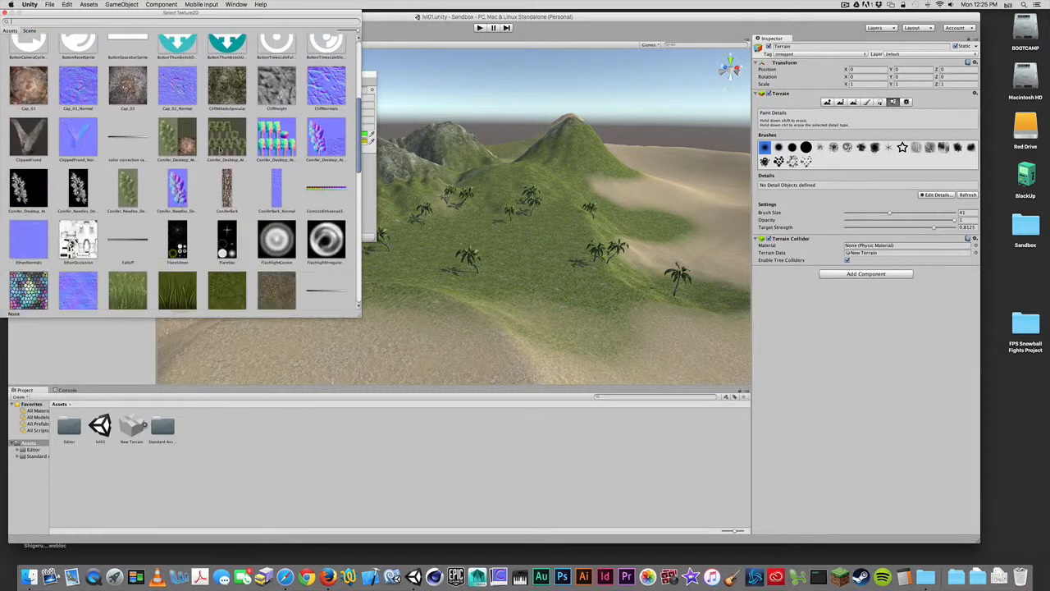
pyautogui.scroll(-3, 220, 150)
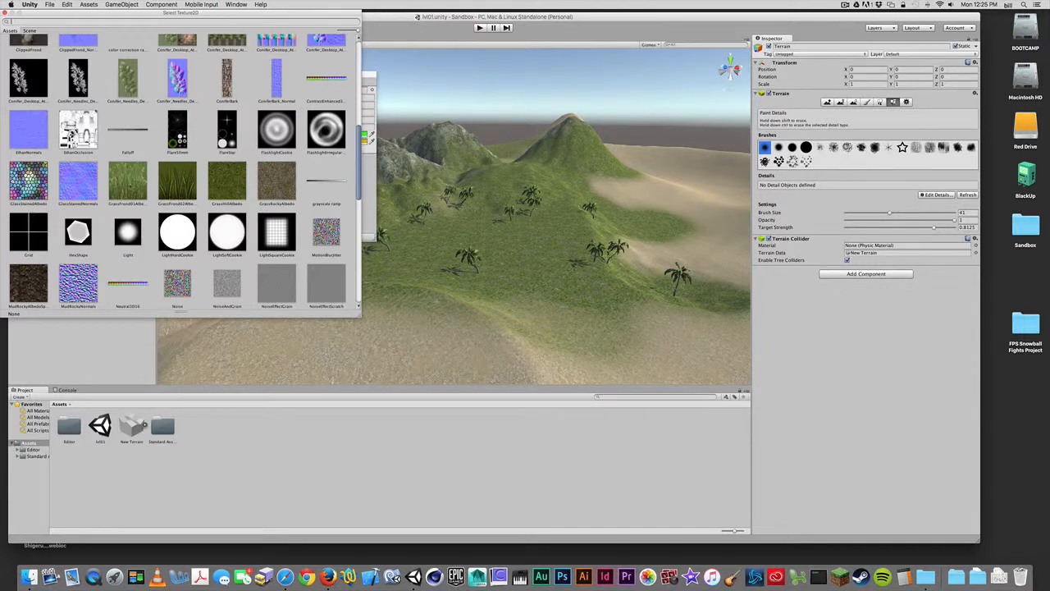
pyautogui.click(128, 183)
pyautogui.doubleClick(123, 183)
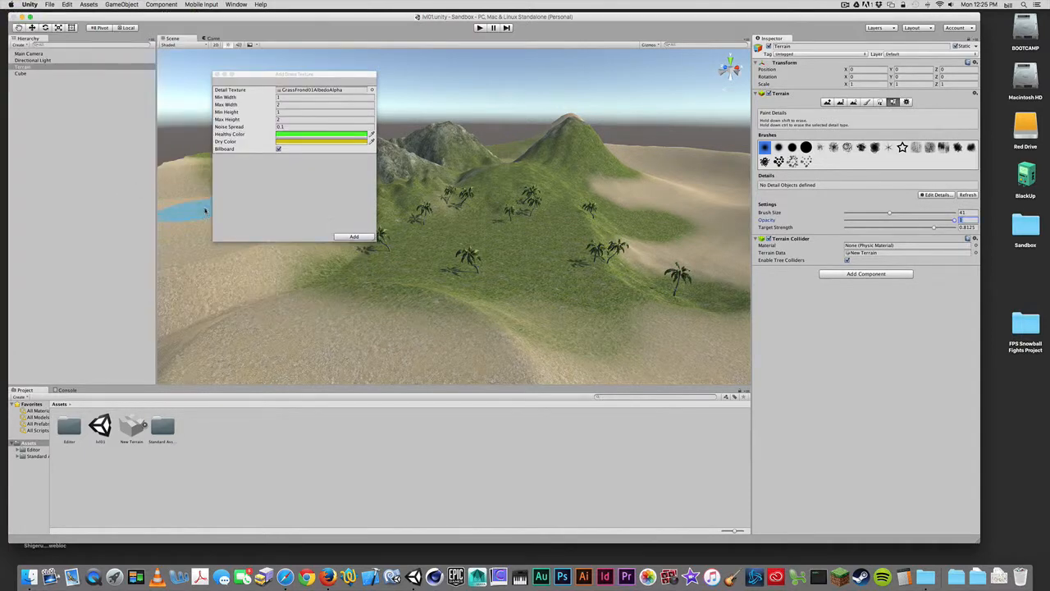
pyautogui.click(351, 237)
pyautogui.scroll(5, 485, 259)
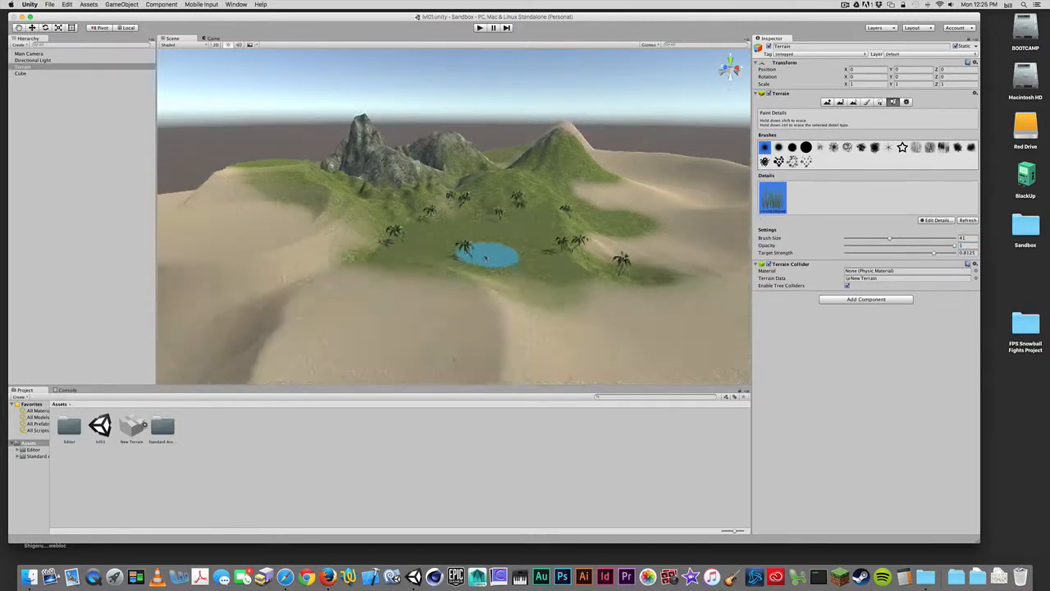
pyautogui.scroll(6, 485, 259)
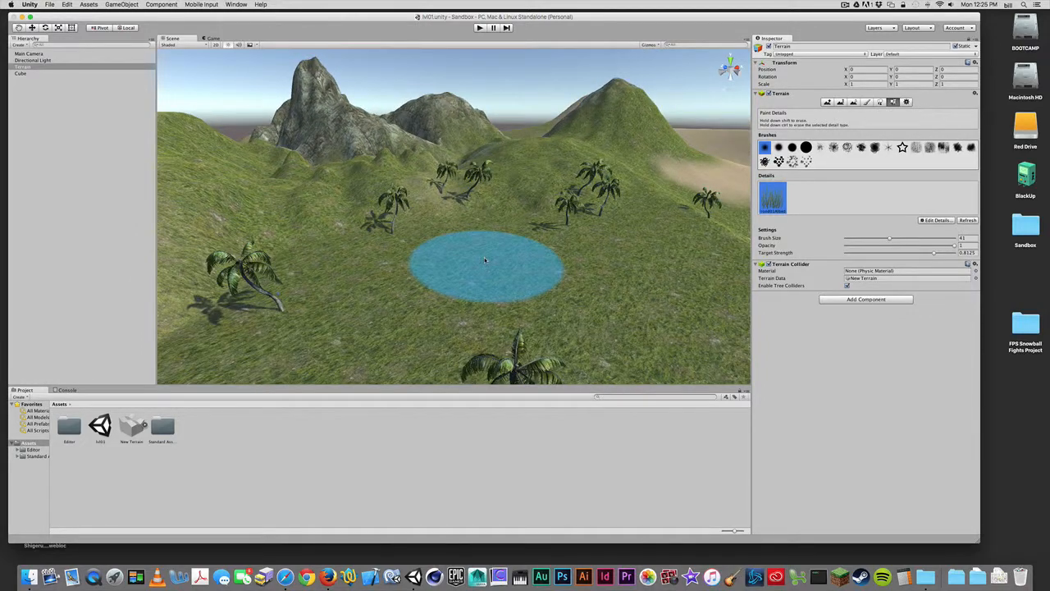
# Set the detail brush size to 28 and paint grass across the plain between the palm trees
pyautogui.scroll(-1, 484, 259)
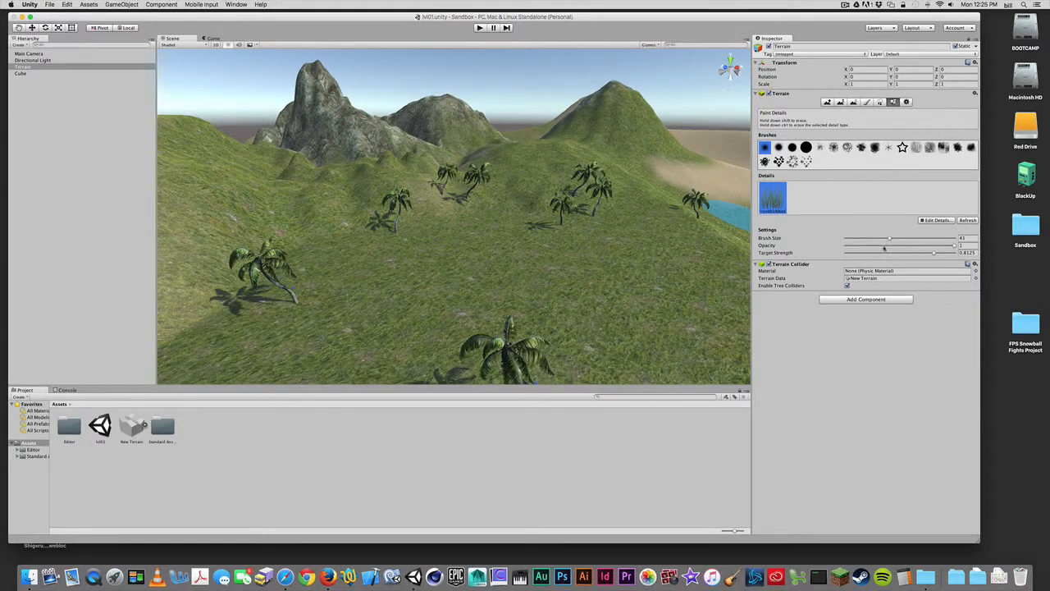
pyautogui.moveTo(889, 238); pyautogui.dragTo(874, 238)
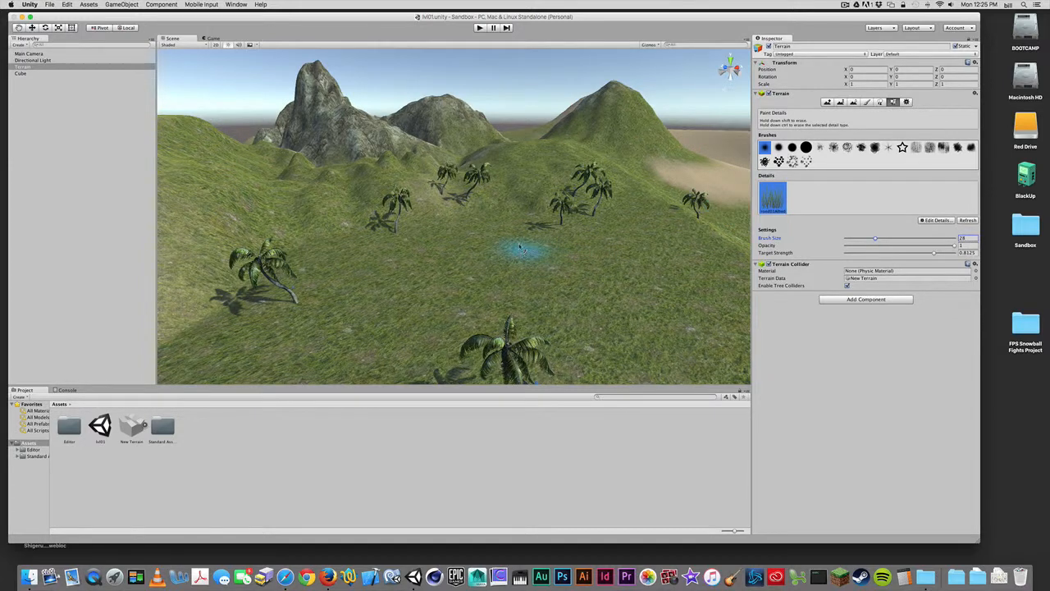
pyautogui.moveTo(519, 247)
pyautogui.mouseDown()
pyautogui.moveTo(448, 263)
pyautogui.moveTo(669, 270)
pyautogui.moveTo(404, 254)
pyautogui.moveTo(288, 294)
pyautogui.moveTo(358, 353)
pyautogui.moveTo(690, 336)
pyautogui.moveTo(656, 261)
pyautogui.mouseUp()
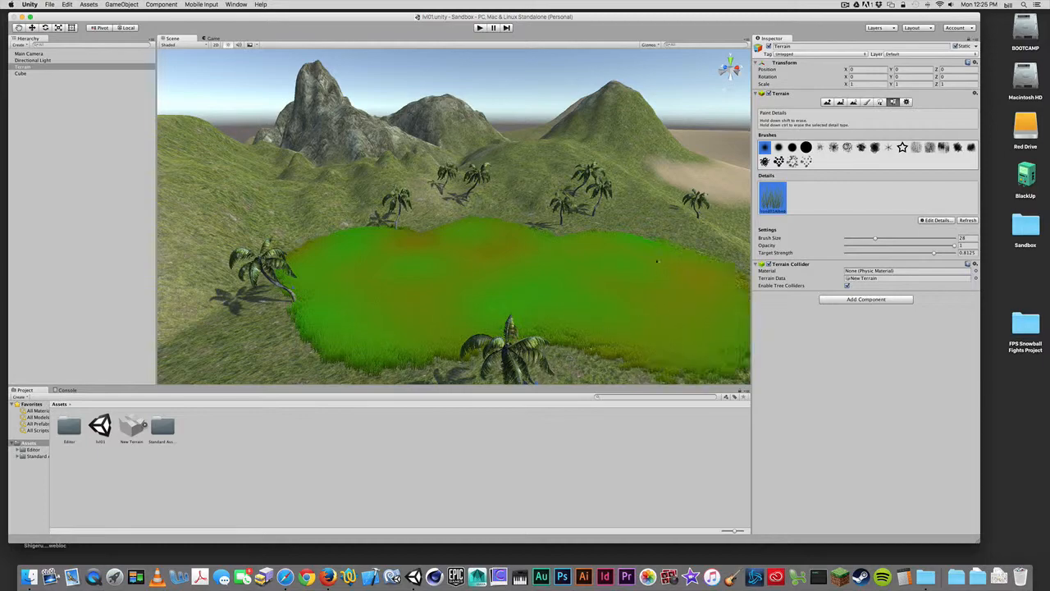
# Examine the painted grass from far away and close up to see how it renders at different distances
pyautogui.scroll(-5, 498, 242)
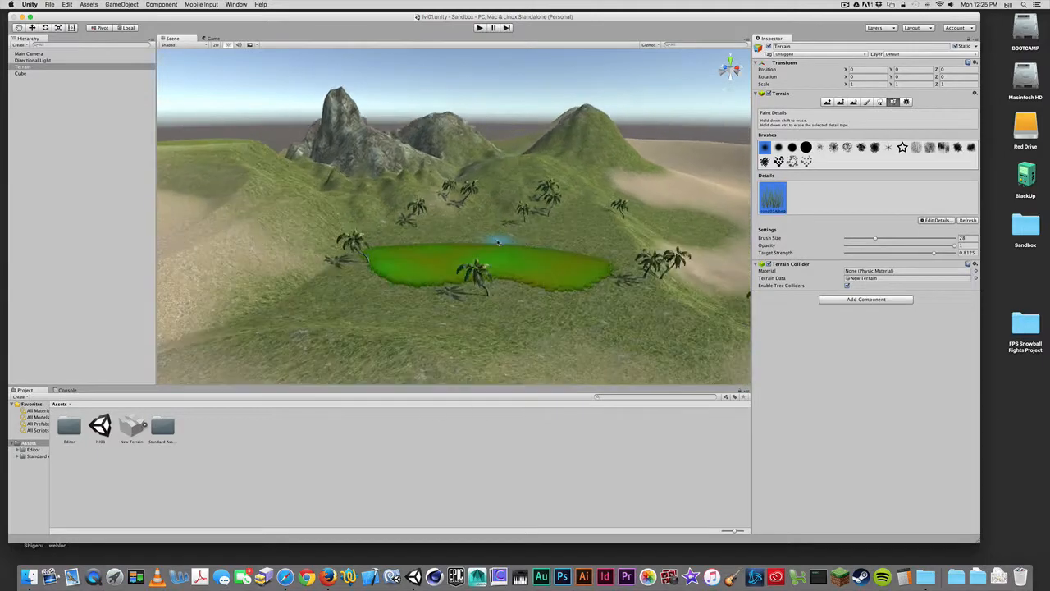
pyautogui.scroll(5, 498, 242)
pyautogui.scroll(3, 459, 227)
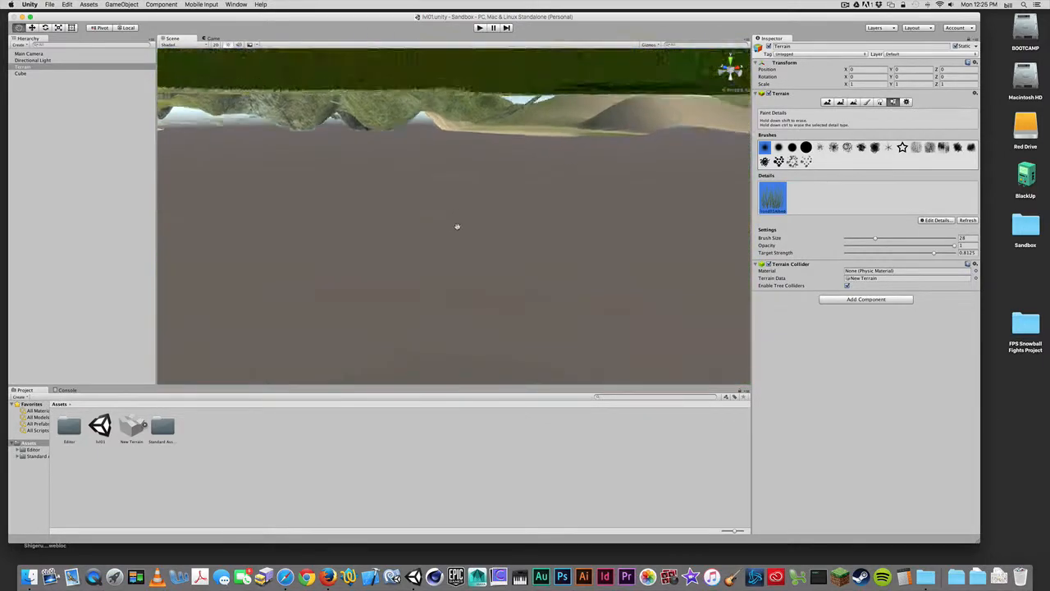
pyautogui.scroll(-6, 457, 226)
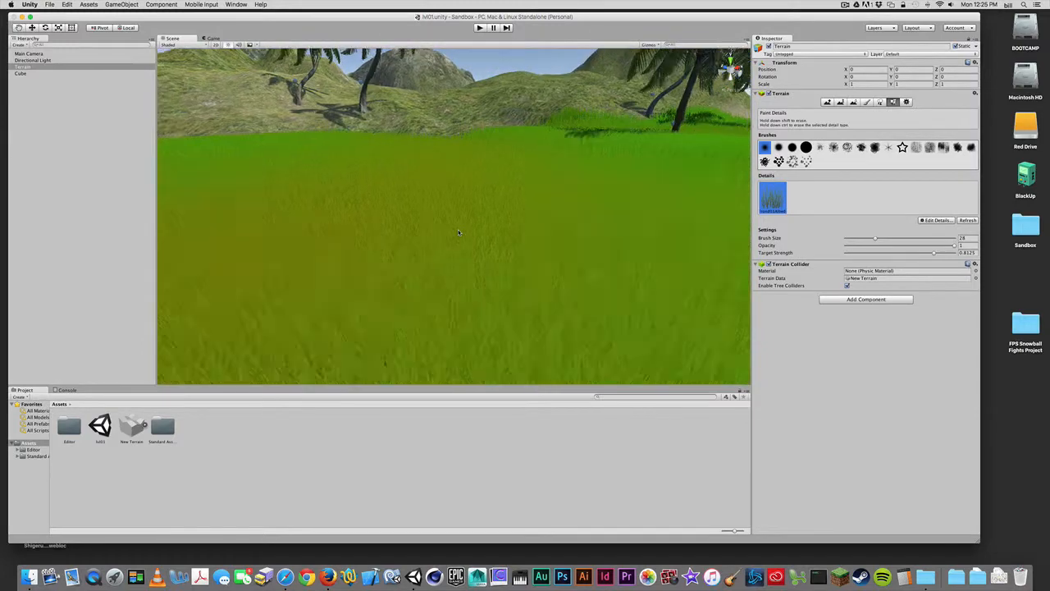
pyautogui.scroll(-4, 458, 233)
pyautogui.scroll(6, 481, 246)
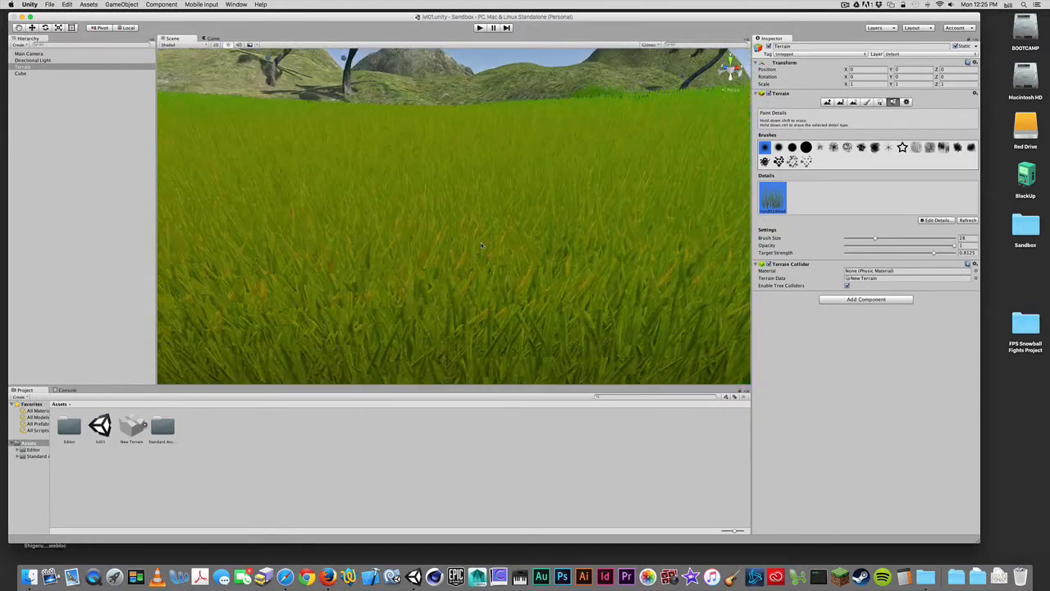
pyautogui.scroll(4, 482, 245)
pyautogui.scroll(-3, 461, 236)
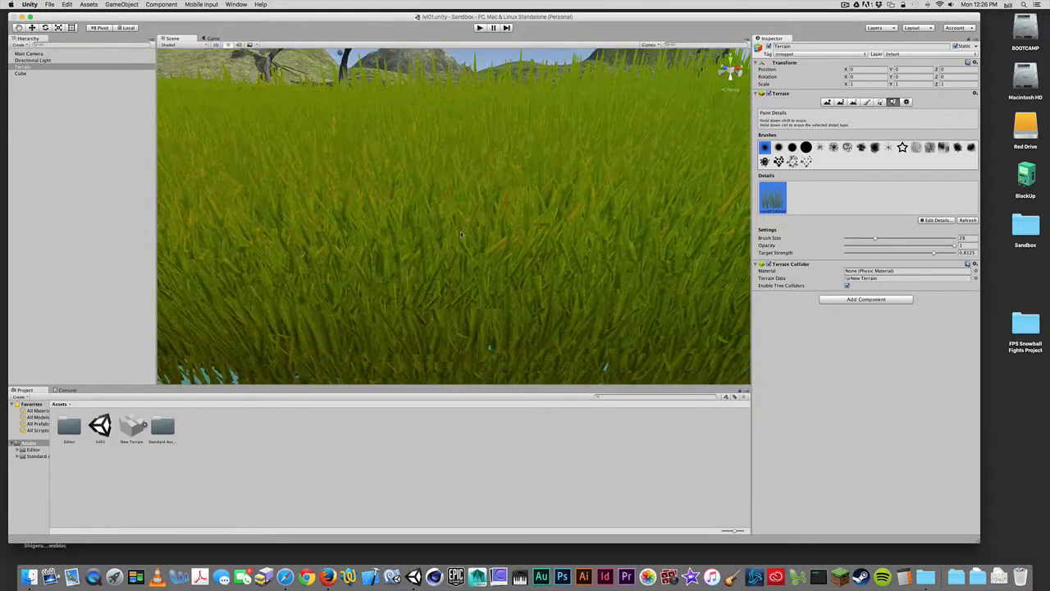
pyautogui.scroll(-5, 461, 235)
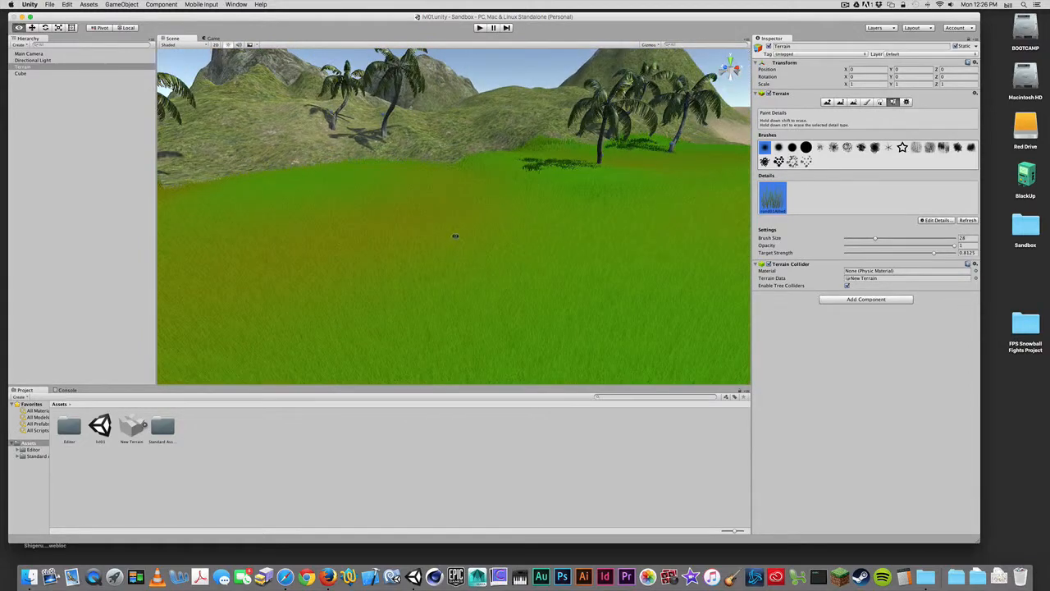
pyautogui.scroll(6, 463, 230)
pyautogui.scroll(-5, 463, 230)
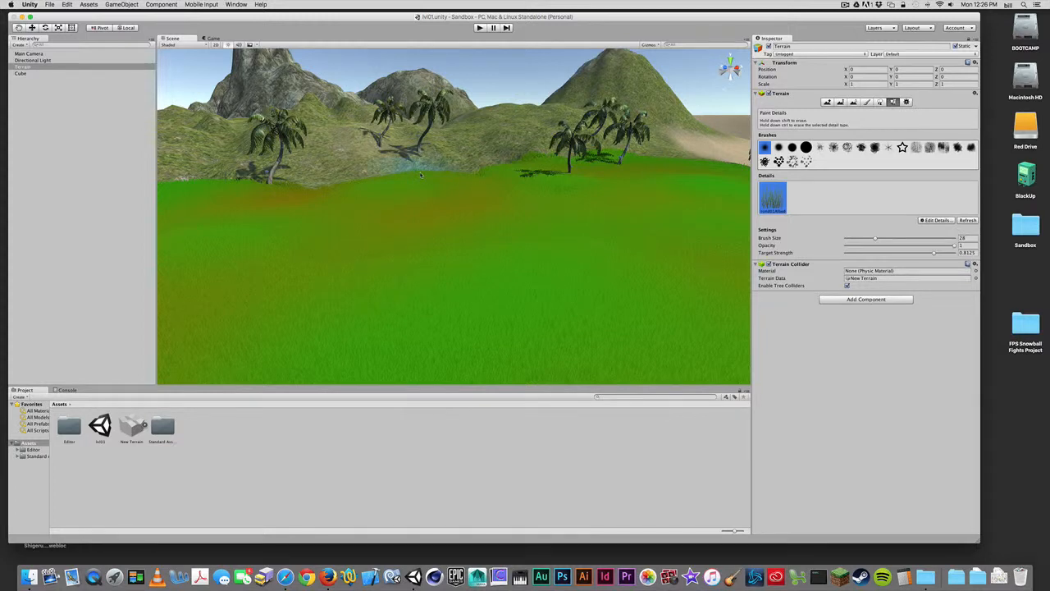
# Erase a wide strip of grass through the middle of the plain, splitting it into two patches
pyautogui.moveTo(417, 164)
pyautogui.keyDown('shift'); pyautogui.mouseDown()
pyautogui.moveTo(436, 194)
pyautogui.moveTo(387, 228)
pyautogui.moveTo(534, 321)
pyautogui.moveTo(540, 314)
pyautogui.moveTo(416, 304)
pyautogui.moveTo(215, 314)
pyautogui.moveTo(382, 275)
pyautogui.moveTo(404, 253)
pyautogui.mouseUp(); pyautogui.keyUp('shift')
pyautogui.scroll(-3, 540, 314)
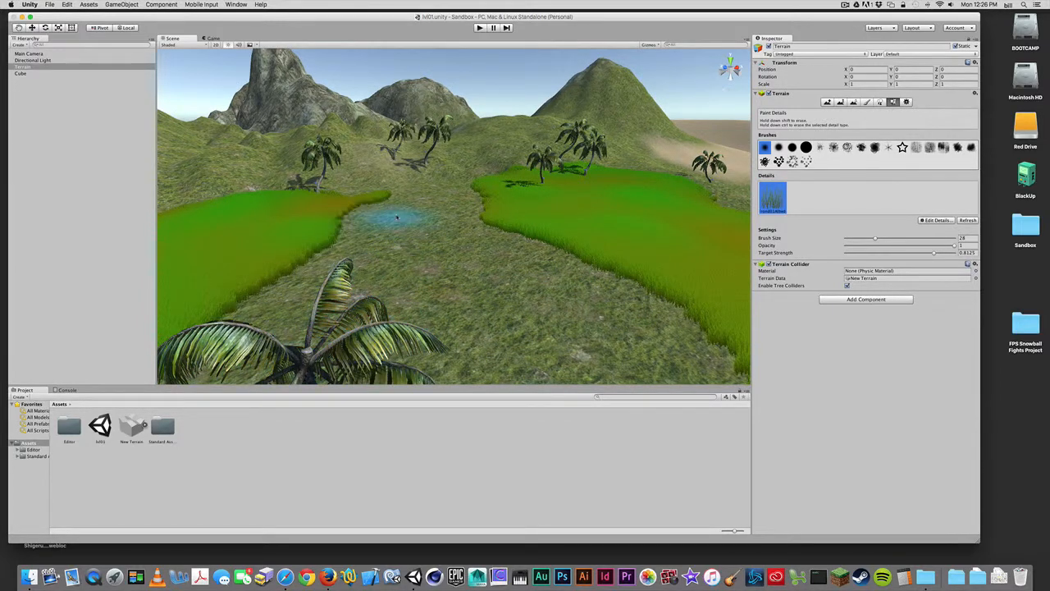
# Examine the two grass patches from several distances to check how viewing distance affects their display
pyautogui.scroll(-3, 429, 239)
pyautogui.scroll(-5, 434, 240)
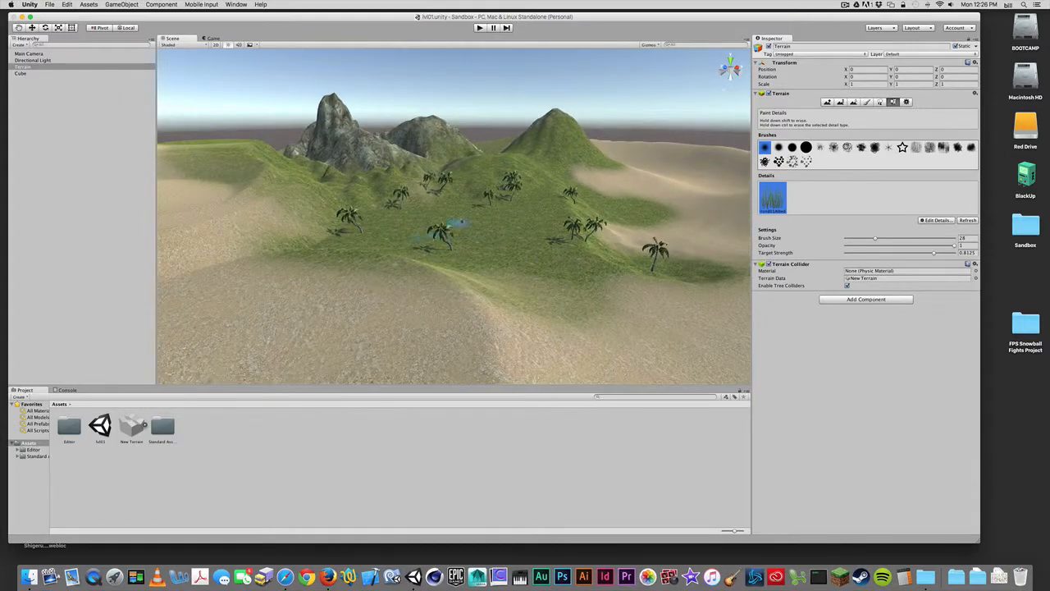
pyautogui.scroll(-2, 441, 240)
pyautogui.scroll(-6, 440, 243)
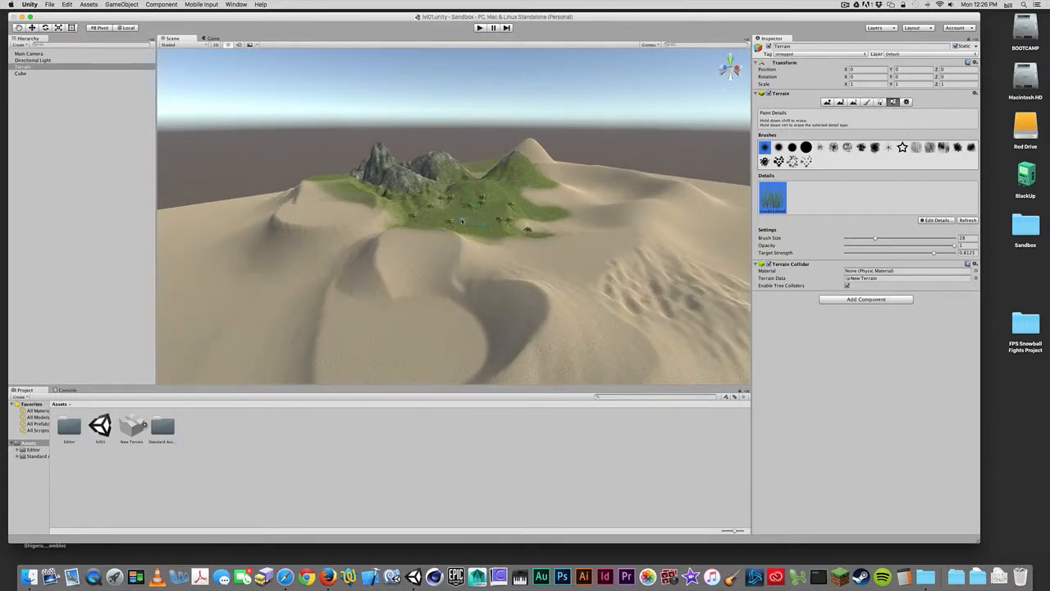
pyautogui.scroll(6, 463, 220)
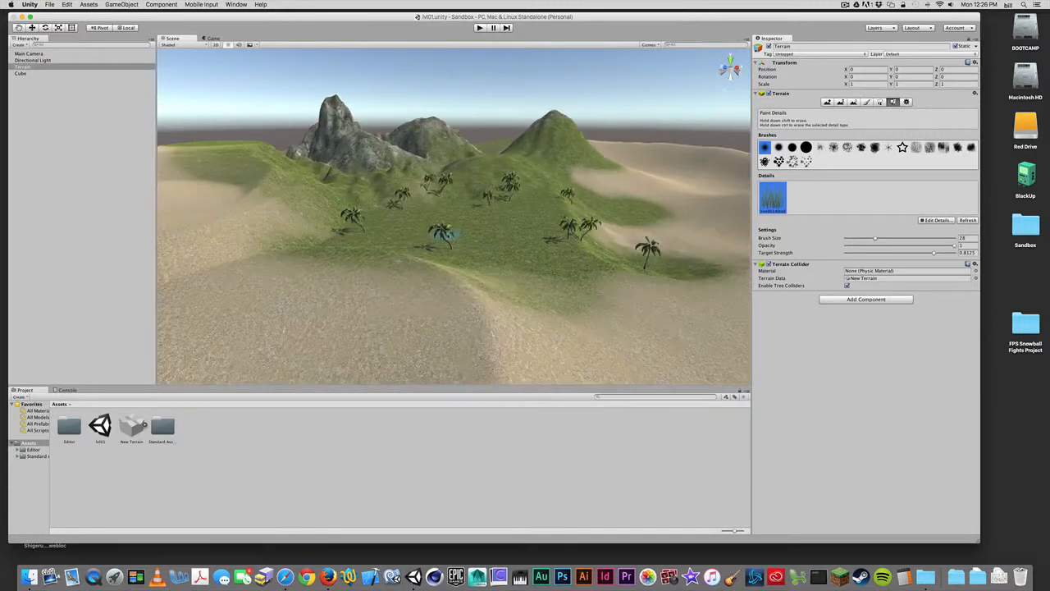
pyautogui.scroll(10, 441, 234)
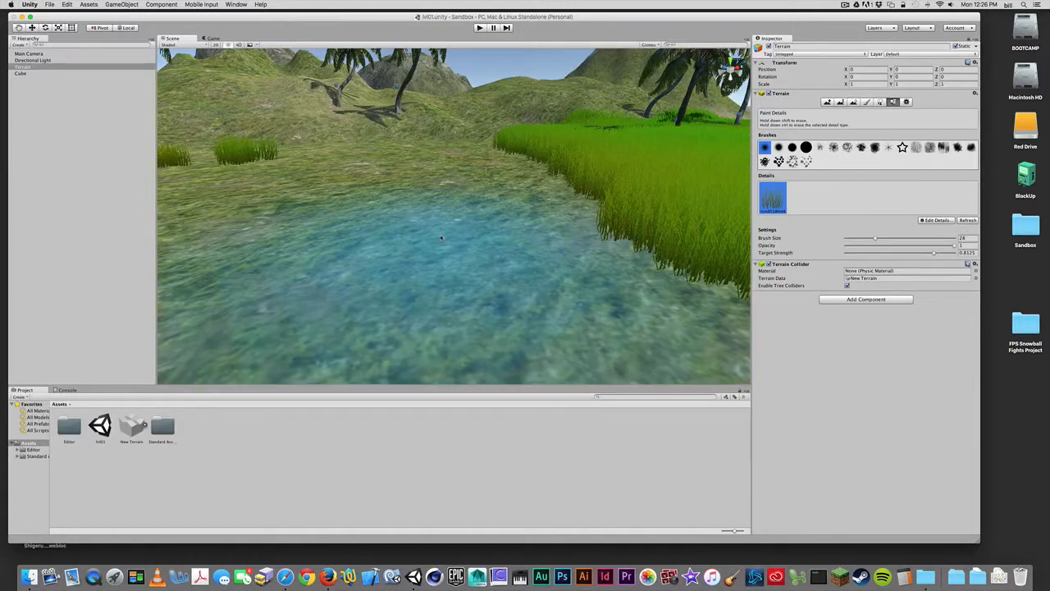
pyautogui.scroll(-10, 441, 238)
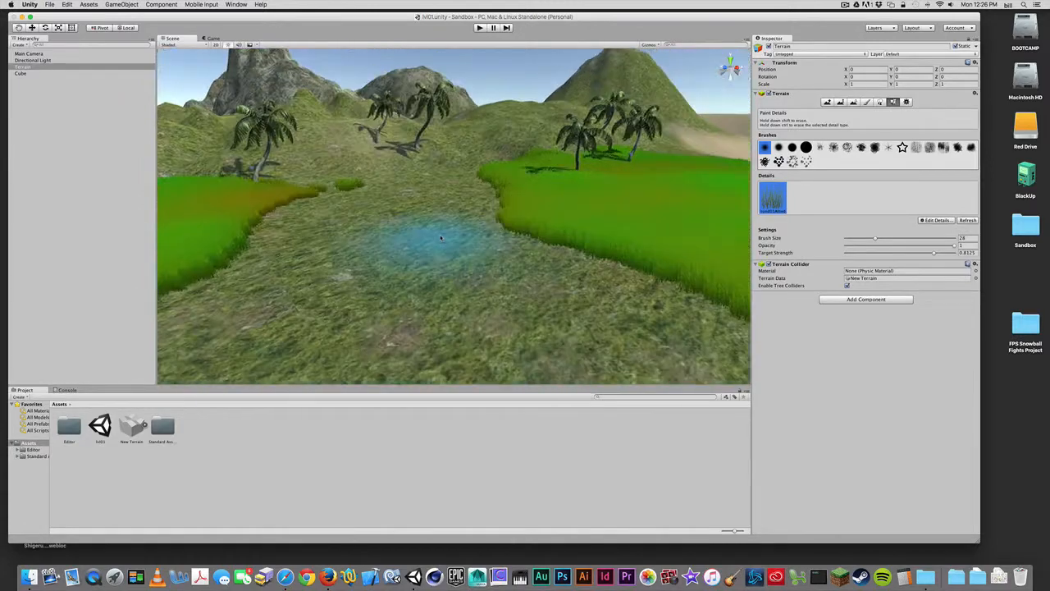
pyautogui.scroll(-3, 391, 251)
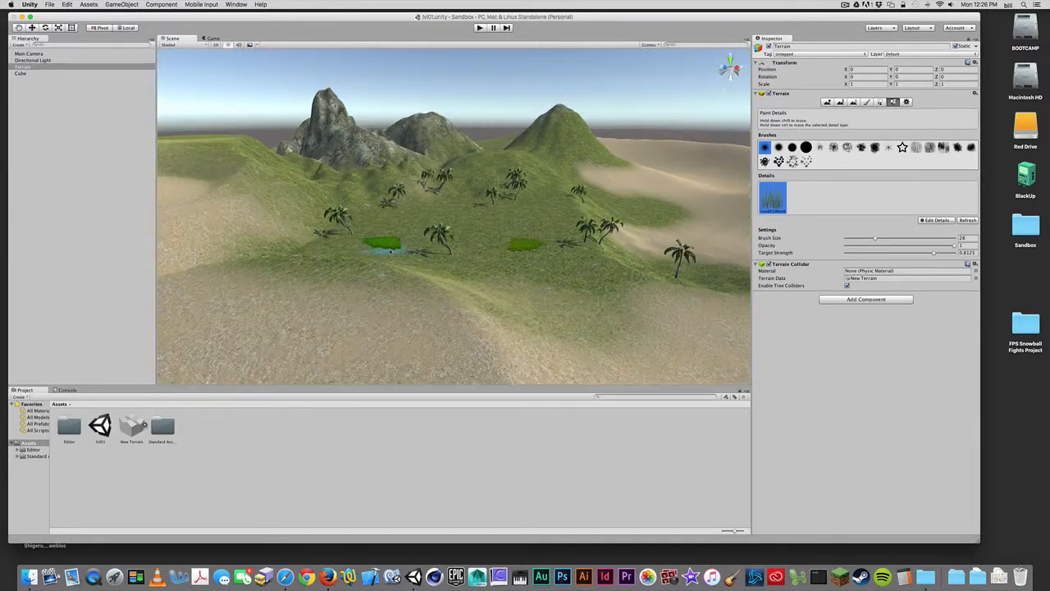
# Erase the inner areas of both grass patches to widen the clearing around the foreground palm
pyautogui.scroll(5, 391, 251)
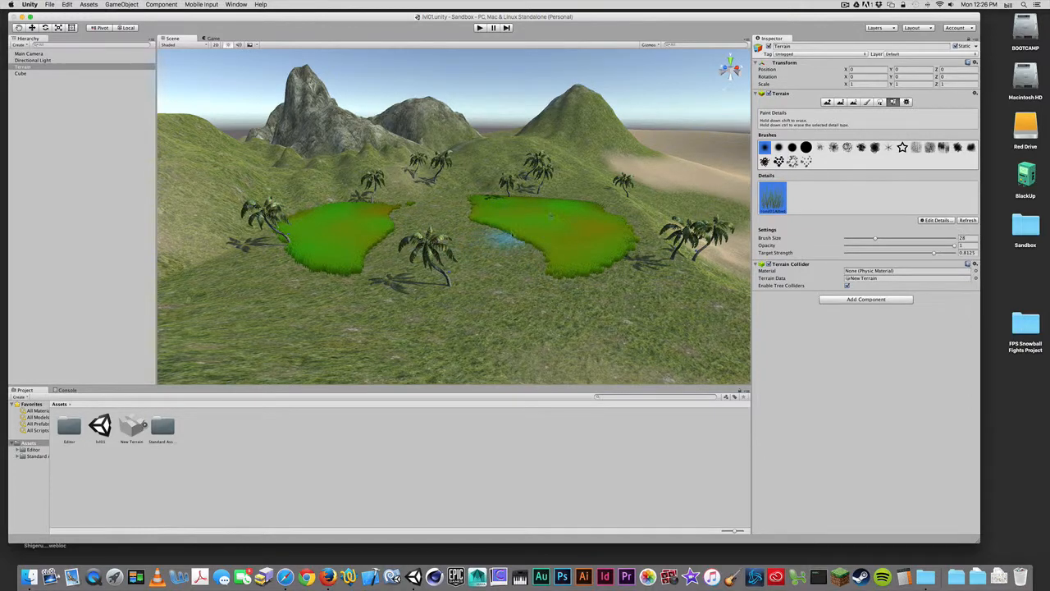
pyautogui.scroll(4, 437, 260)
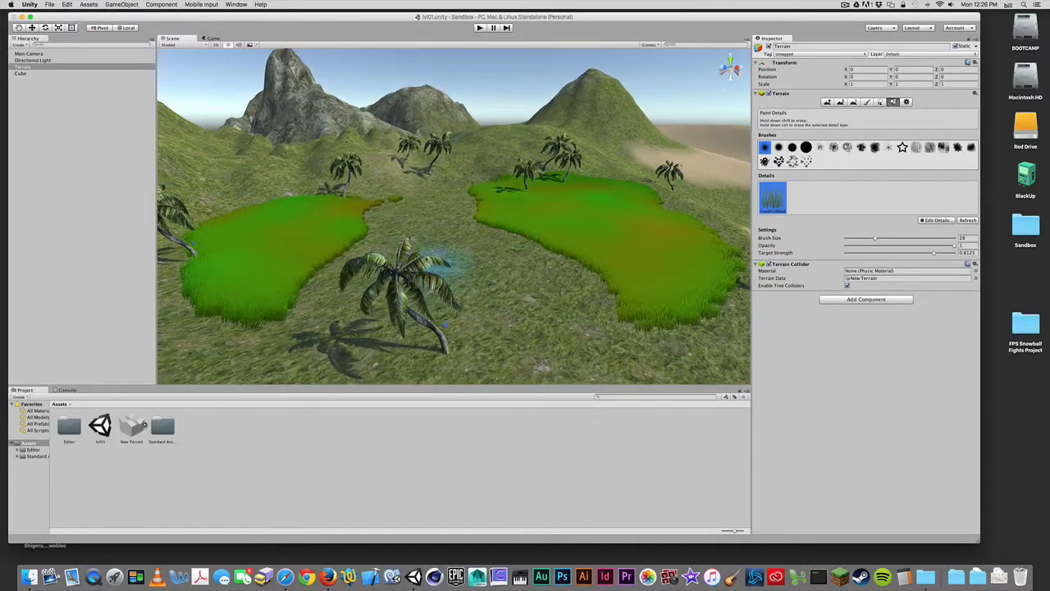
pyautogui.moveTo(346, 232)
pyautogui.keyDown('shift'); pyautogui.mouseDown()
pyautogui.moveTo(281, 241)
pyautogui.moveTo(270, 281)
pyautogui.mouseUp(); pyautogui.keyUp('shift')
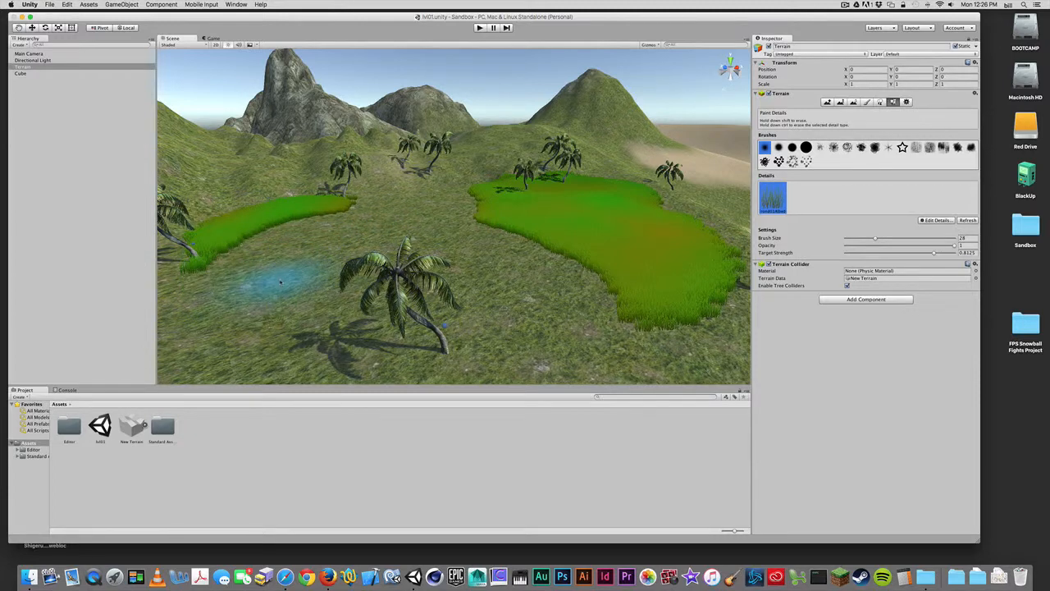
pyautogui.moveTo(462, 235)
pyautogui.keyDown('shift'); pyautogui.mouseDown()
pyautogui.moveTo(569, 239)
pyautogui.moveTo(544, 227)
pyautogui.moveTo(628, 241)
pyautogui.mouseUp(); pyautogui.keyUp('shift')
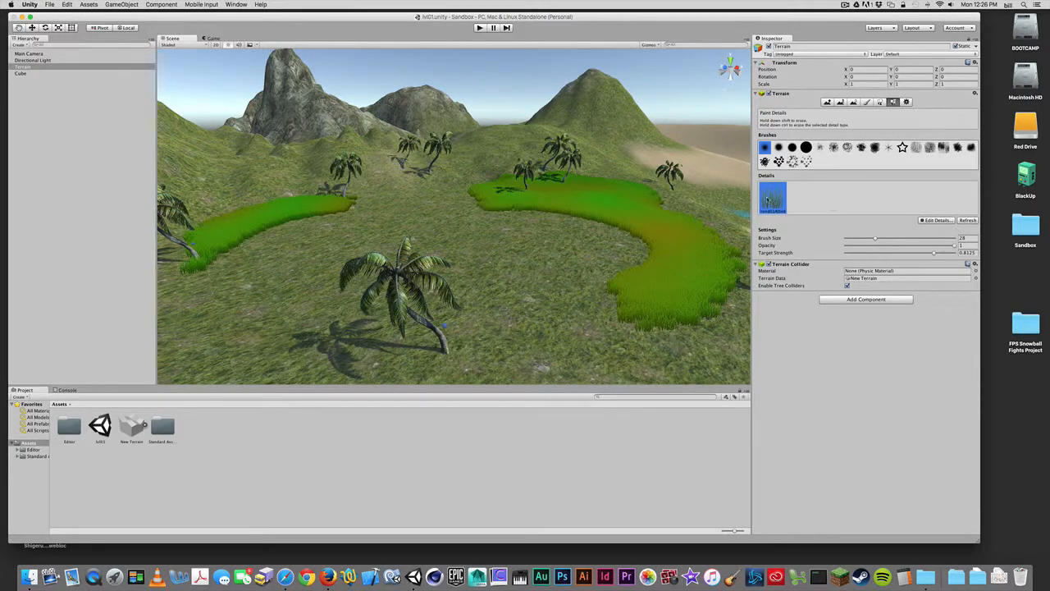
# Look through the prefabs available as a terrain detail mesh, and close the selection without adding one
pyautogui.click(936, 222)
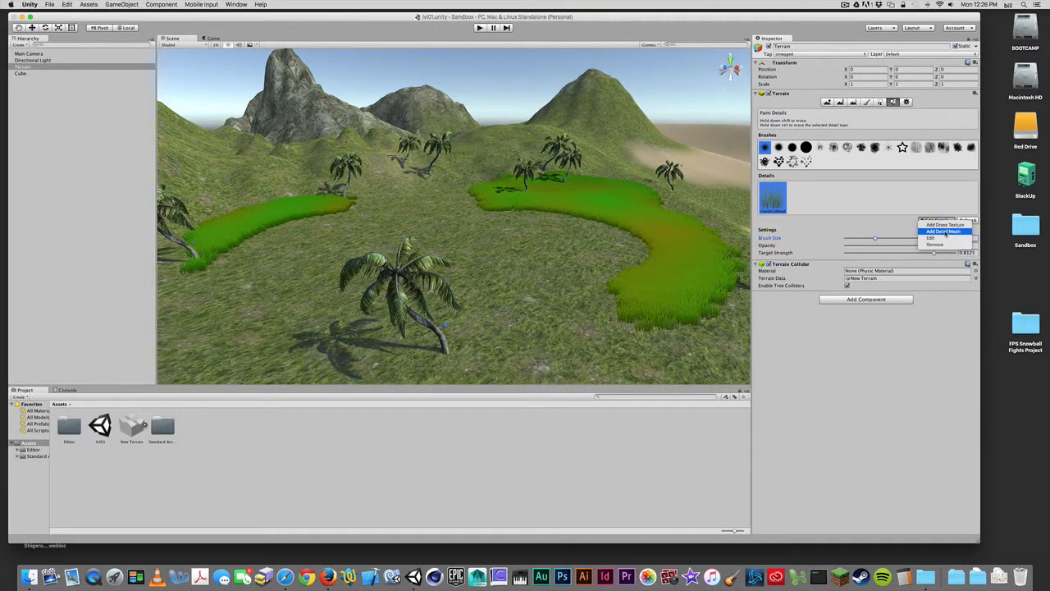
pyautogui.click(943, 231)
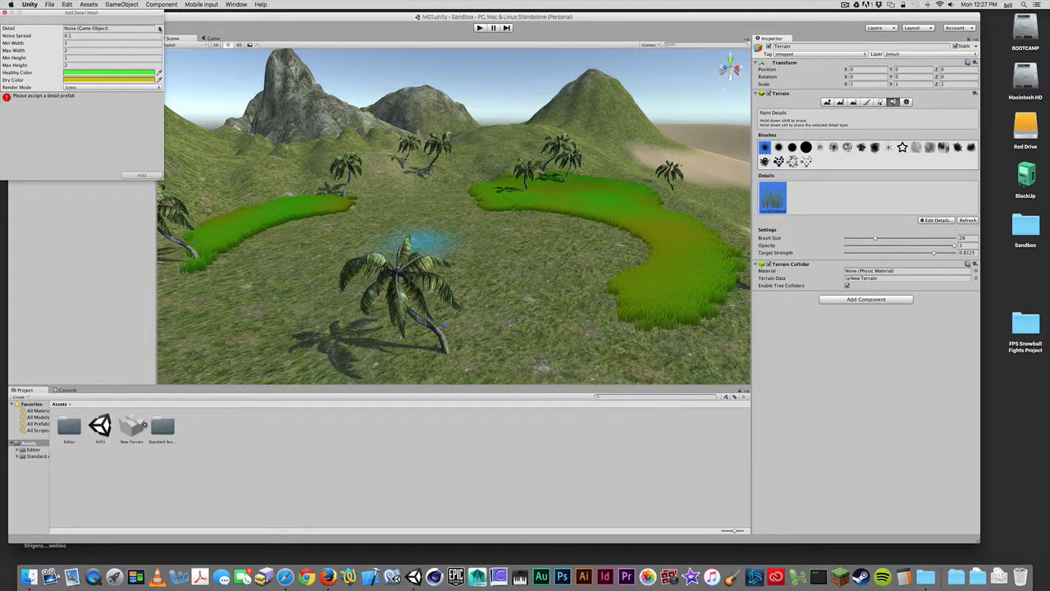
pyautogui.click(159, 29)
pyautogui.scroll(-5, 258, 119)
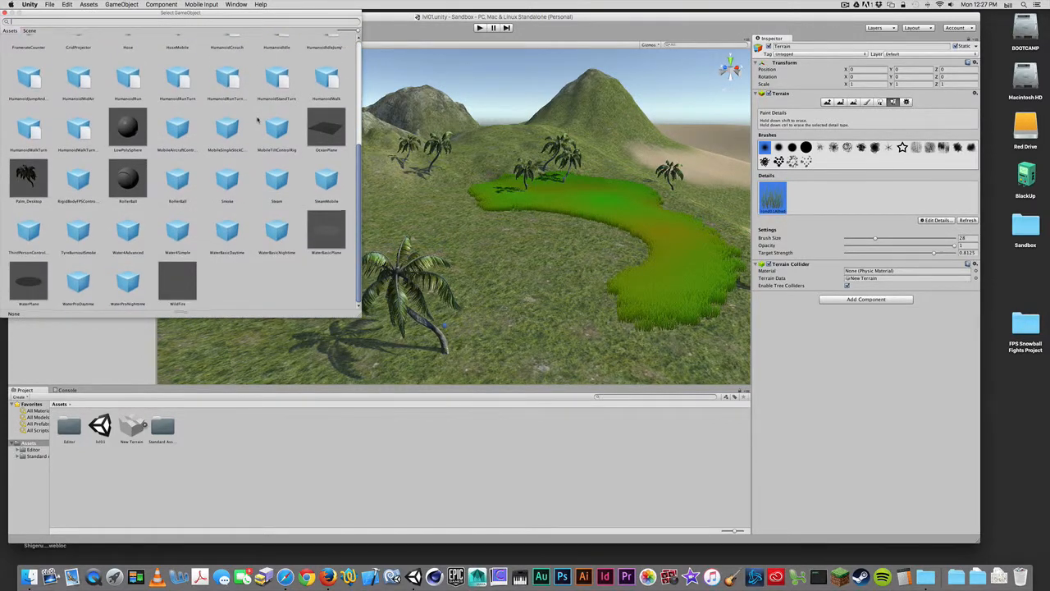
pyautogui.scroll(4, 258, 119)
pyautogui.scroll(1, 258, 120)
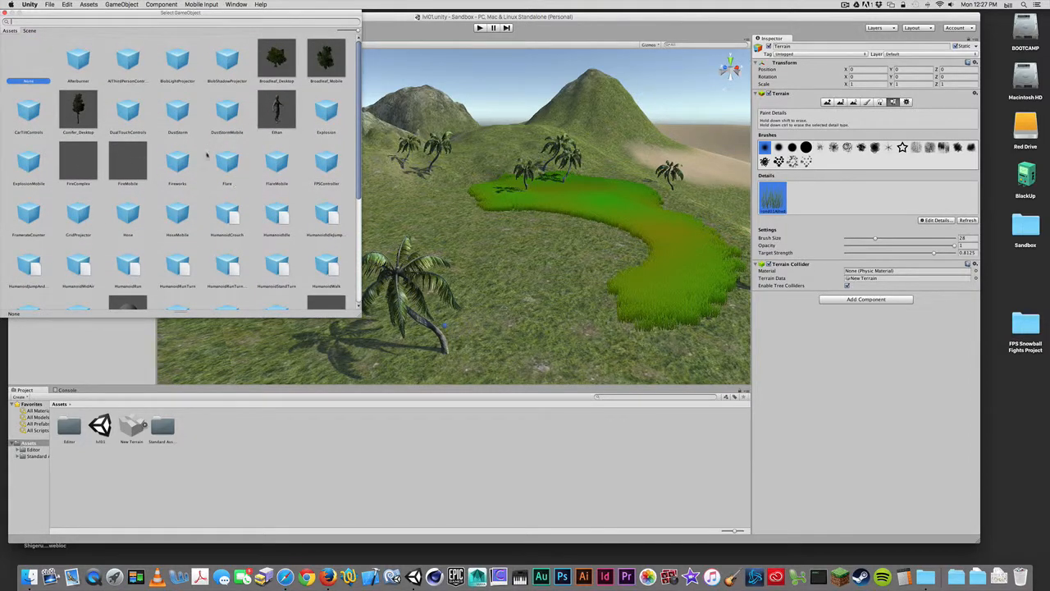
pyautogui.scroll(-3, 232, 155)
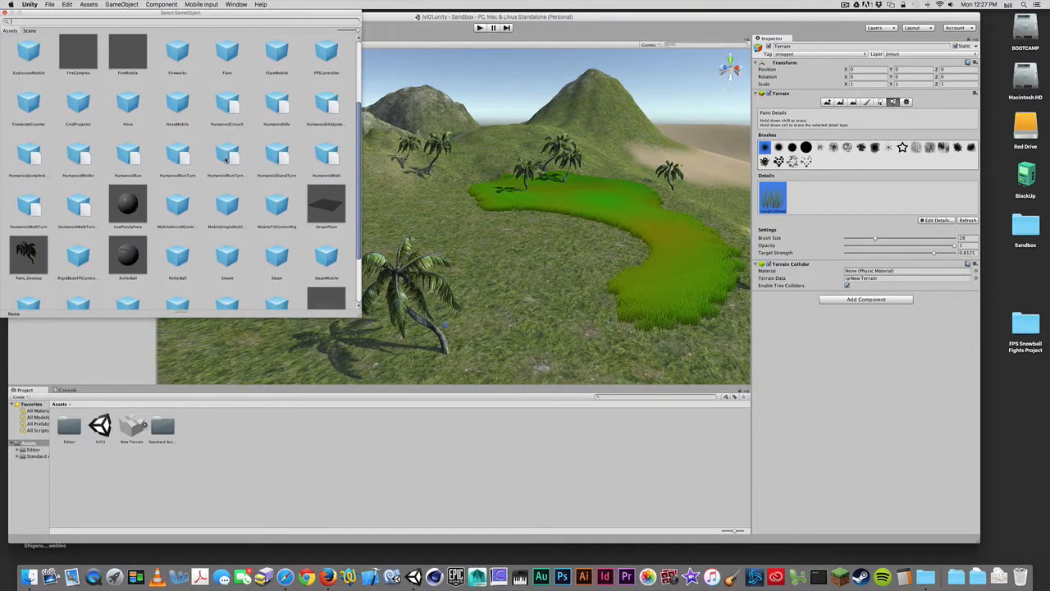
pyautogui.scroll(-3, 225, 160)
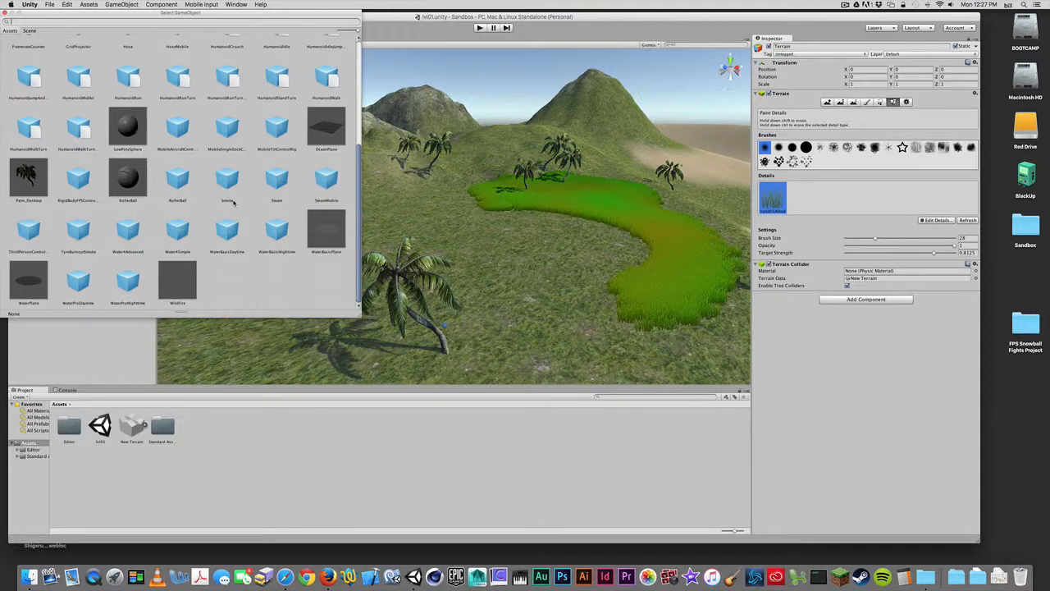
pyautogui.scroll(6, 233, 201)
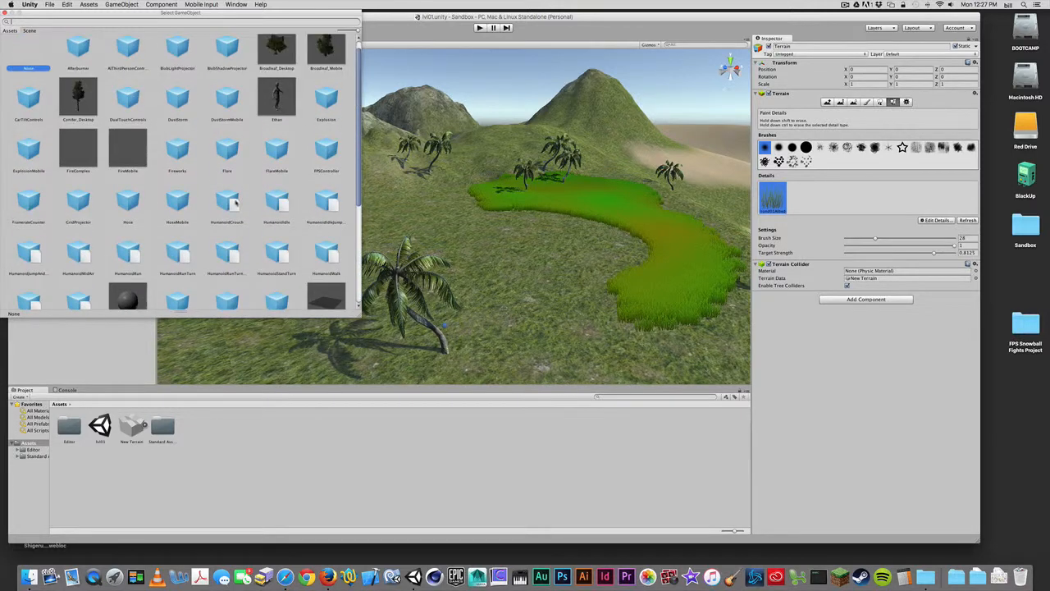
pyautogui.click(7, 14)
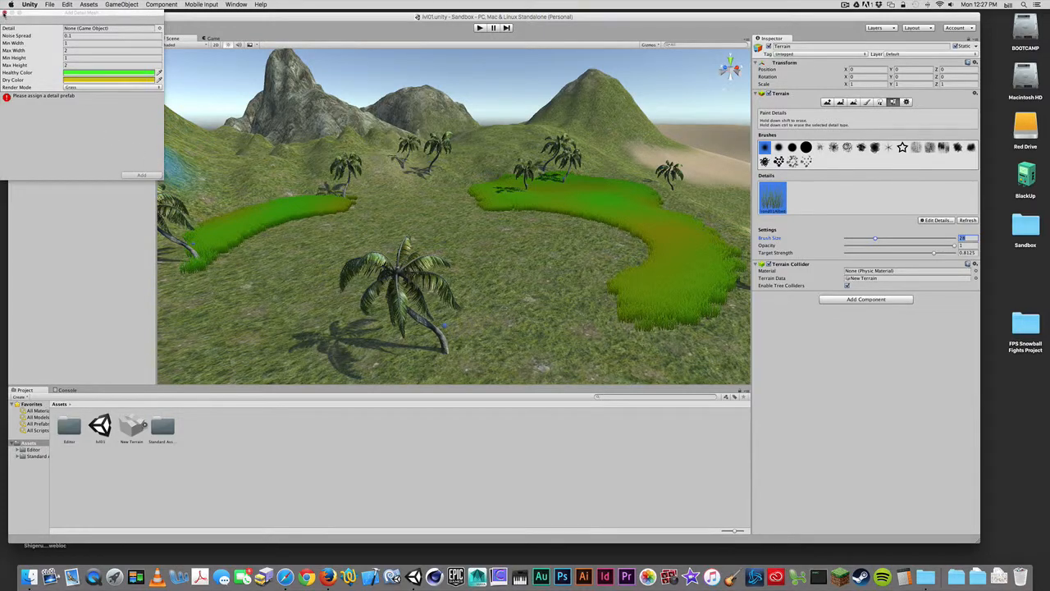
pyautogui.click(6, 13)
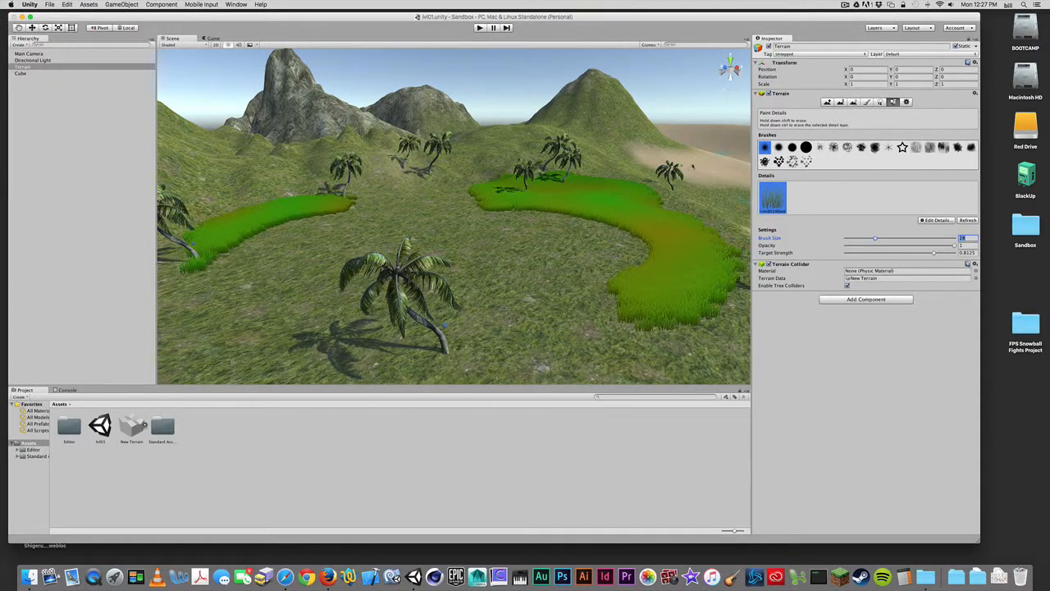
pyautogui.scroll(-10, 581, 198)
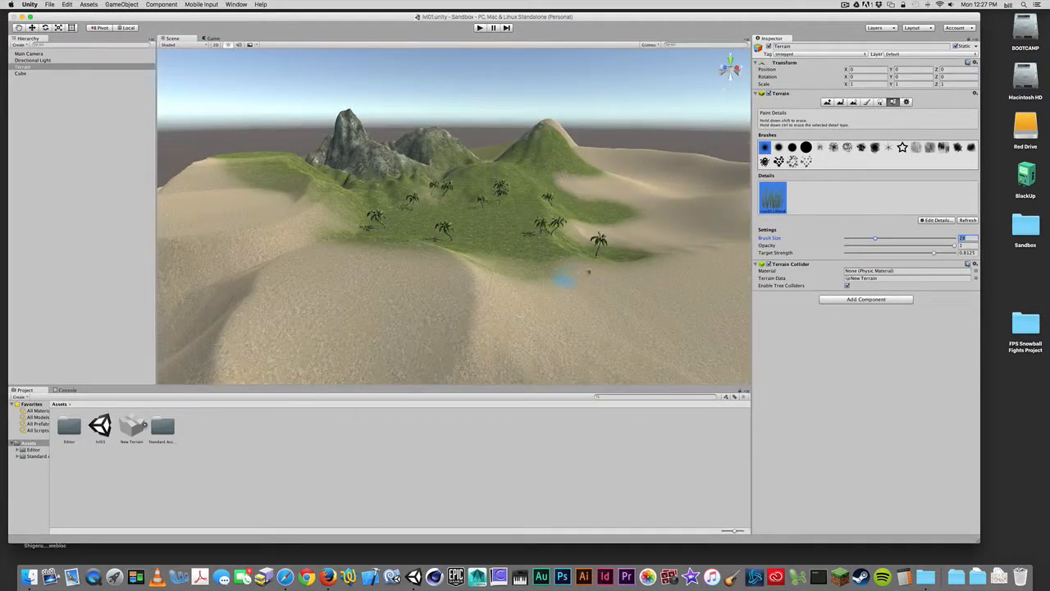